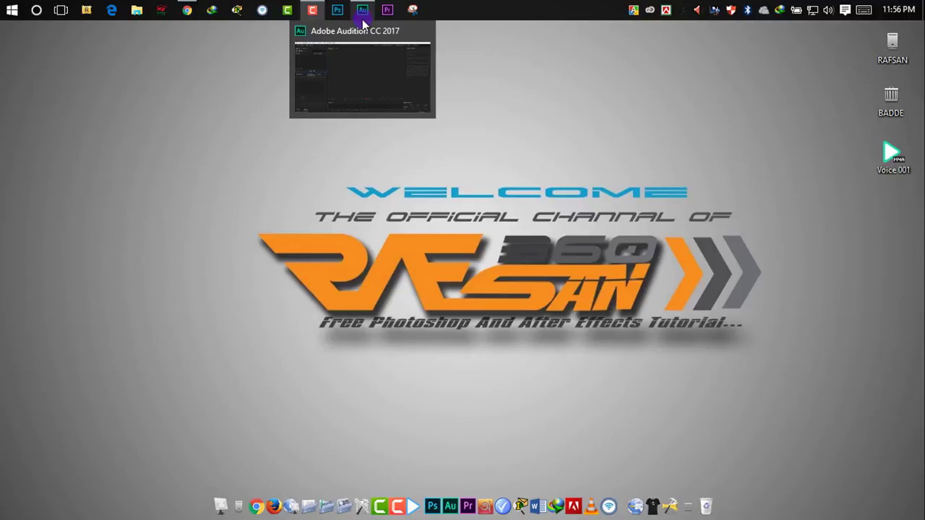
# Step: Switch to Adobe Audition CC 2017
pyautogui.moveTo(364, 25)
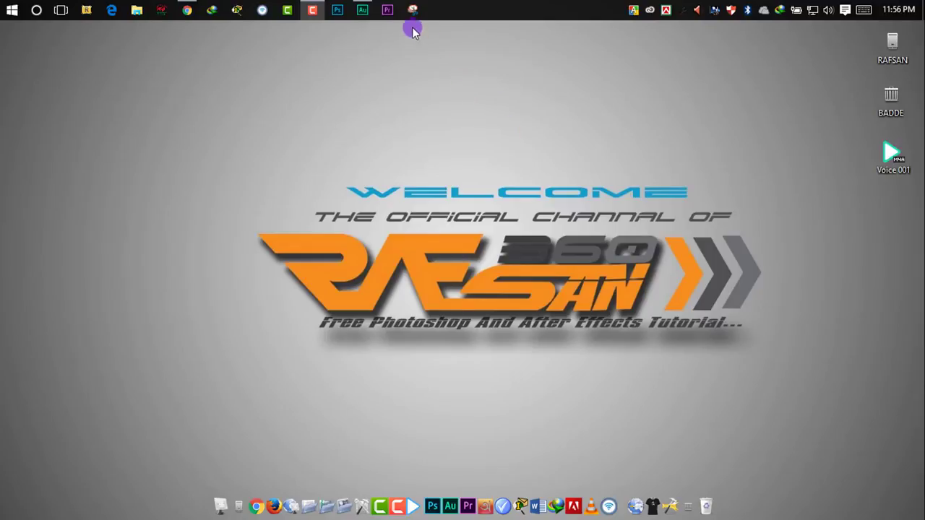
pyautogui.click(365, 11)
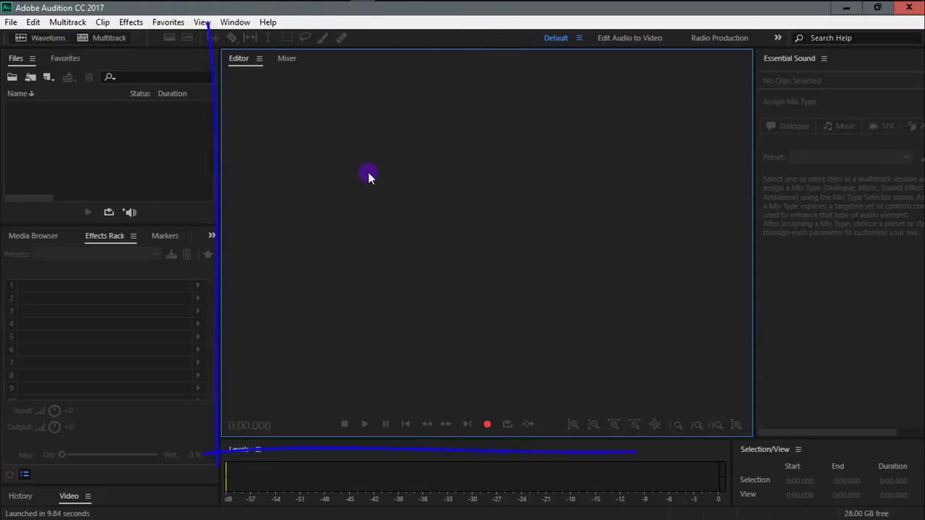
# Step: Look over the Editor, Files, Effects Rack, History, Essential Sound and Mixer panels and the list of panels that can be shown
pyautogui.click(418, 175)
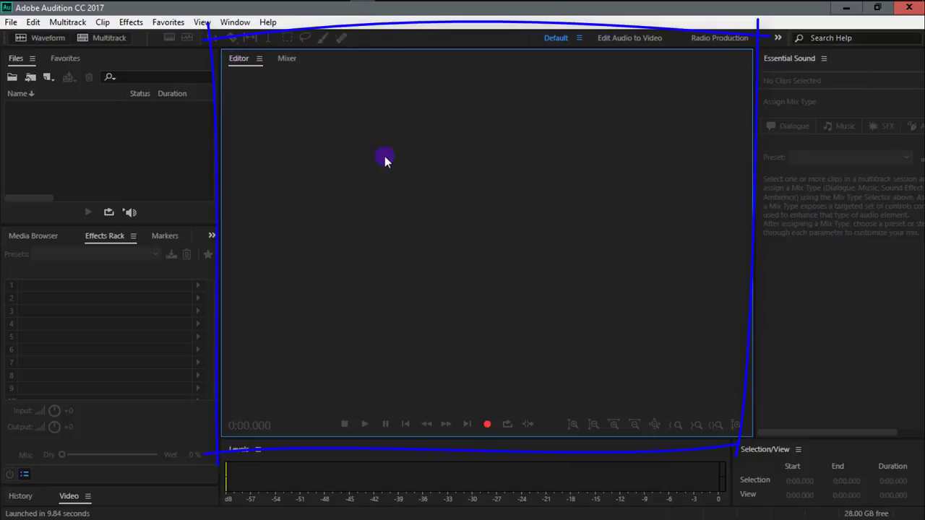
pyautogui.click(92, 120)
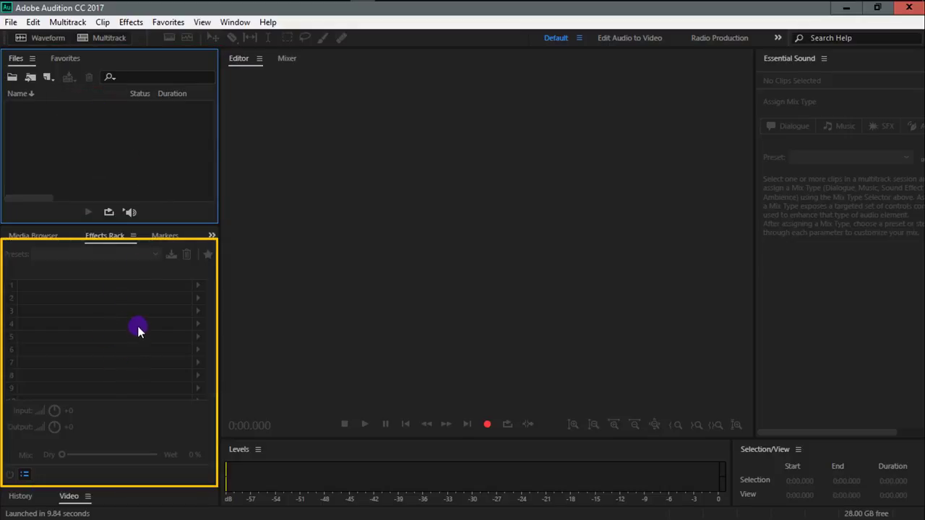
pyautogui.click(39, 286)
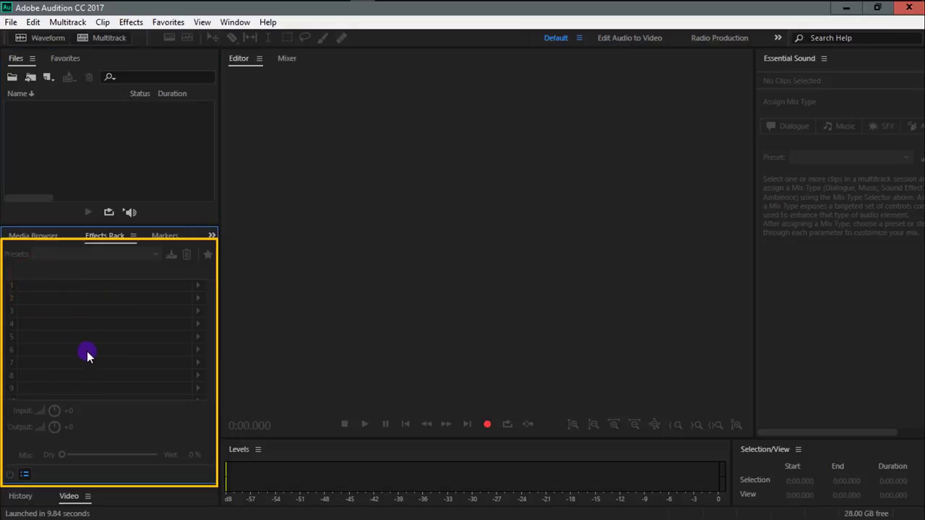
pyautogui.click(18, 496)
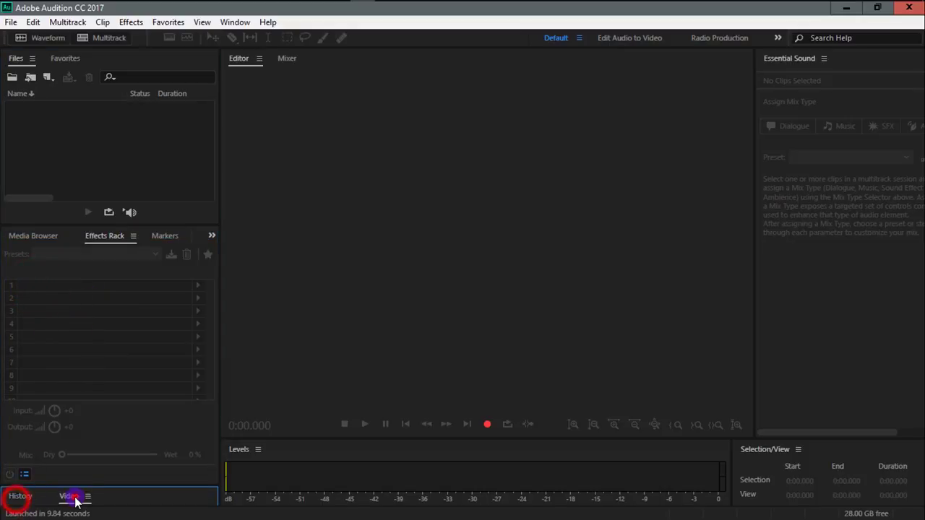
pyautogui.click(27, 496)
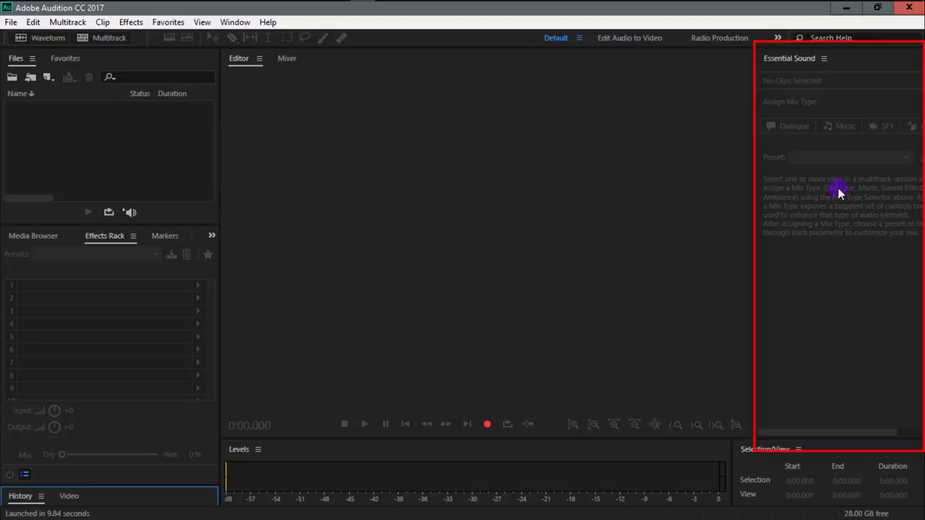
pyautogui.click(239, 23)
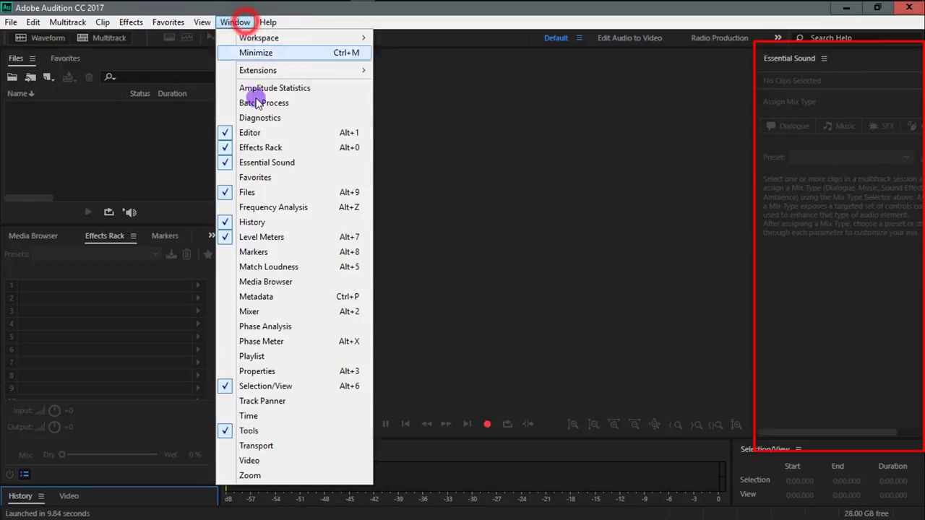
pyautogui.click(816, 326)
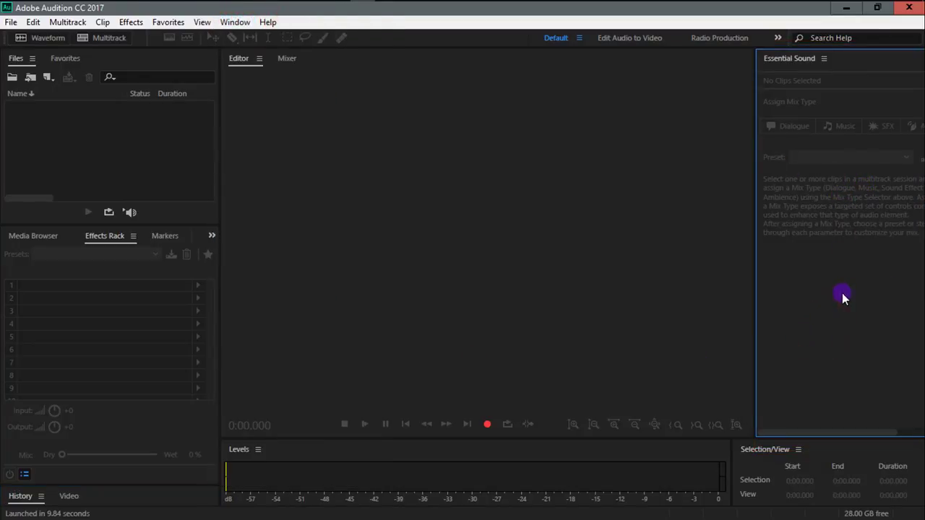
pyautogui.click(363, 192)
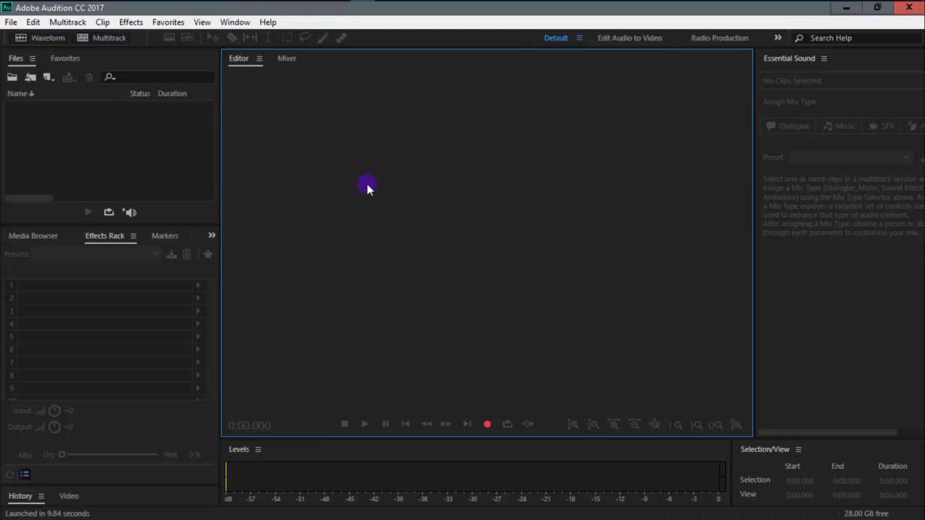
pyautogui.click(287, 59)
pyautogui.click(240, 59)
# Step: Preview the Edit Audio to Video and Radio Production workspaces and return to the Default workspace
pyautogui.moveTo(521, 35); pyautogui.dragTo(604, 55)
pyautogui.click(626, 38)
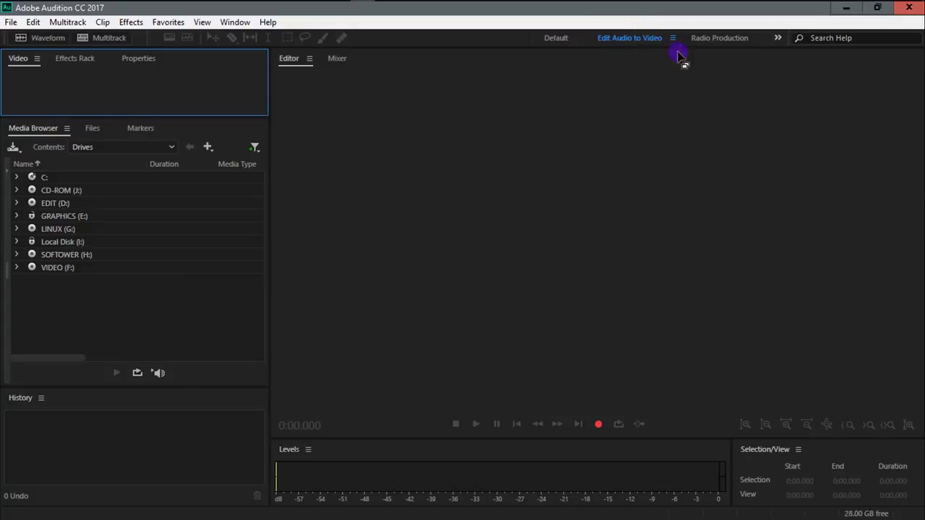
pyautogui.click(722, 39)
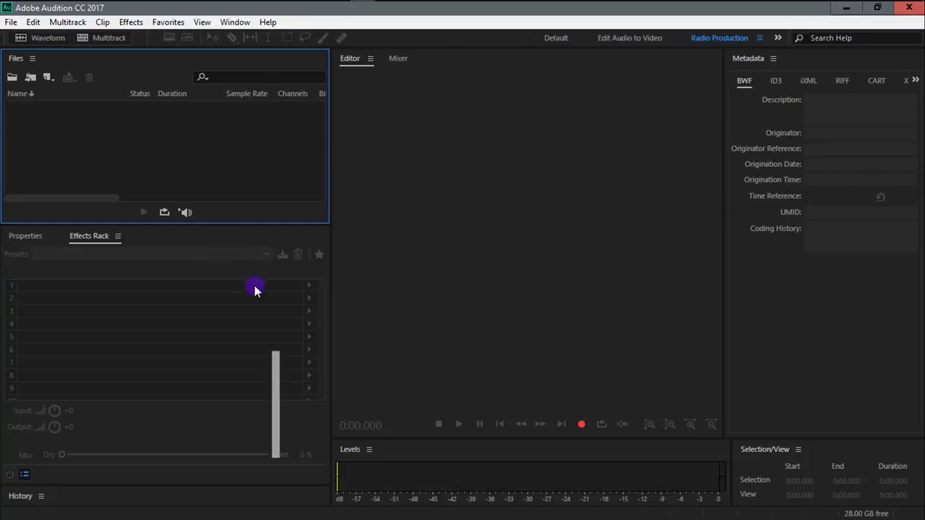
pyautogui.click(565, 39)
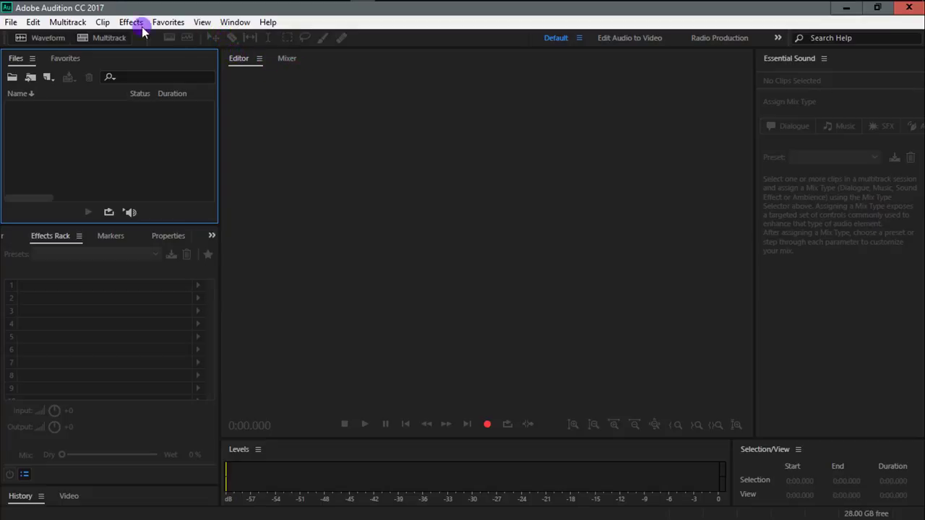
# Step: Open the Audio Hardware preferences and move the dialog slightly aside
pyautogui.click(34, 22)
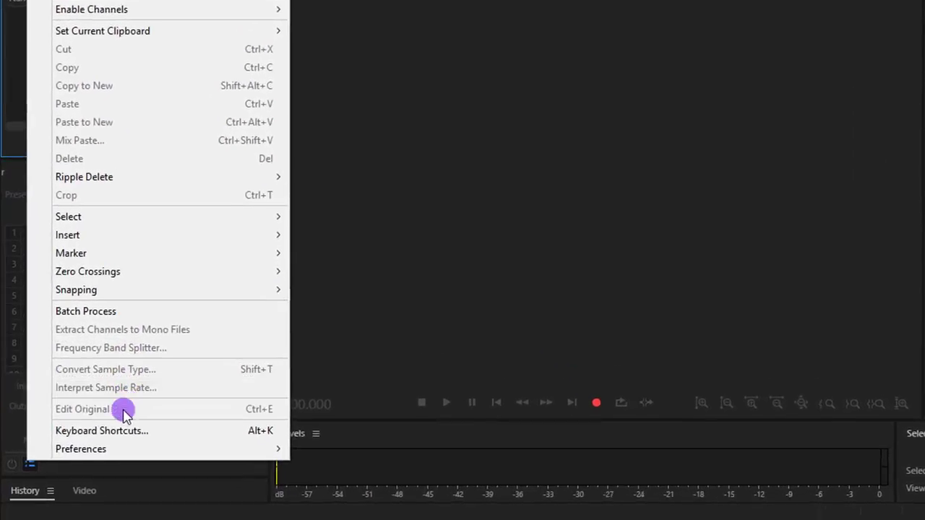
pyautogui.moveTo(83, 452)
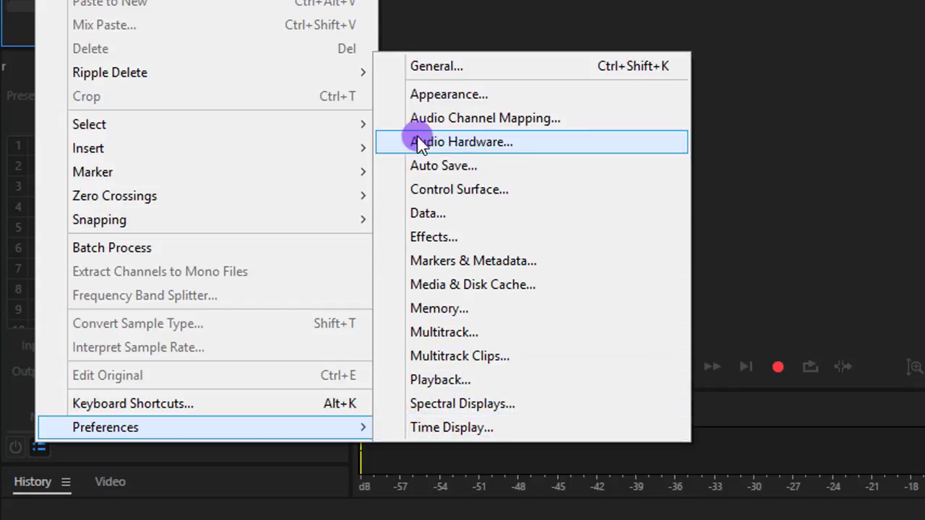
pyautogui.click(455, 145)
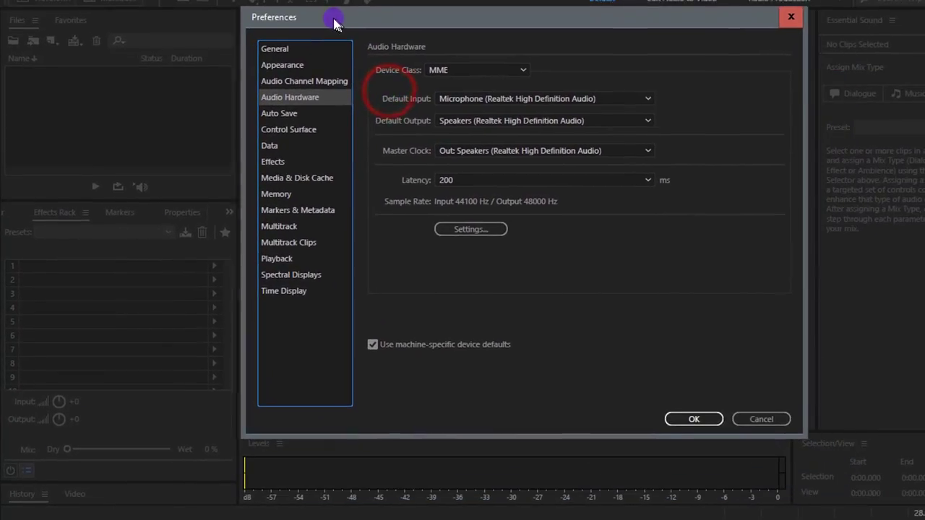
pyautogui.moveTo(597, 11); pyautogui.dragTo(578, 14)
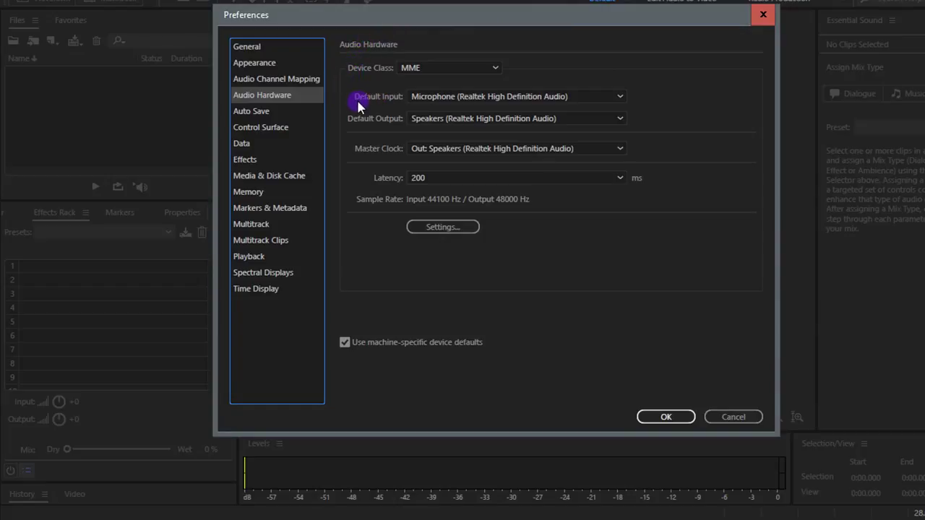
# Step: Check which devices are offered for the default audio input
pyautogui.click(436, 97)
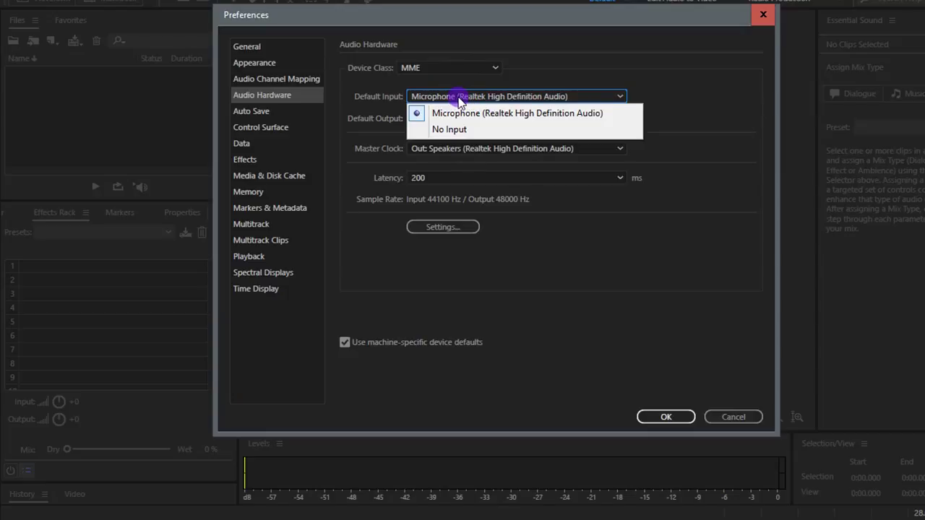
pyautogui.click(452, 96)
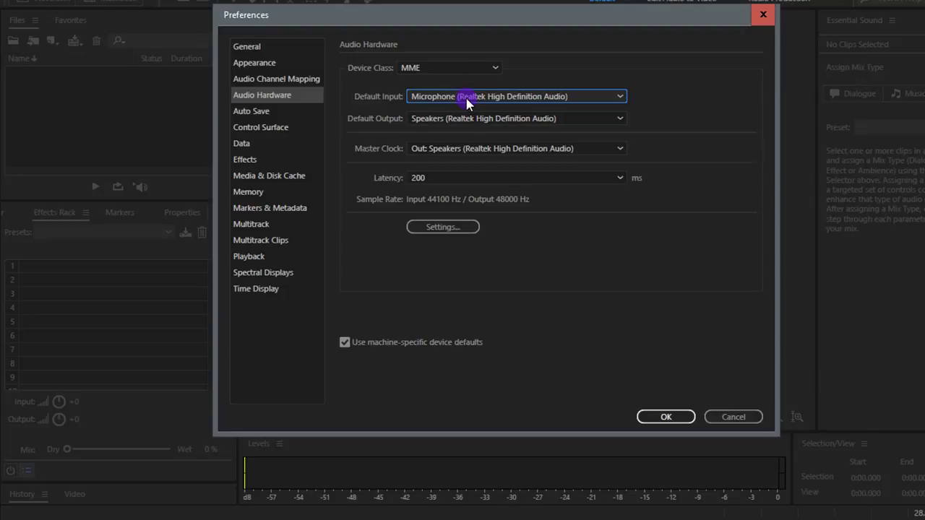
pyautogui.click(452, 96)
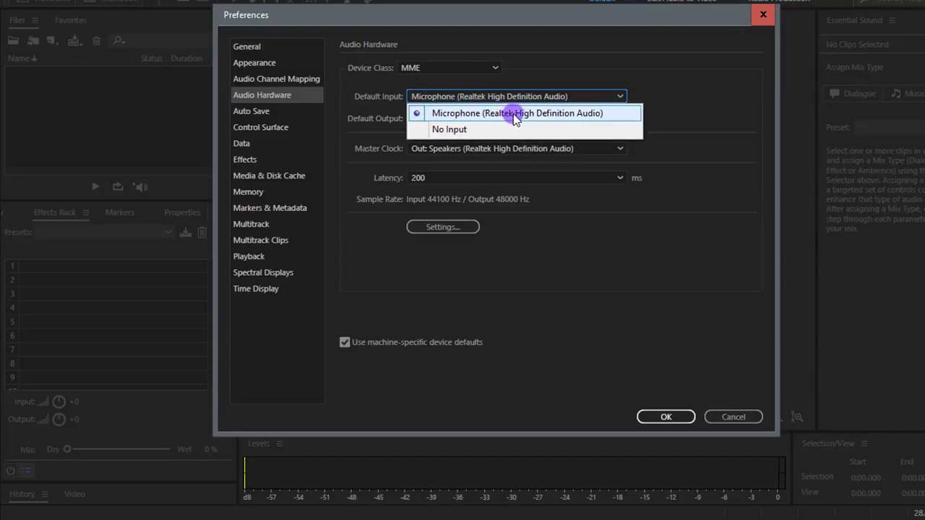
pyautogui.click(529, 69)
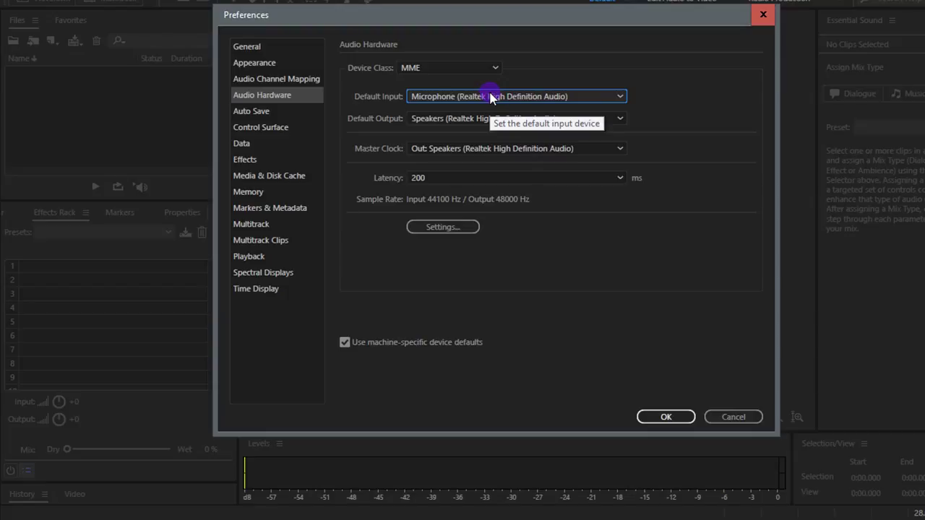
pyautogui.click(488, 96)
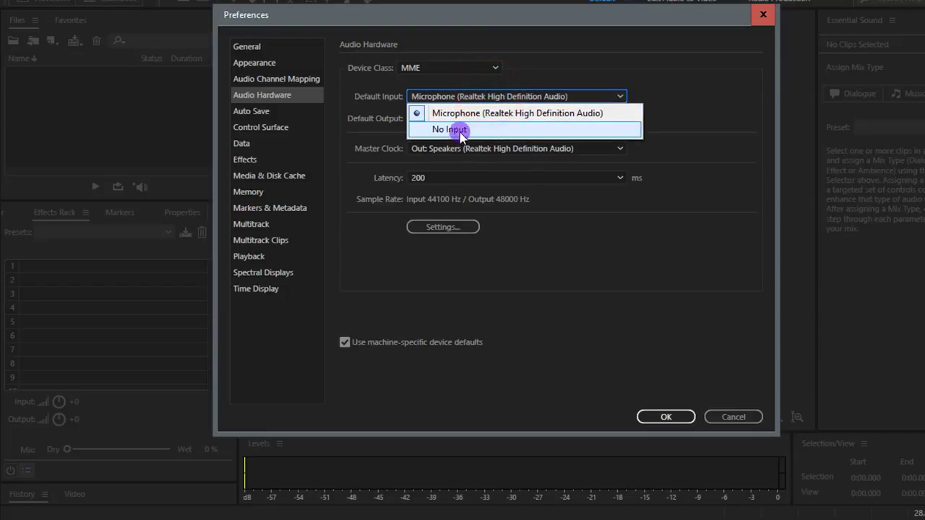
pyautogui.click(682, 95)
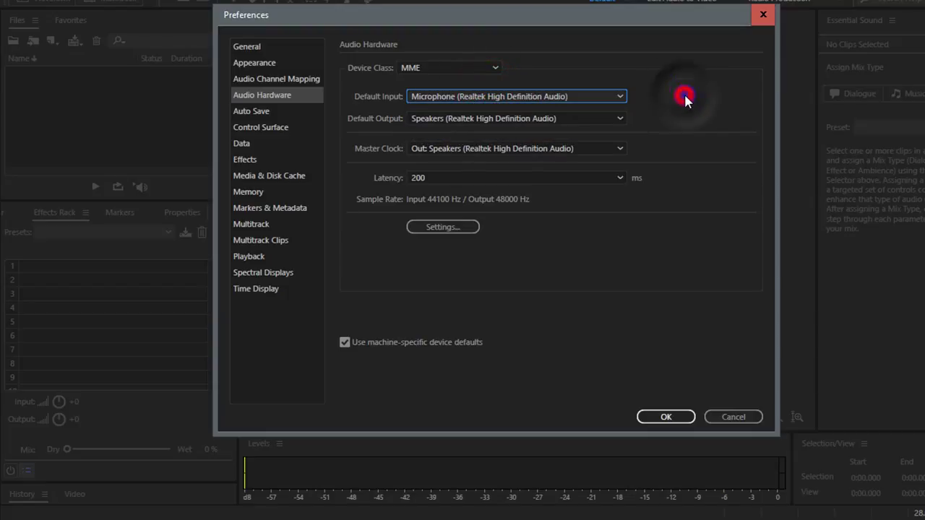
# Step: Choose Speakers (Realtek High Definition Audio) as the default output and apply the audio hardware preferences
pyautogui.click(447, 120)
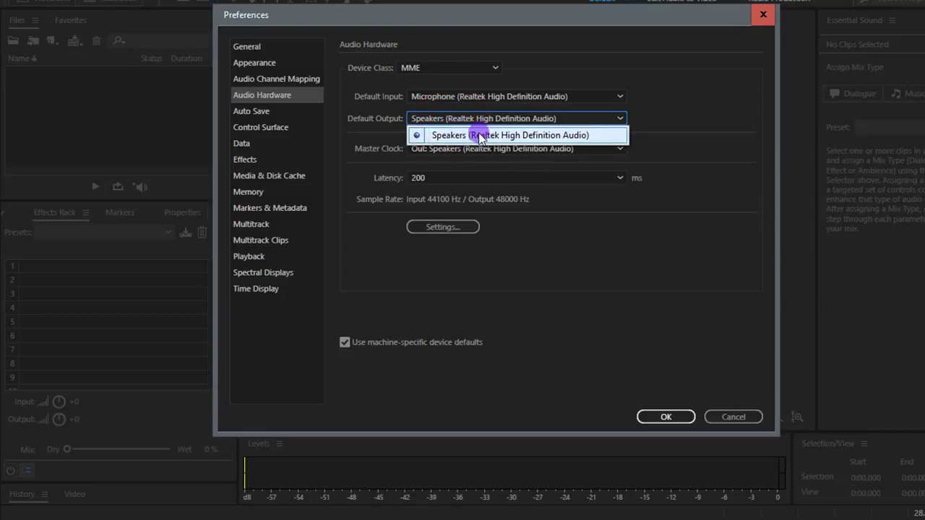
pyautogui.click(479, 138)
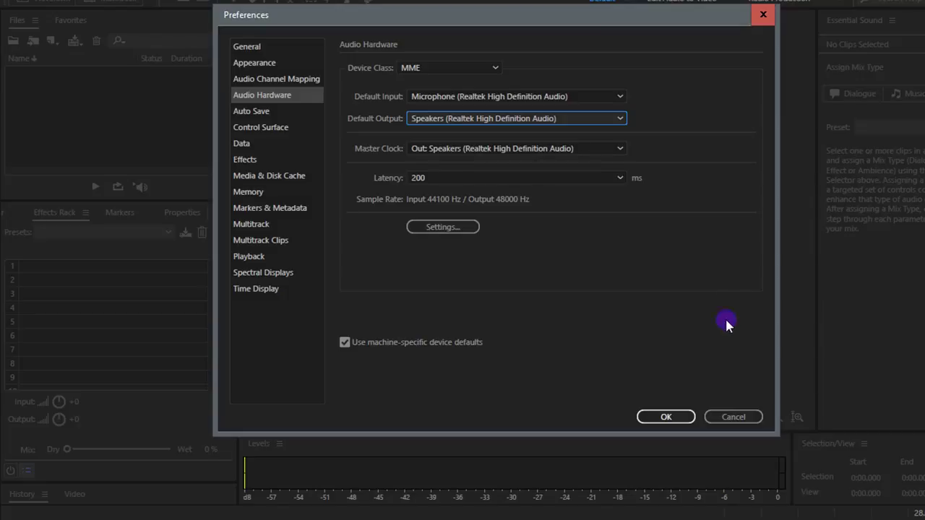
pyautogui.click(664, 418)
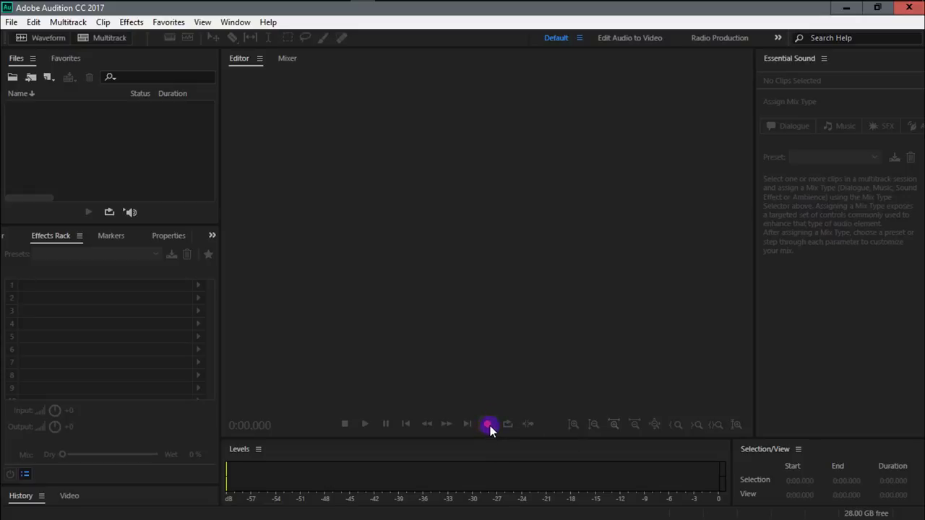
# Step: Start a recording and name the new audio file Vi, with a sample rate of 48000 Hz
pyautogui.click(489, 425)
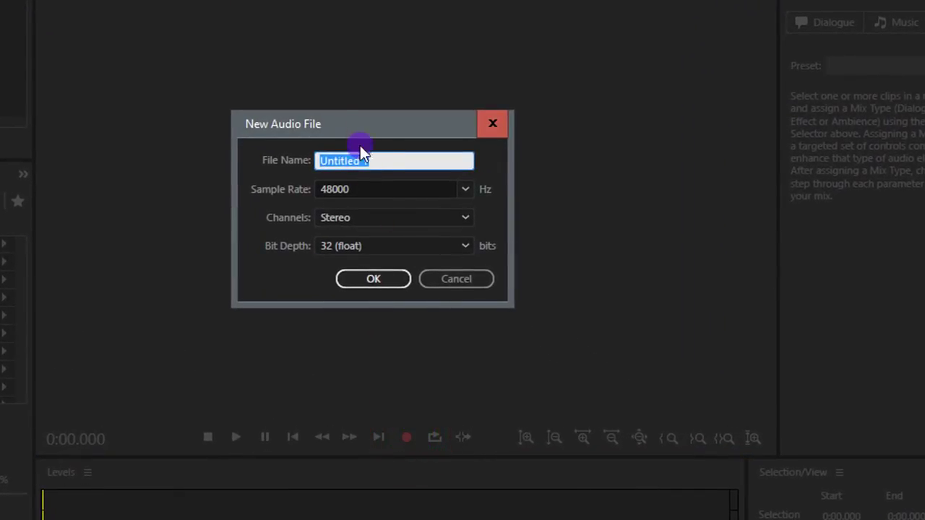
pyautogui.moveTo(361, 121); pyautogui.dragTo(338, 29)
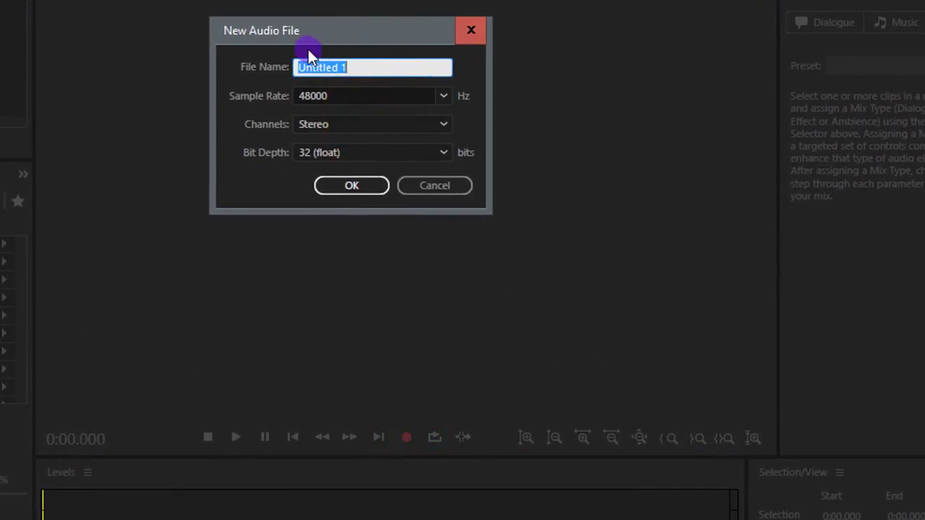
pyautogui.click(363, 70)
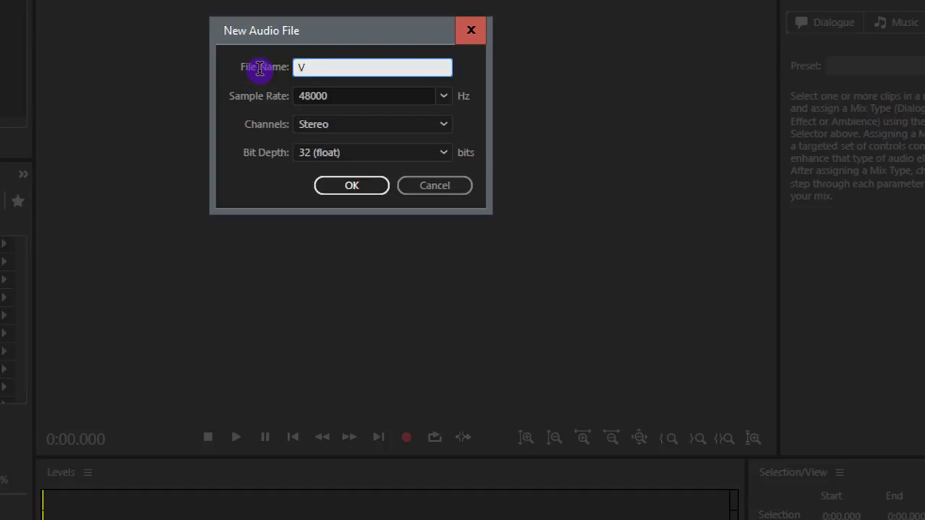
pyautogui.write('Vi')
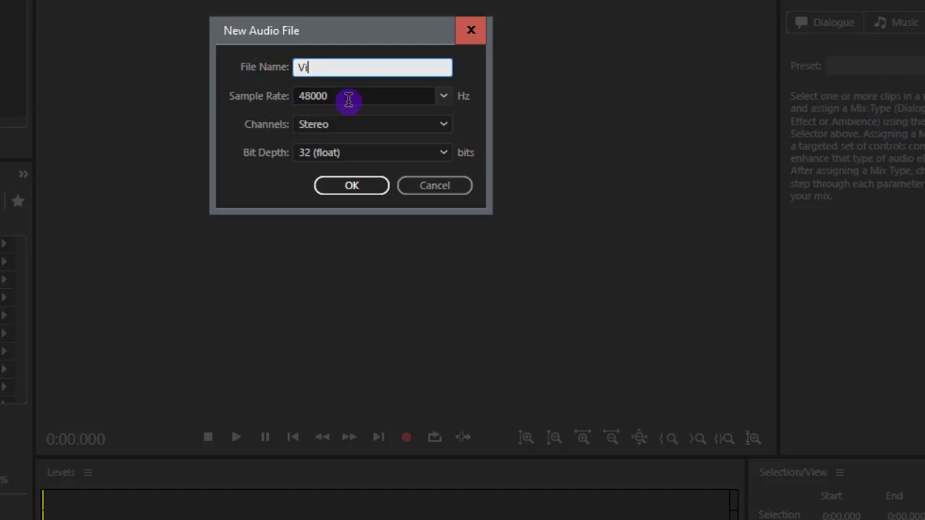
pyautogui.click(443, 94)
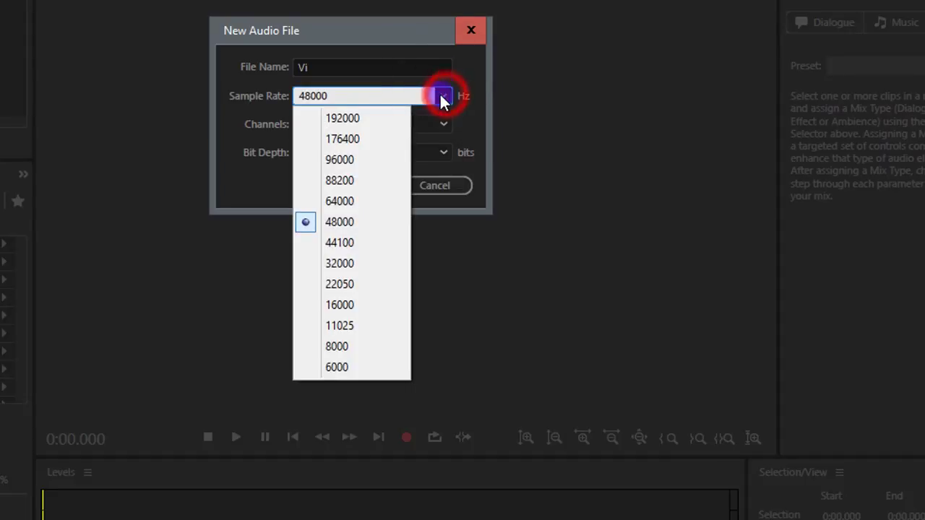
pyautogui.click(345, 224)
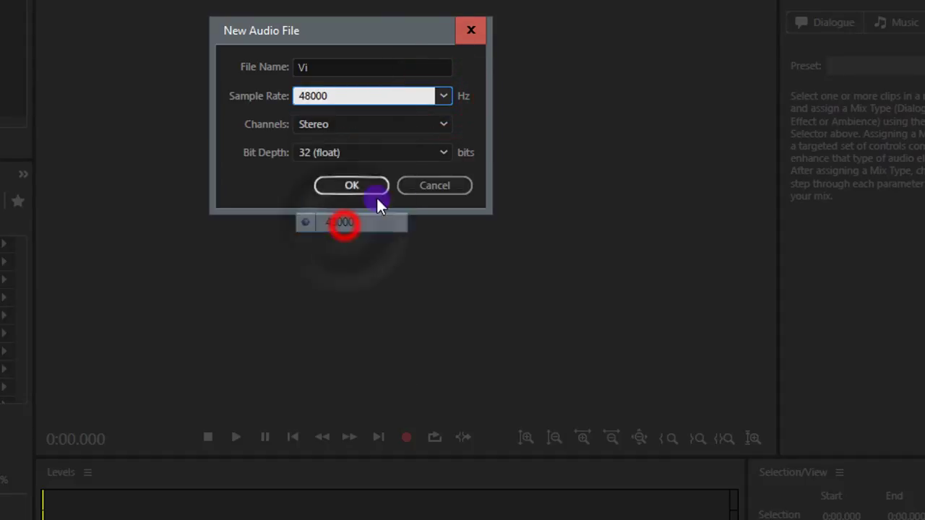
# Step: Try the Mono channel setting for the new audio file, and return the channels to Stereo
pyautogui.click(357, 125)
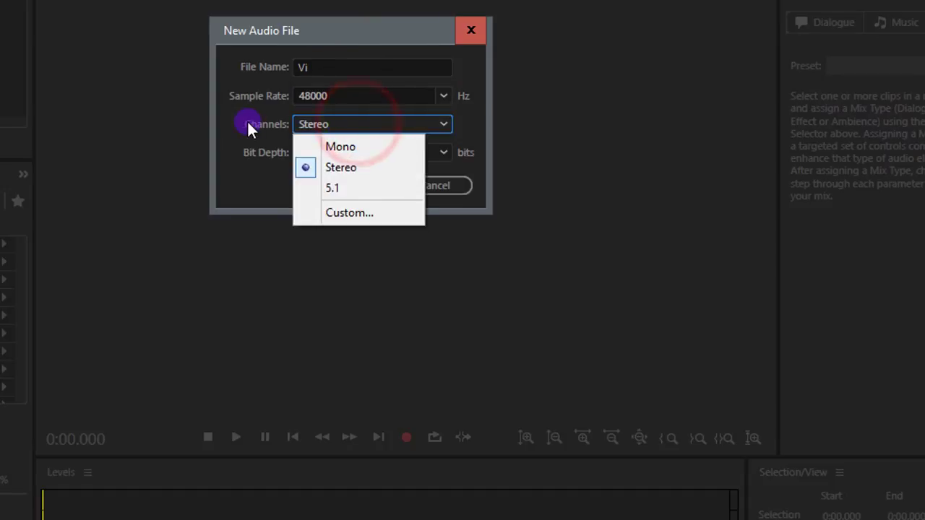
pyautogui.click(354, 147)
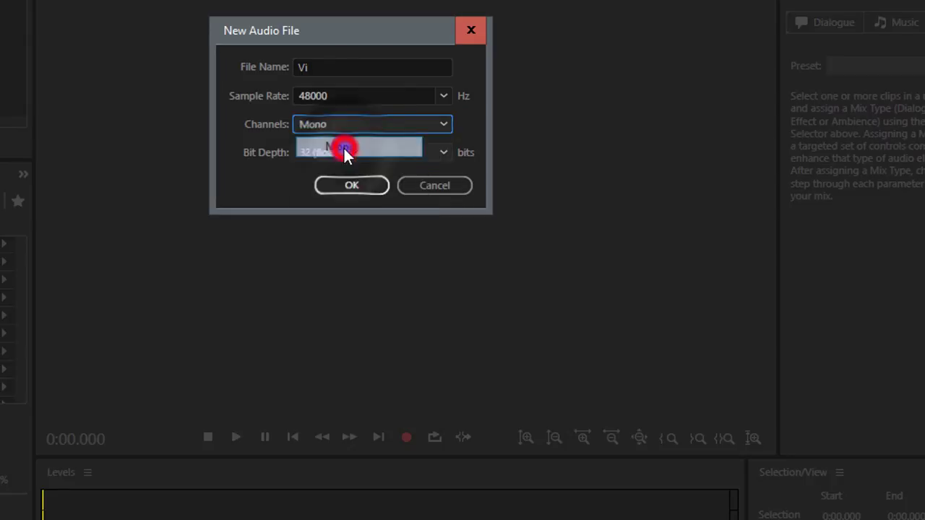
pyautogui.click(357, 130)
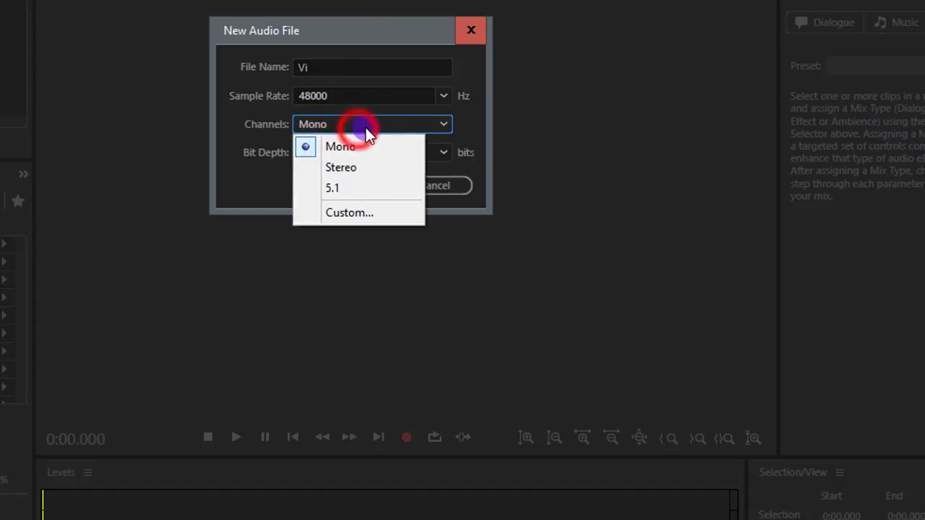
pyautogui.click(342, 146)
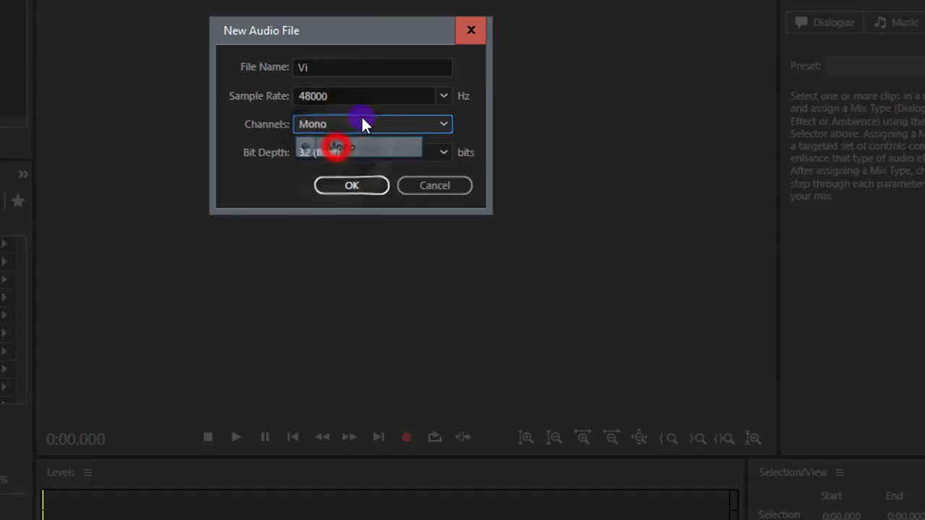
pyautogui.click(356, 124)
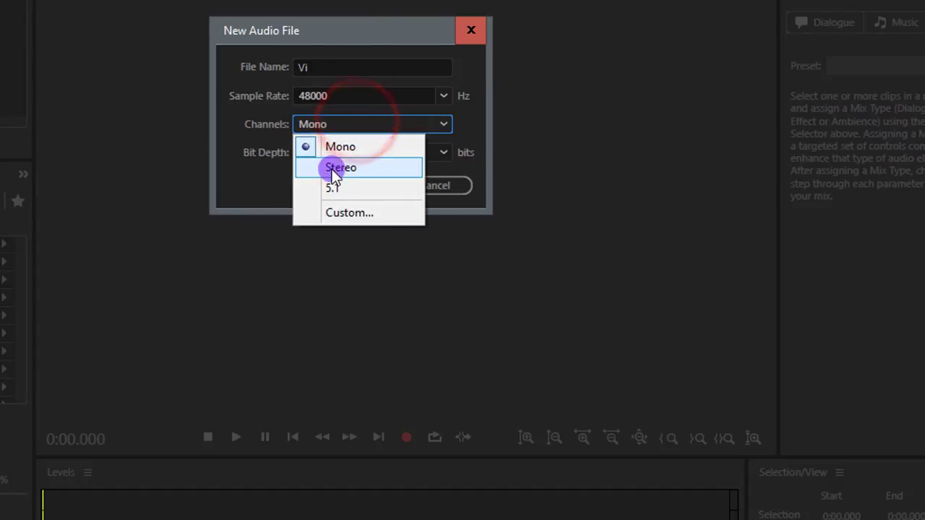
pyautogui.click(352, 169)
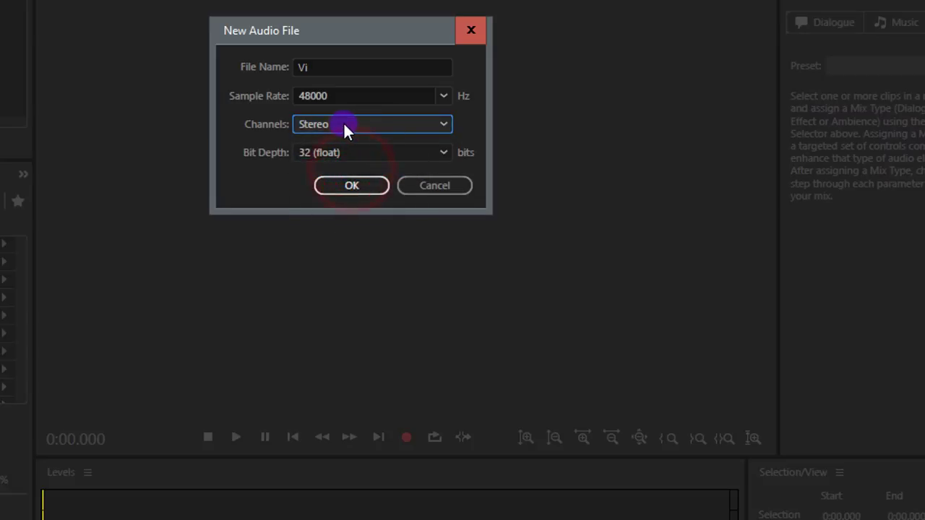
# Step: Choose a bit depth of 32 (float) and create the new audio file to begin recording
pyautogui.click(377, 149)
pyautogui.click(344, 238)
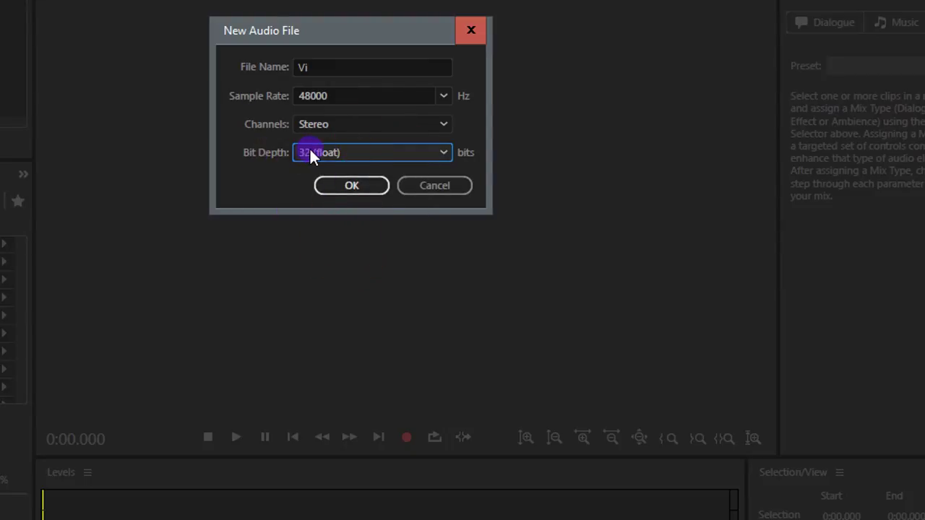
pyautogui.click(351, 185)
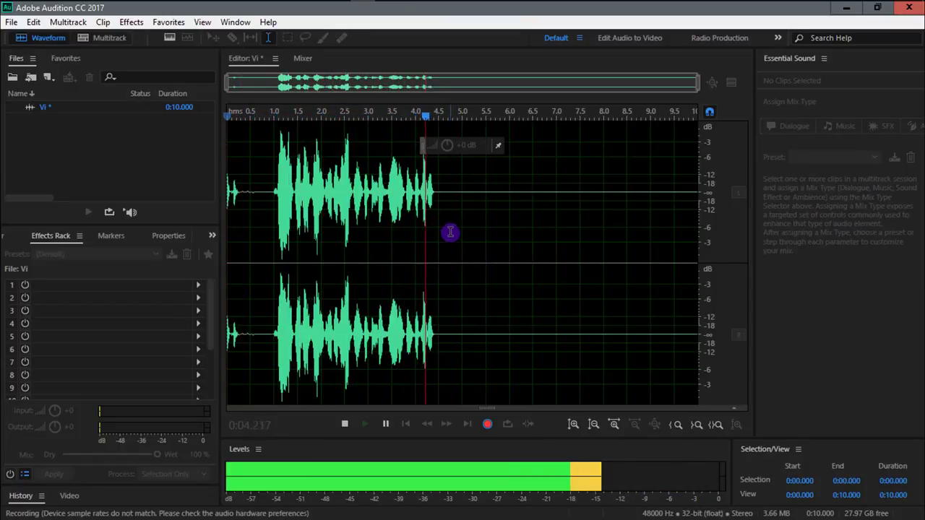
# Step: Record about 48 seconds of voice, pausing and resuming the recording partway, and stop it
pyautogui.click(293, 189)
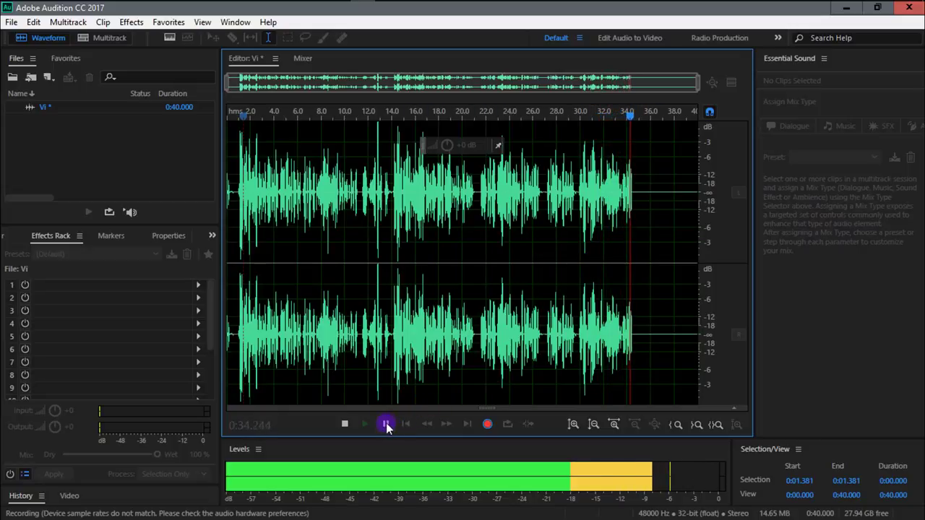
pyautogui.click(387, 425)
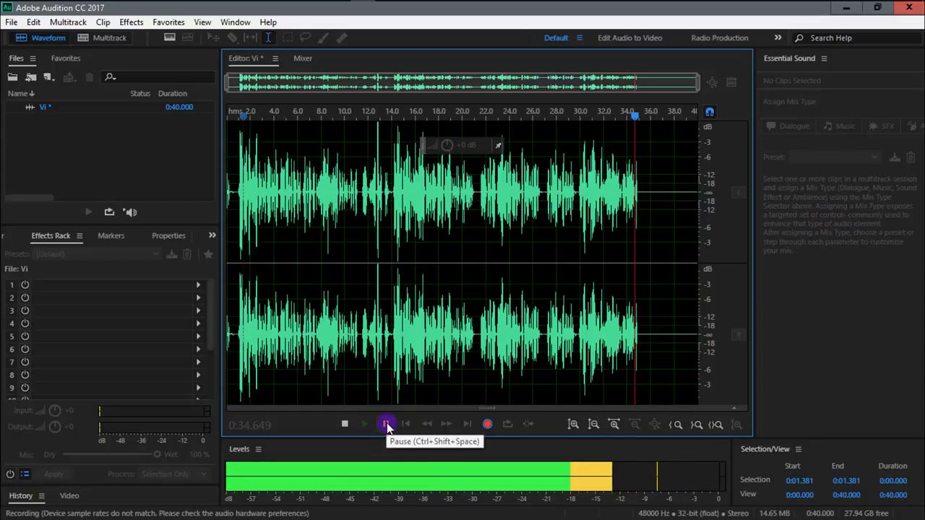
pyautogui.click(386, 425)
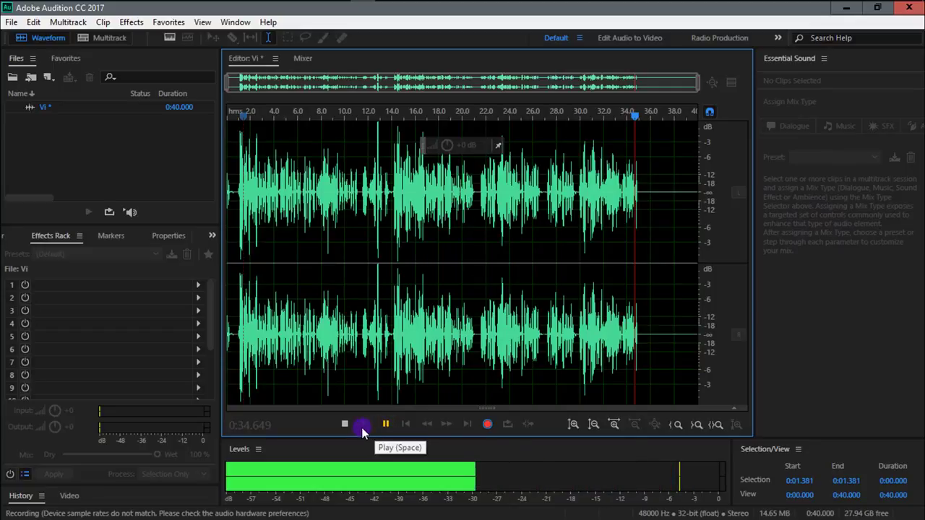
pyautogui.click(388, 426)
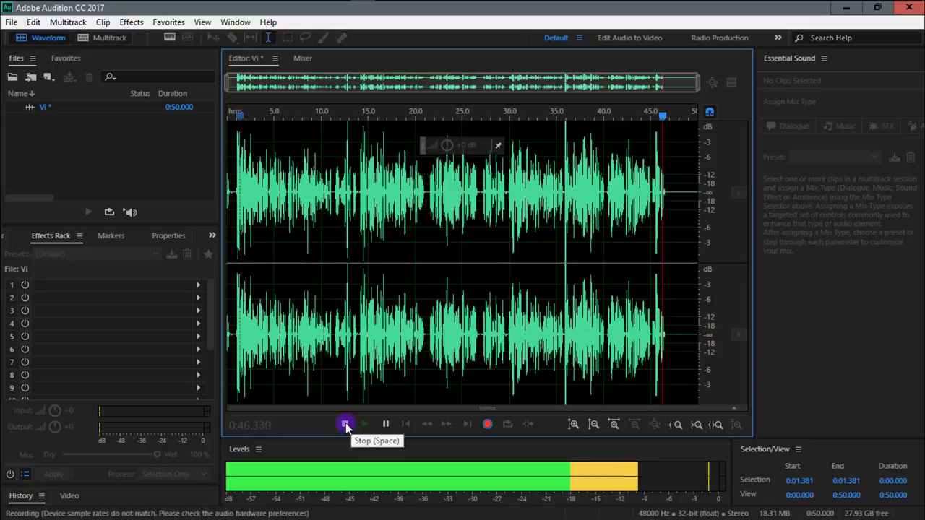
pyautogui.click(344, 425)
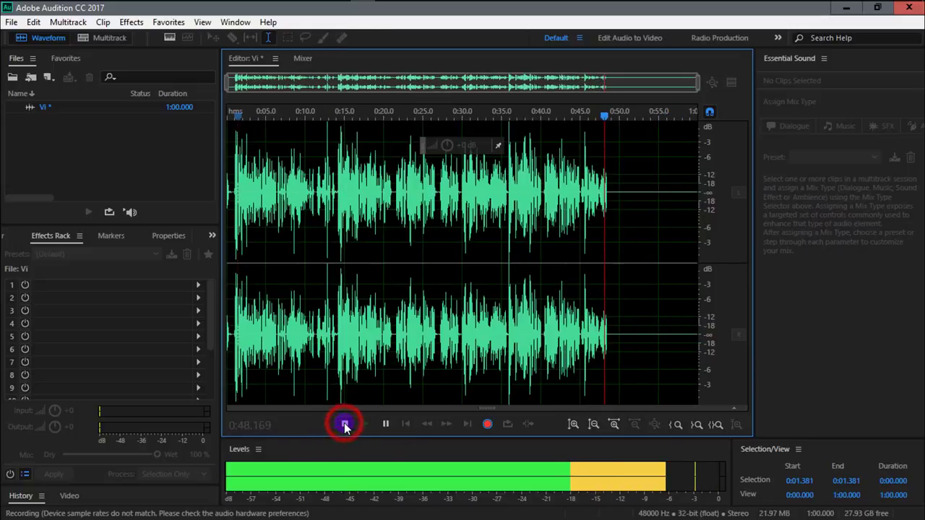
# Step: Examine sections of the recorded waveform at different time ranges, and return to the full view of the recording
pyautogui.click(303, 231)
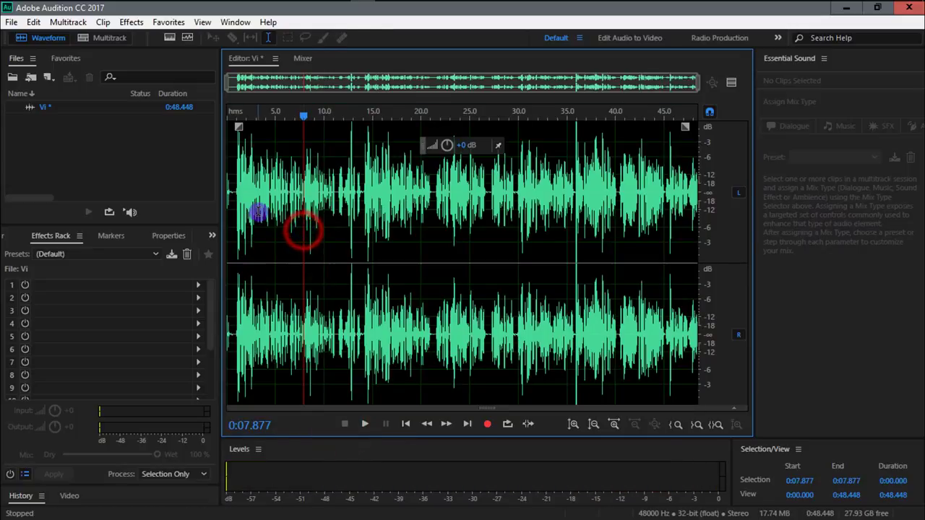
pyautogui.scroll(4, 467, 242)
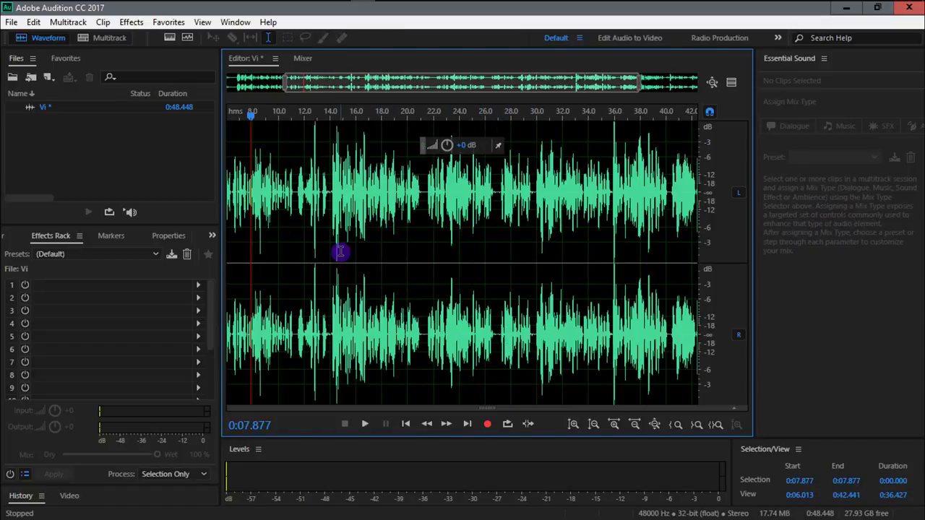
pyautogui.scroll(-5, 341, 252)
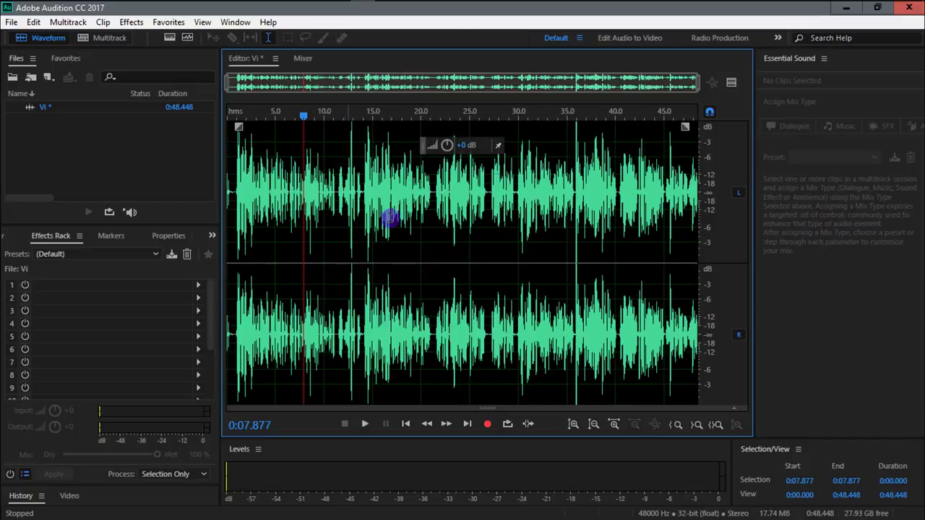
pyautogui.moveTo(696, 85); pyautogui.dragTo(441, 84)
pyautogui.moveTo(586, 91); pyautogui.dragTo(679, 82)
pyautogui.moveTo(604, 93); pyautogui.dragTo(500, 83)
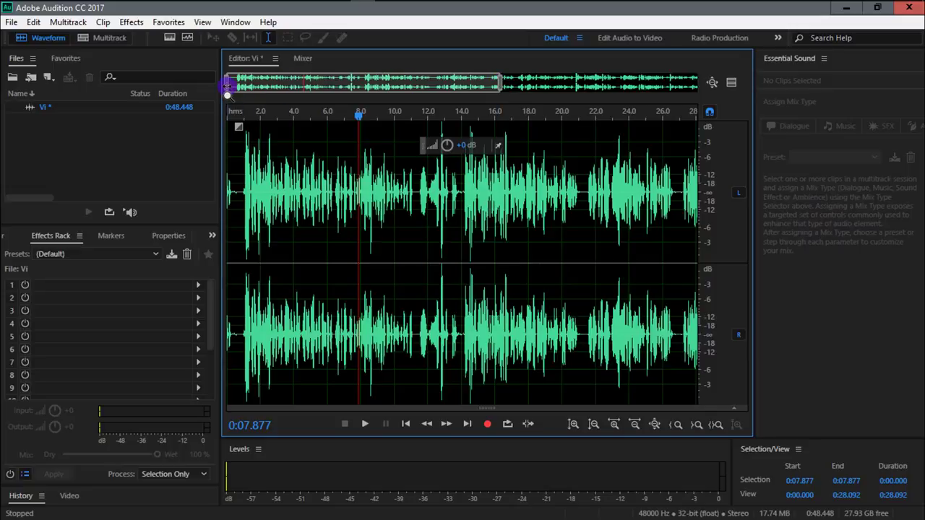
pyautogui.moveTo(227, 85); pyautogui.dragTo(302, 85)
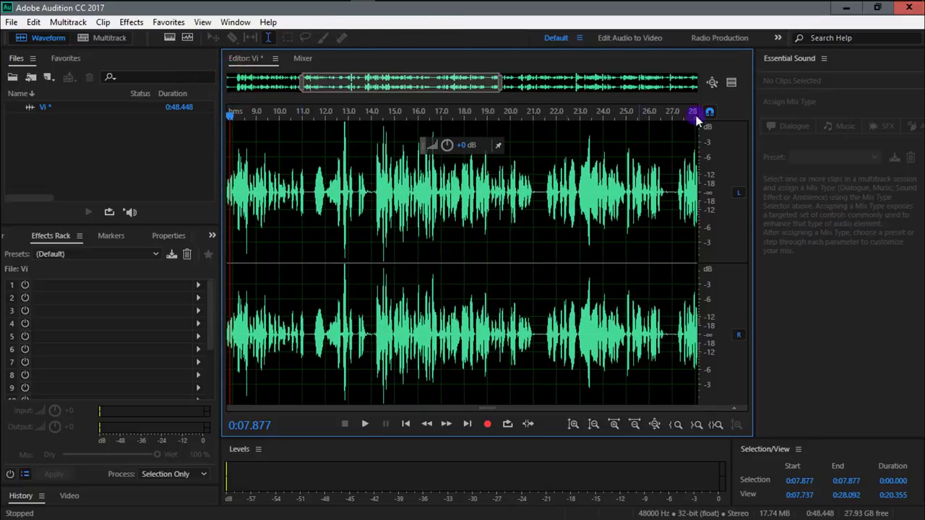
pyautogui.click(713, 84)
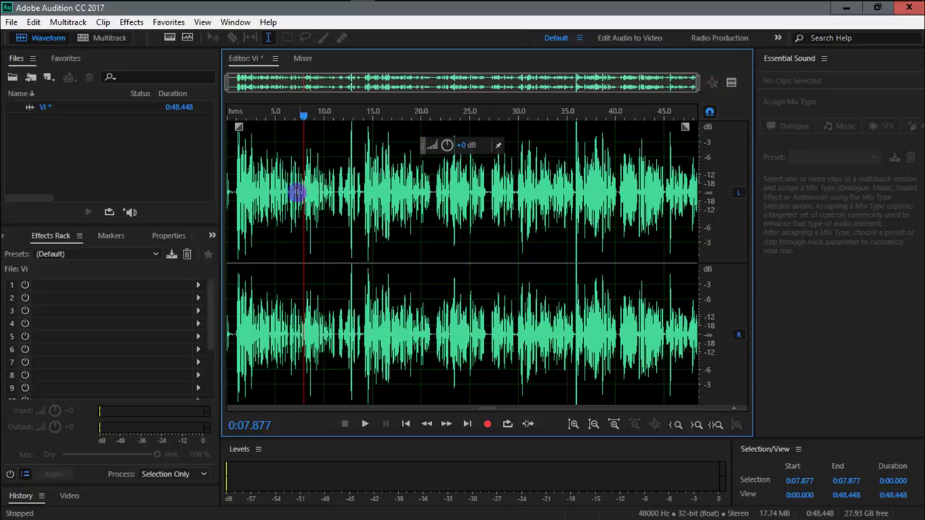
# Step: Examine the recorded waveform at smaller and larger amplitude scales, and restore the normal amplitude view
pyautogui.moveTo(237, 186); pyautogui.dragTo(316, 191)
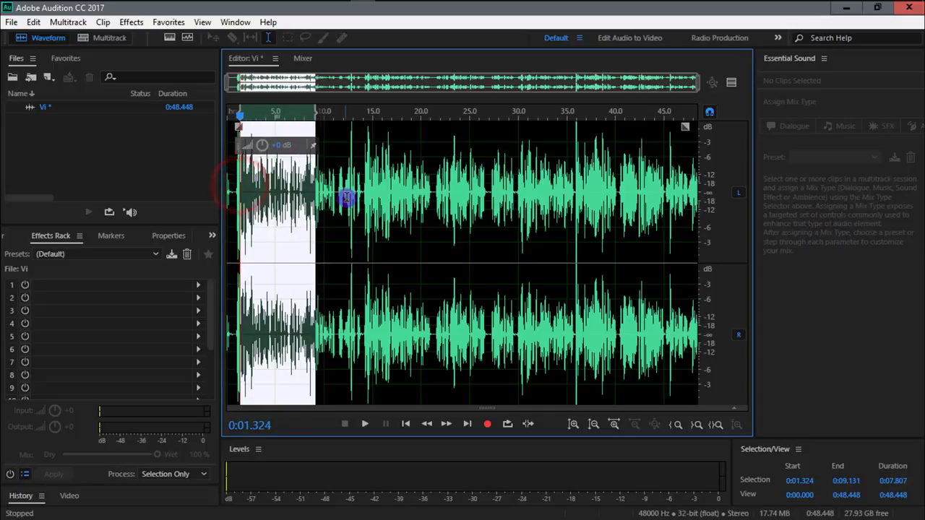
pyautogui.click(348, 198)
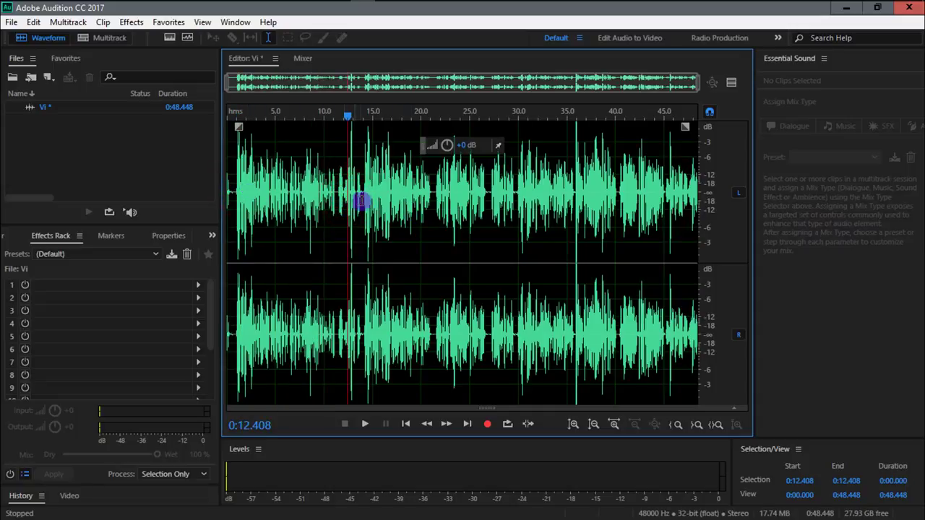
pyautogui.click(594, 426)
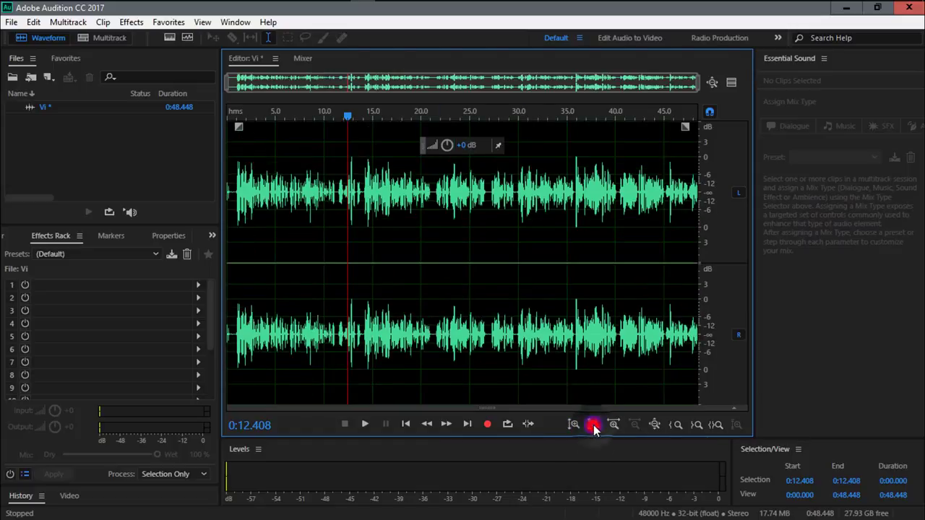
pyautogui.moveTo(286, 196); pyautogui.dragTo(391, 202)
pyautogui.click(451, 196)
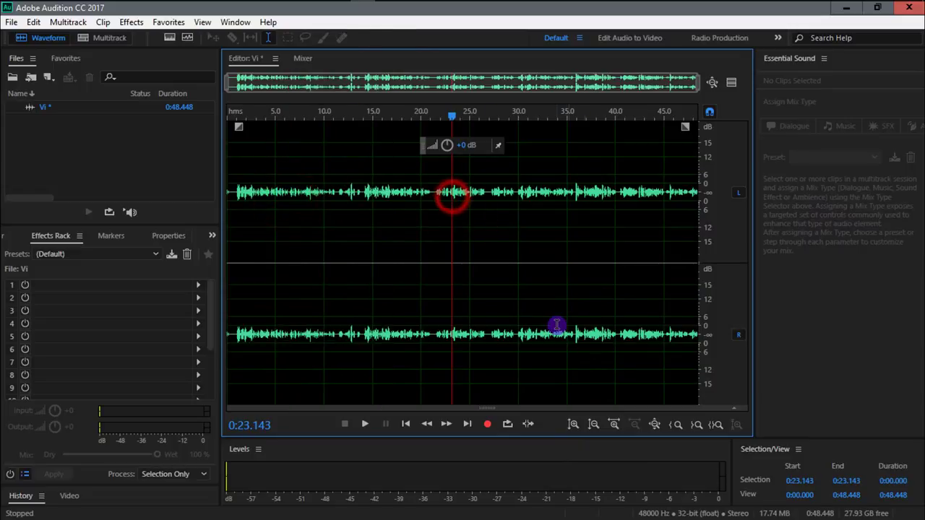
pyautogui.click(573, 425)
pyautogui.click(573, 426)
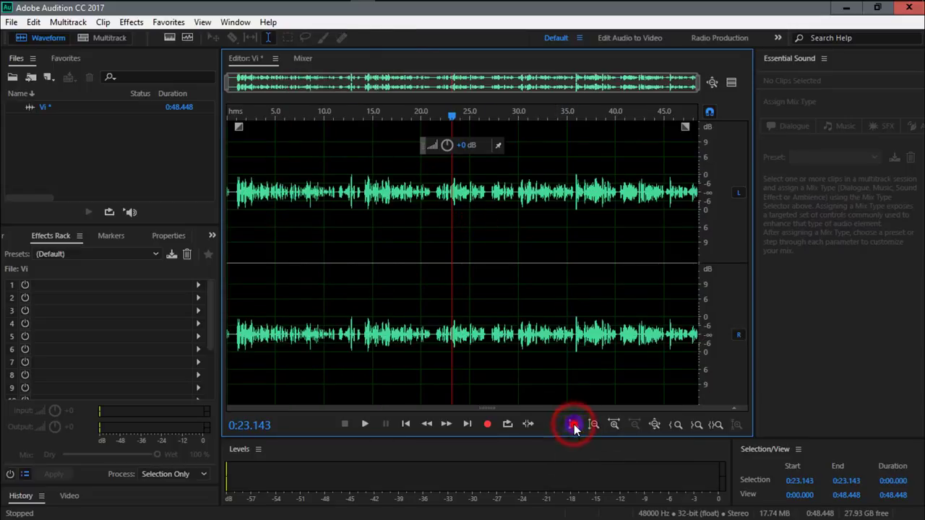
pyautogui.click(573, 426)
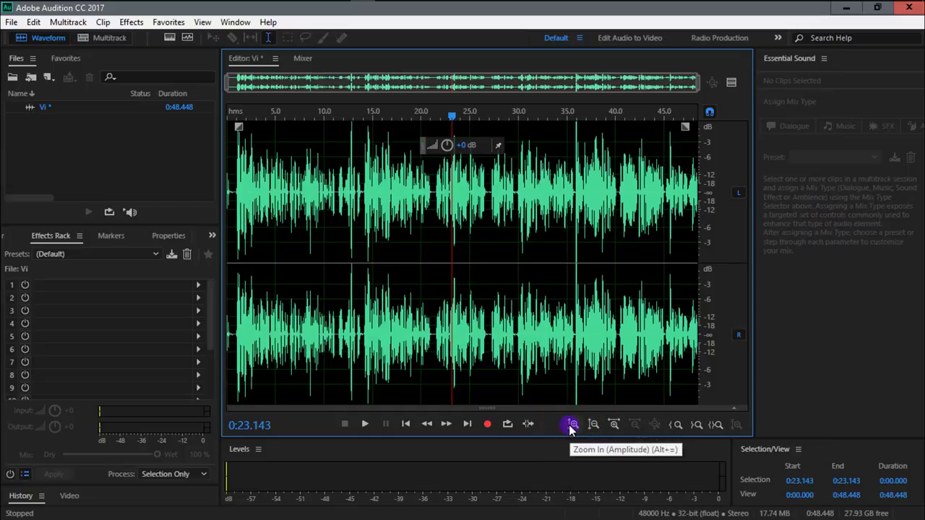
pyautogui.click(571, 426)
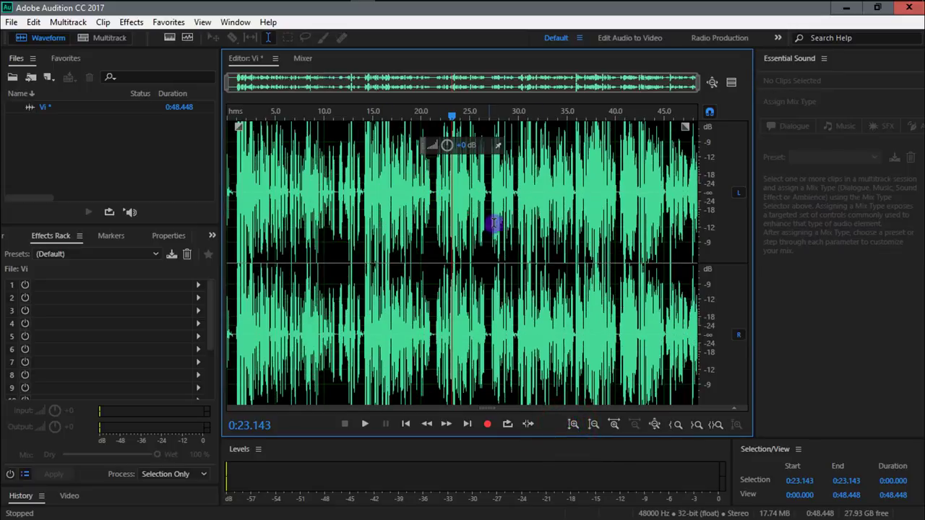
pyautogui.click(592, 425)
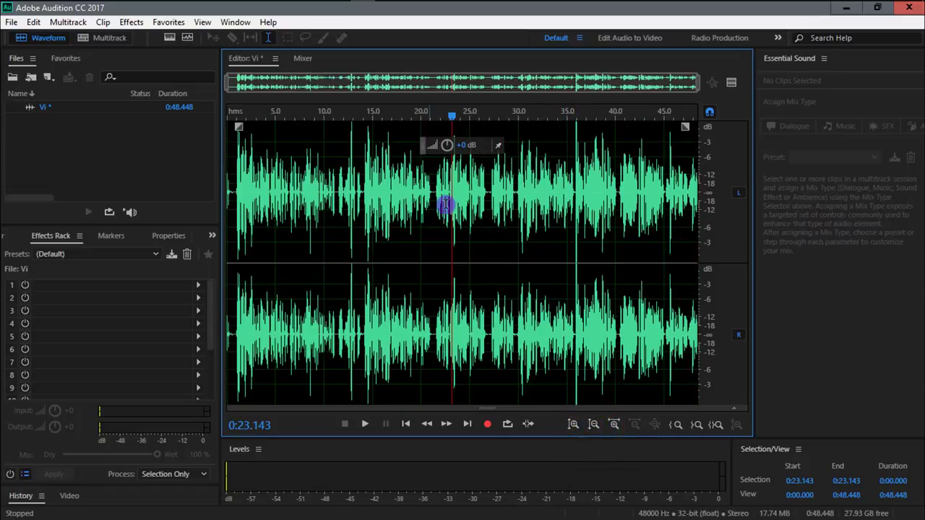
# Step: Place the playhead at about 27.5 s and examine the waveform around it at progressively closer time scales
pyautogui.moveTo(378, 185); pyautogui.dragTo(467, 198)
pyautogui.click(506, 201)
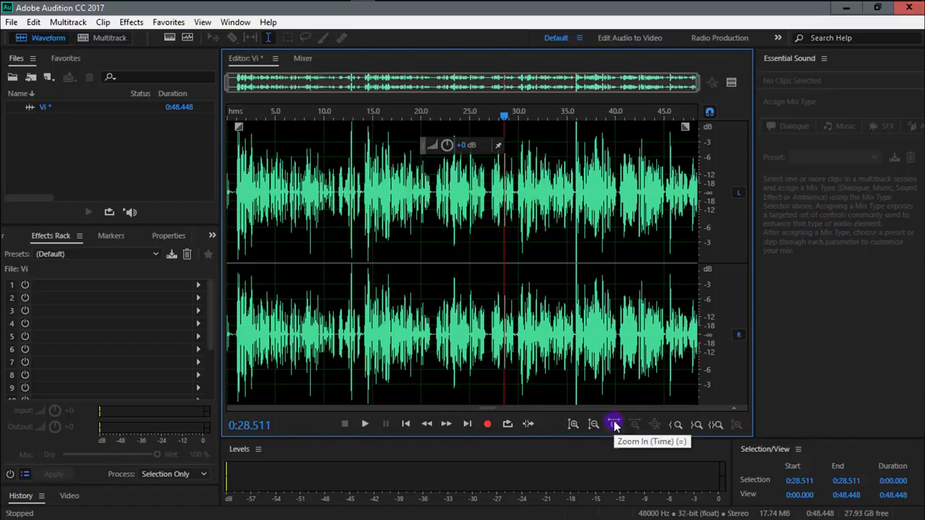
pyautogui.click(495, 197)
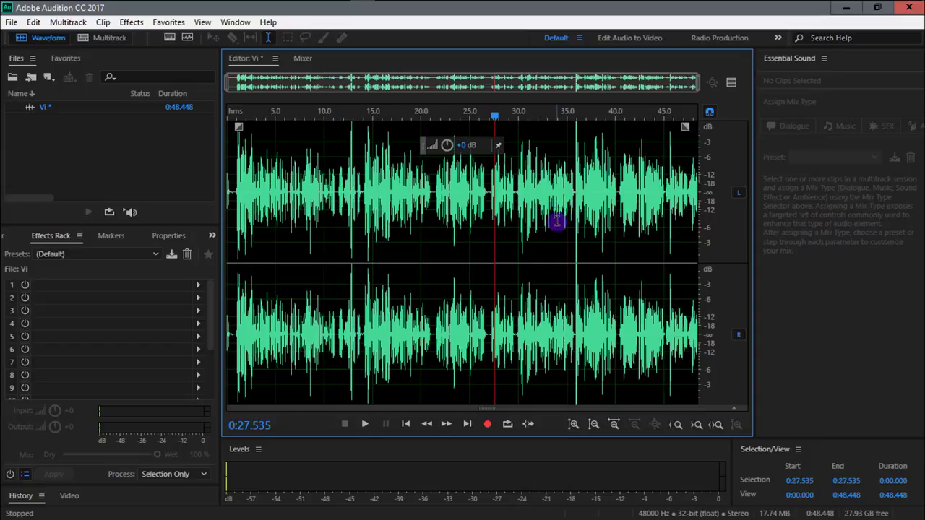
pyautogui.click(615, 425)
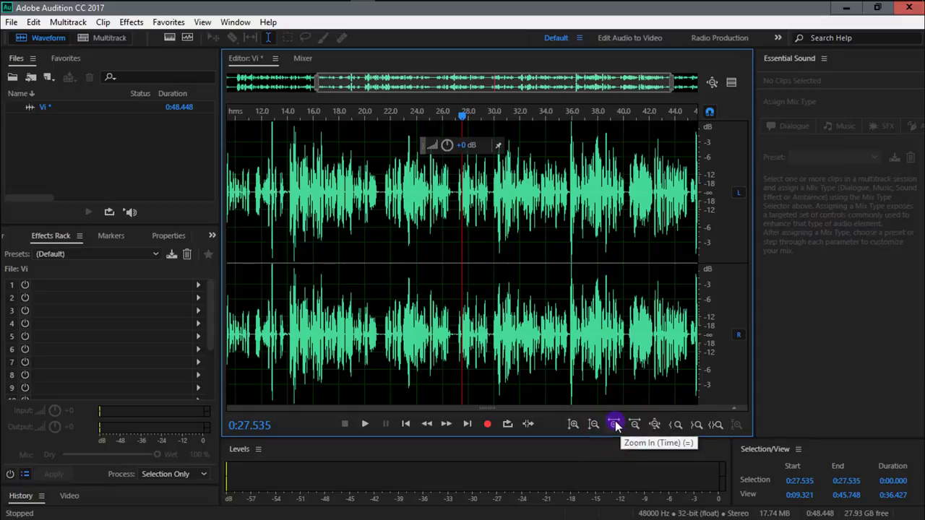
pyautogui.click(615, 425)
pyautogui.click(614, 425)
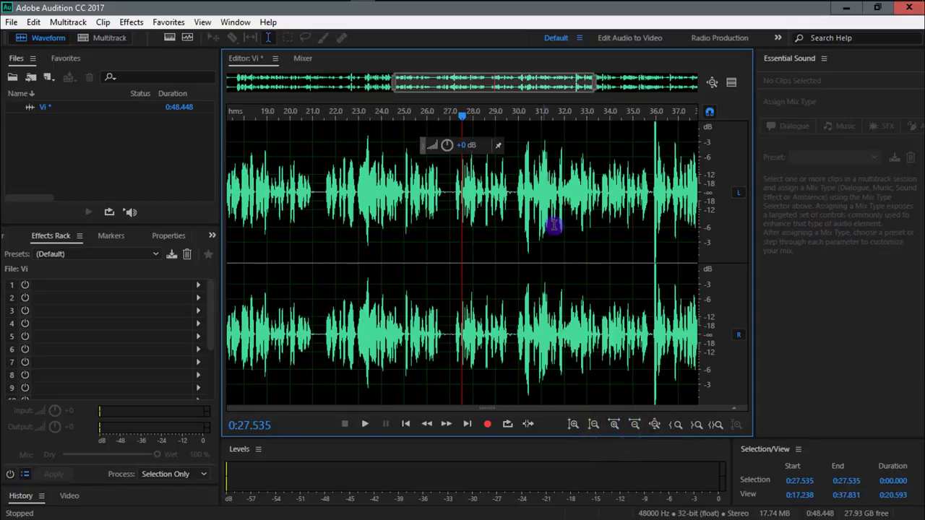
pyautogui.scroll(-1, 509, 247)
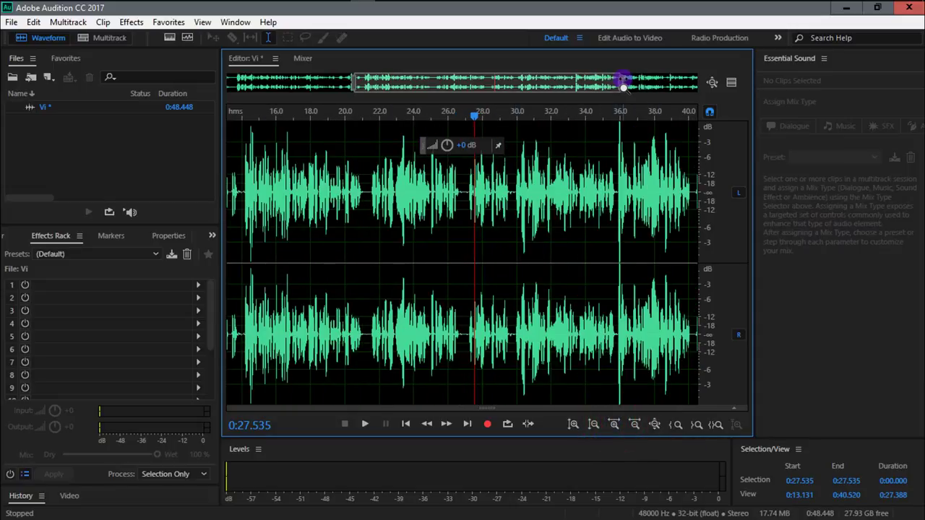
pyautogui.click(634, 425)
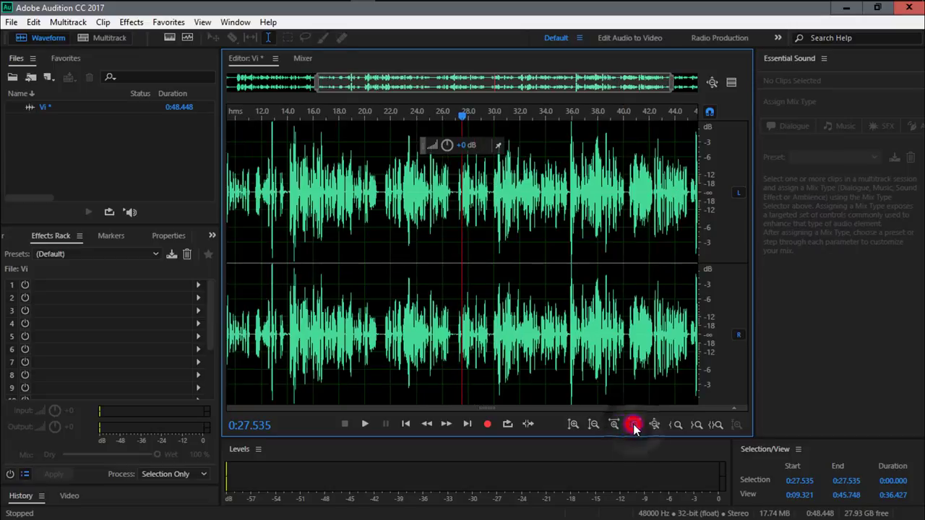
pyautogui.click(615, 425)
pyautogui.click(614, 424)
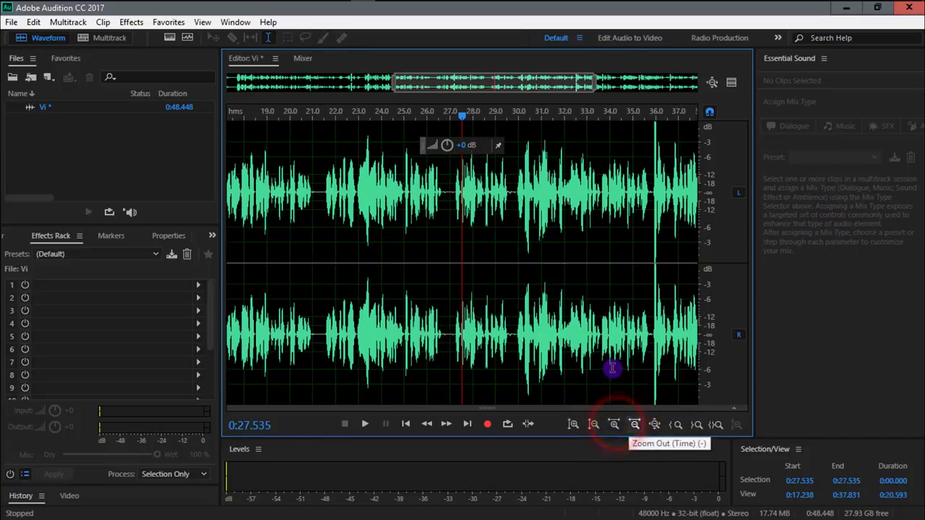
pyautogui.click(614, 425)
pyautogui.click(614, 425)
pyautogui.click(615, 425)
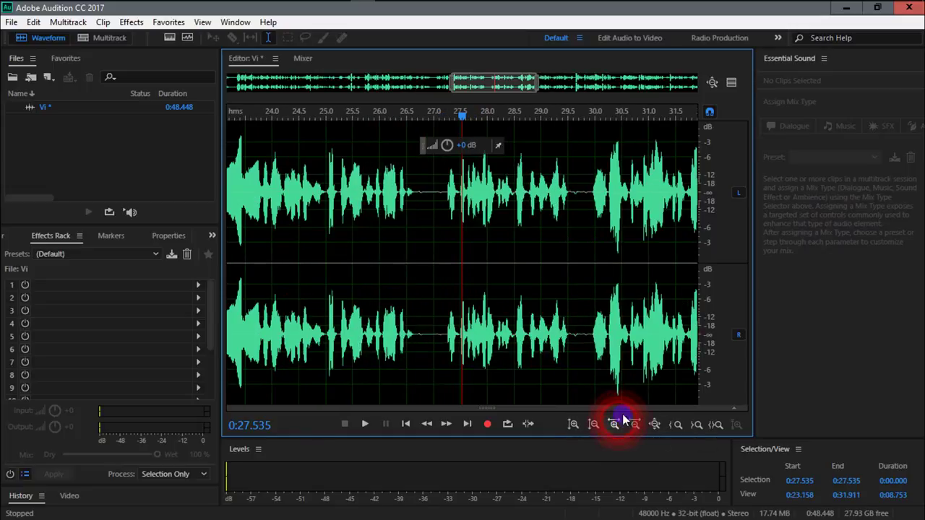
# Step: Return to the full view of the recording and place the playhead at about 19 s
pyautogui.scroll(-3, 534, 253)
pyautogui.scroll(3, 534, 253)
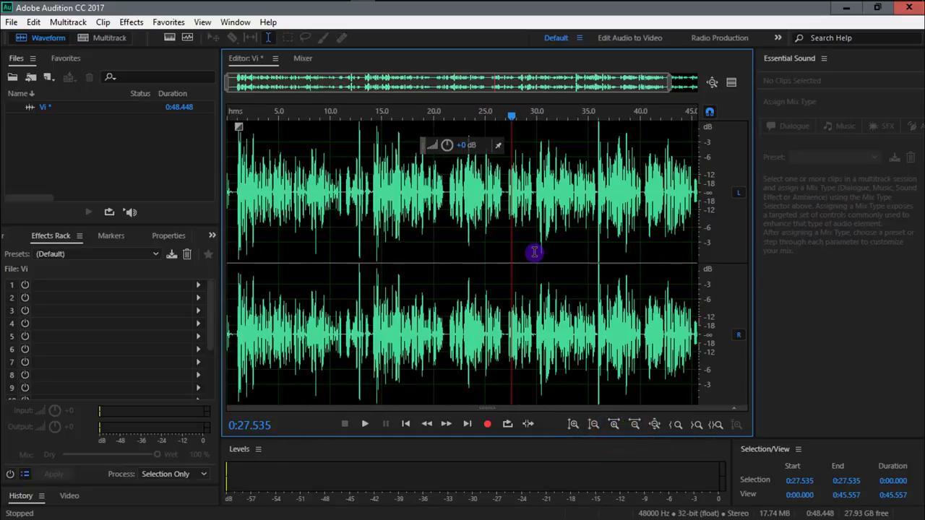
pyautogui.scroll(-4, 534, 253)
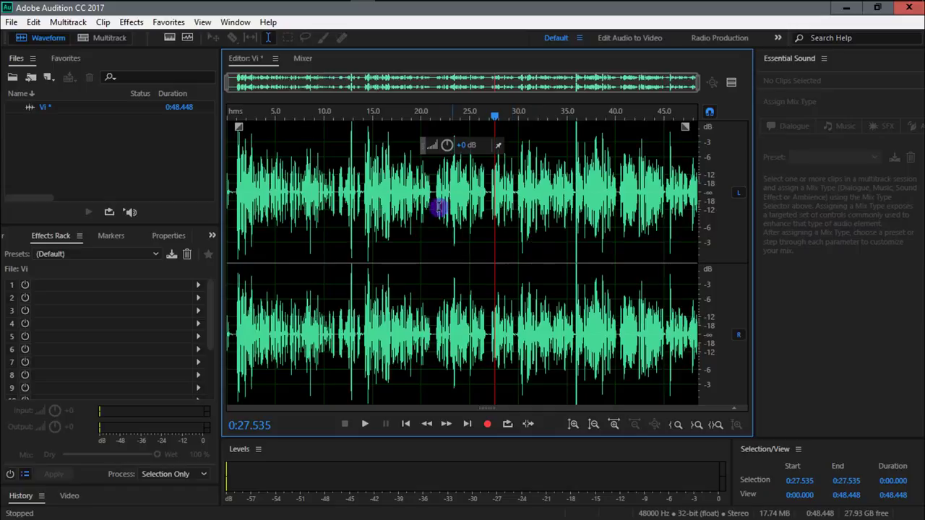
pyautogui.click(412, 198)
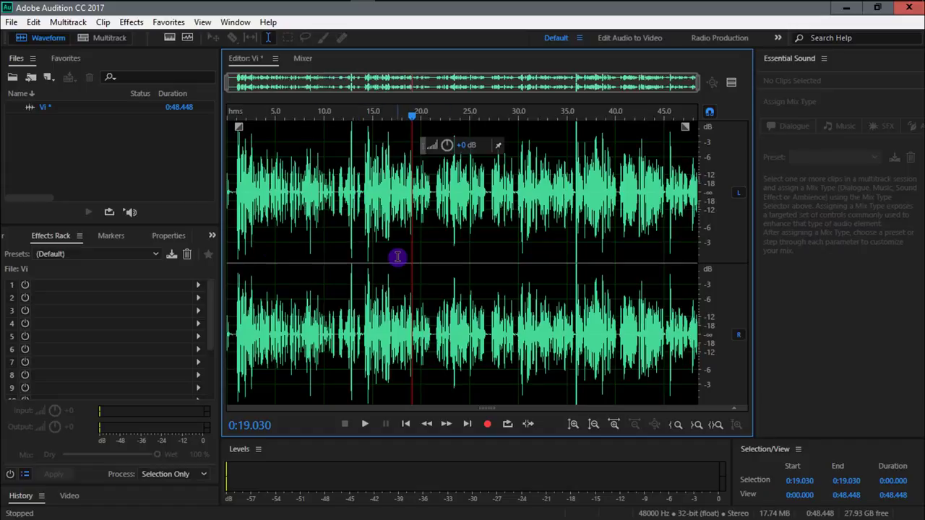
# Step: Close all open files without saving the changes to the Vi recording
pyautogui.click(103, 107)
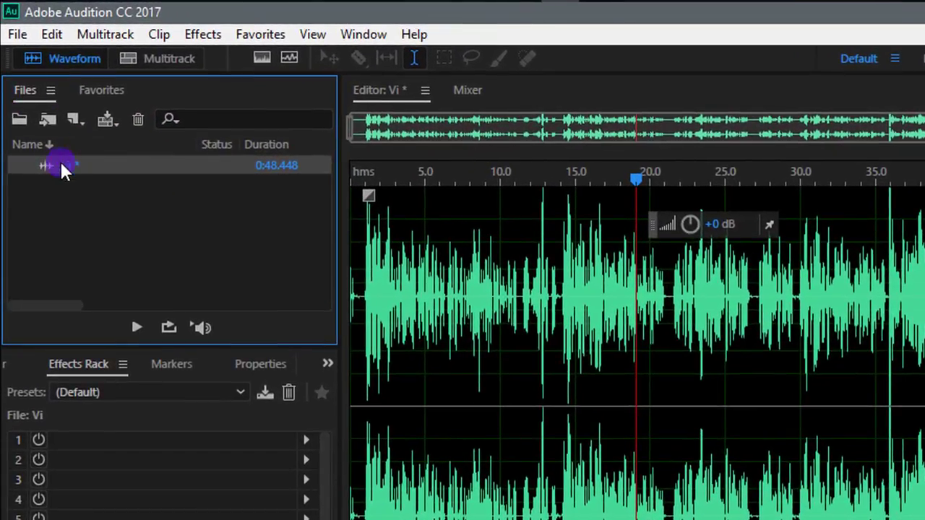
pyautogui.rightClick(77, 163)
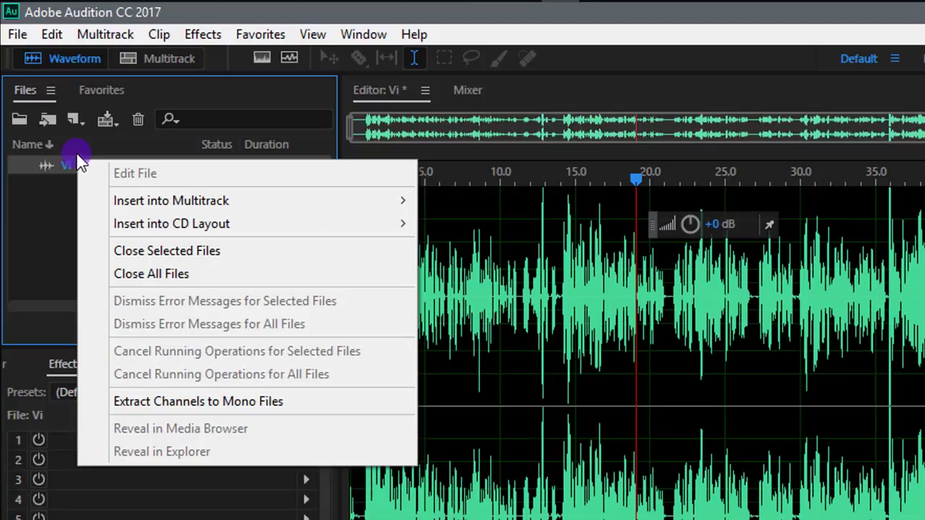
pyautogui.click(162, 272)
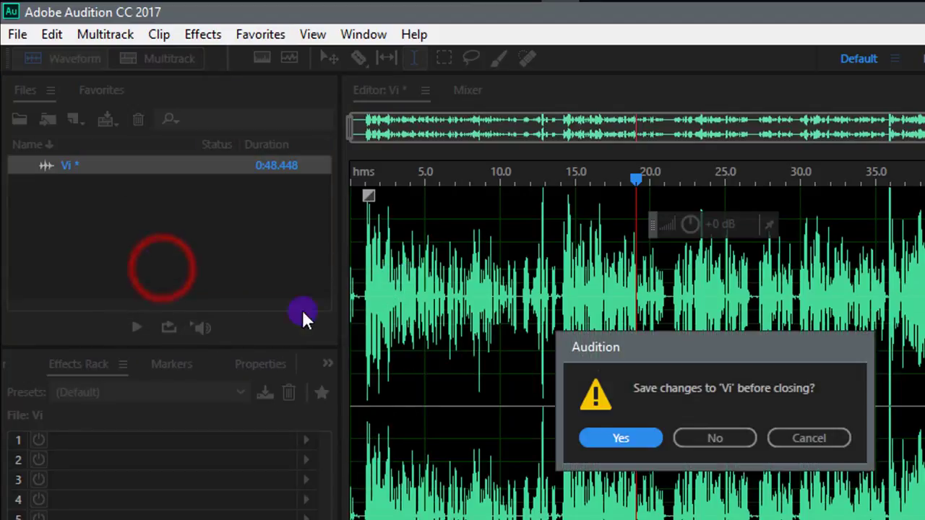
pyautogui.click(712, 440)
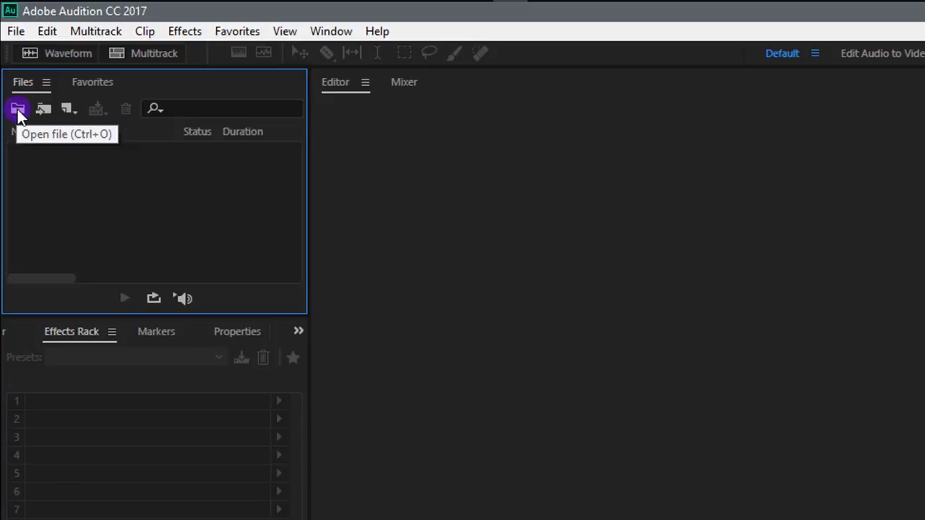
# Step: Open the audio file Voice 001 from the Desktop
pyautogui.click(17, 110)
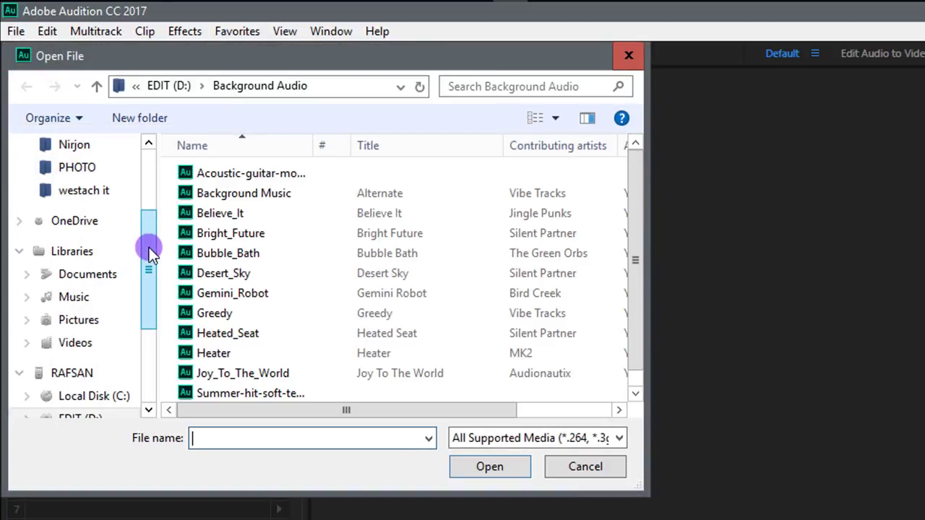
pyautogui.moveTo(149, 247); pyautogui.dragTo(149, 146)
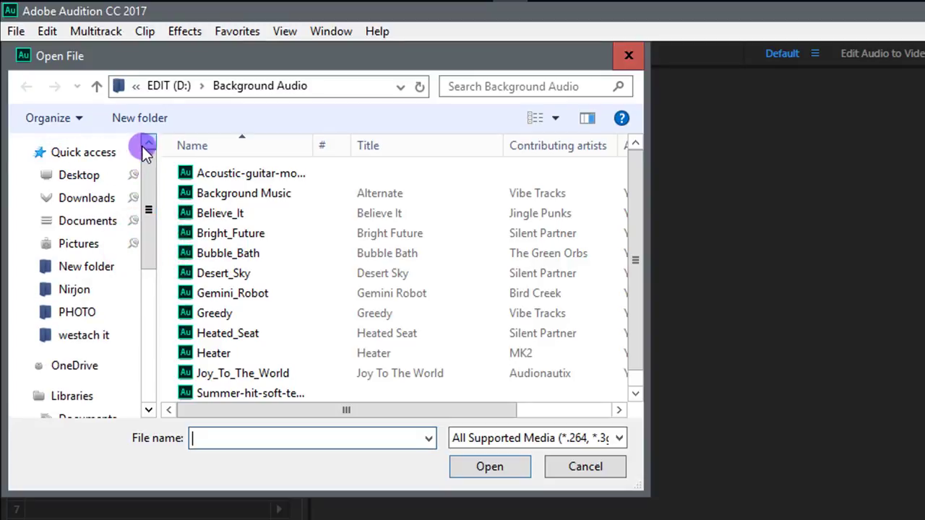
pyautogui.click(93, 177)
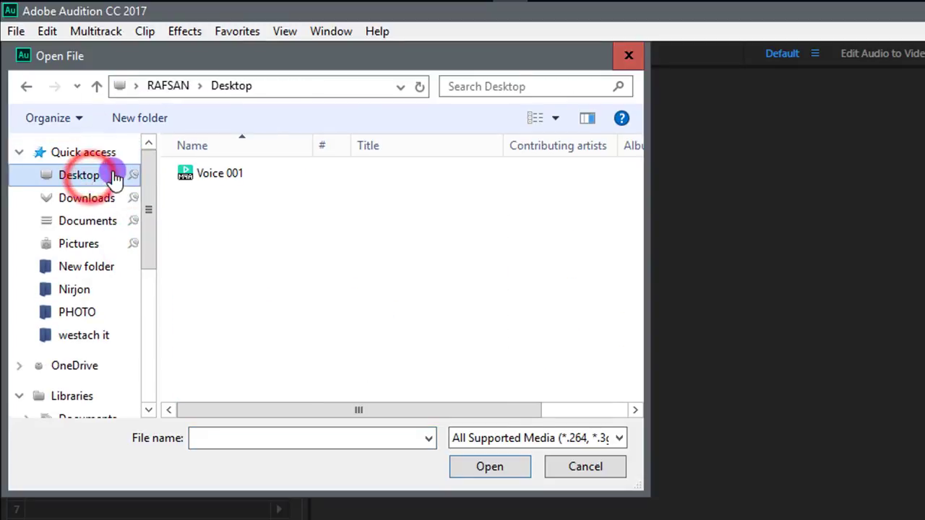
pyautogui.click(206, 178)
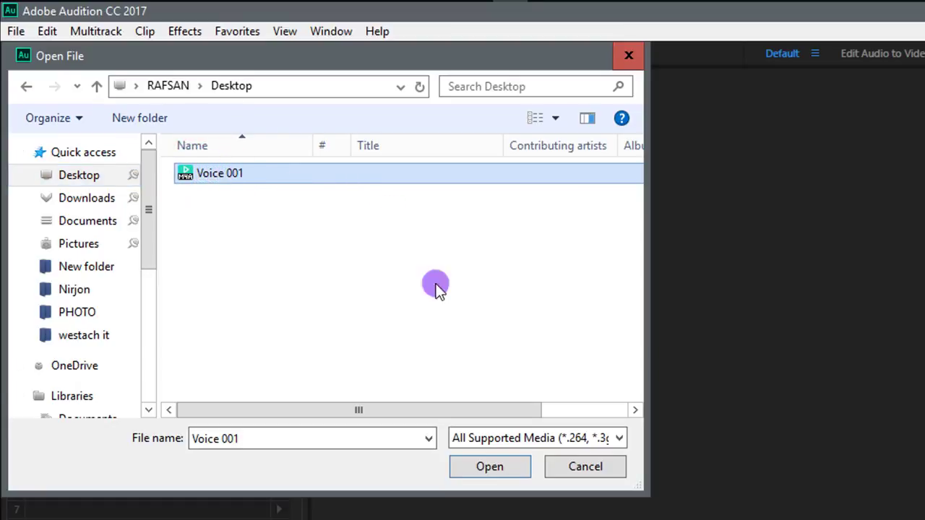
pyautogui.click(498, 467)
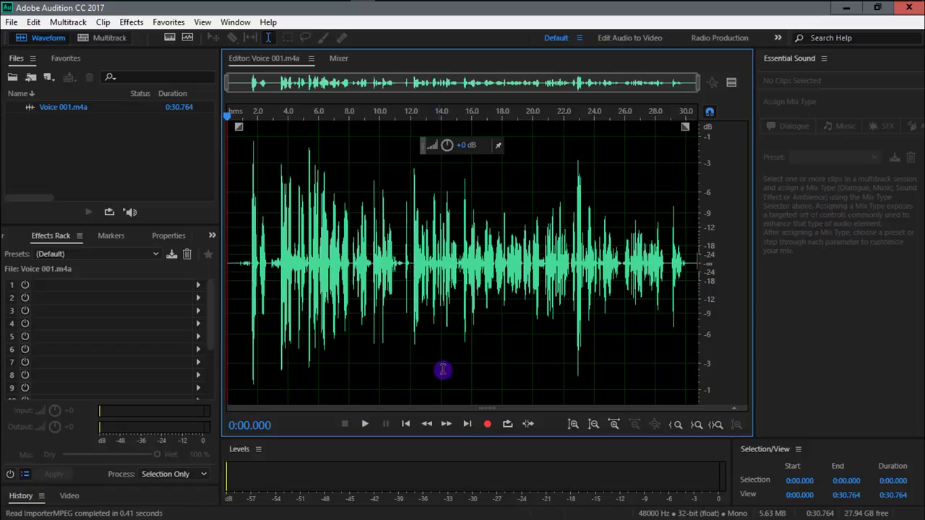
# Step: Play the opening of Voice 001 from the start, and replay it from about 0.93 s with the first 8.4 s in view
pyautogui.click(365, 424)
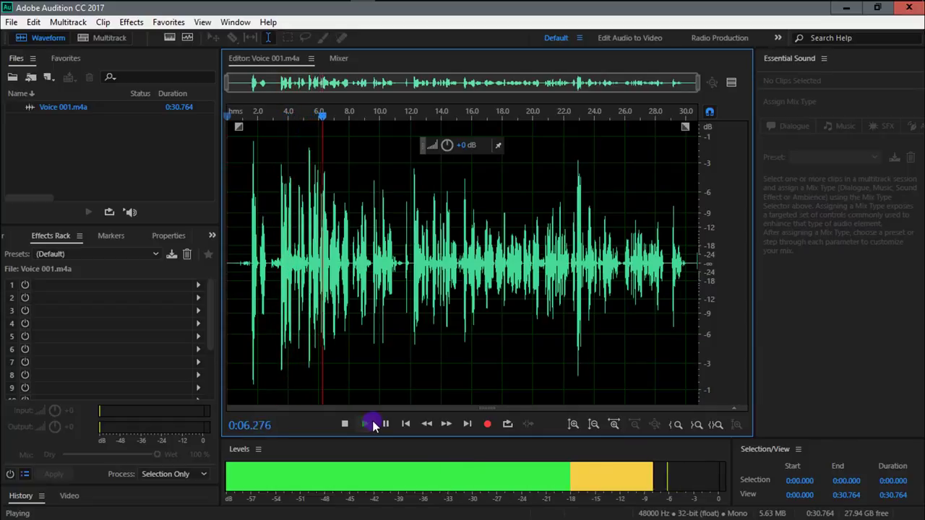
pyautogui.click(345, 424)
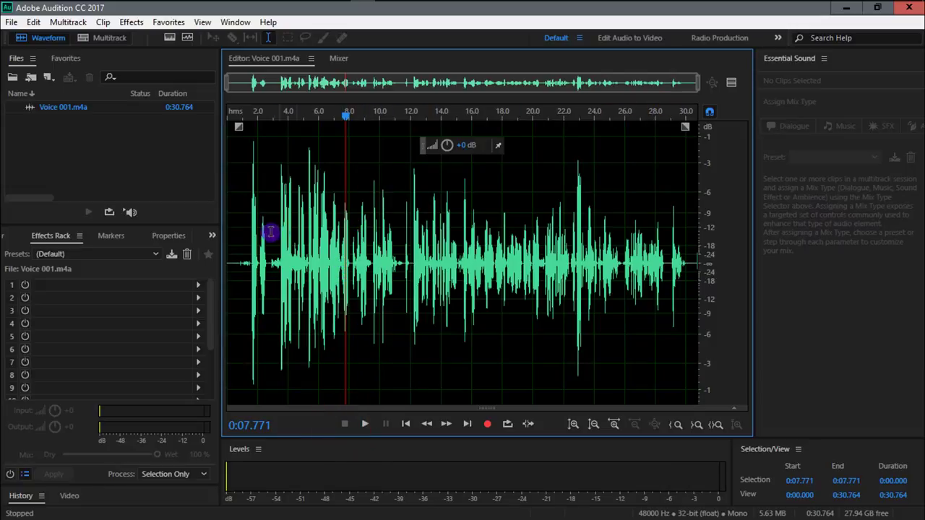
pyautogui.click(241, 230)
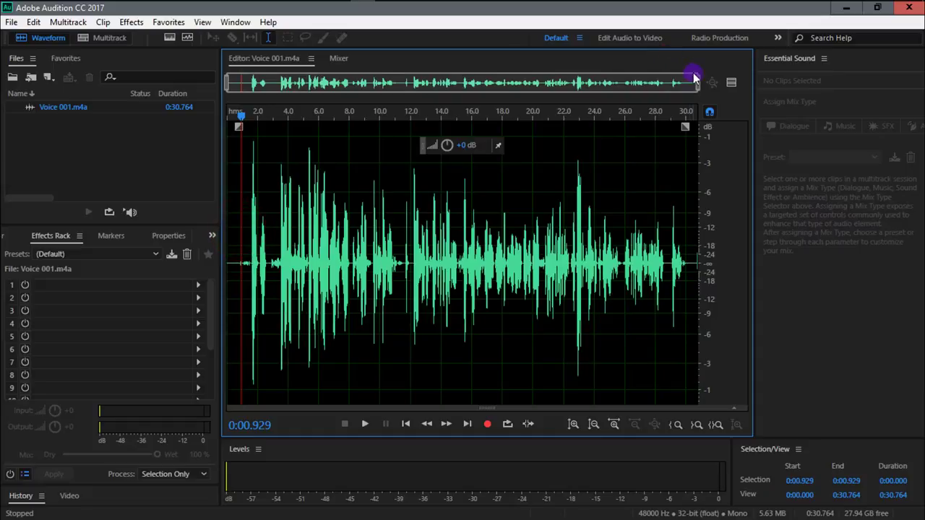
pyautogui.moveTo(698, 82); pyautogui.dragTo(354, 88)
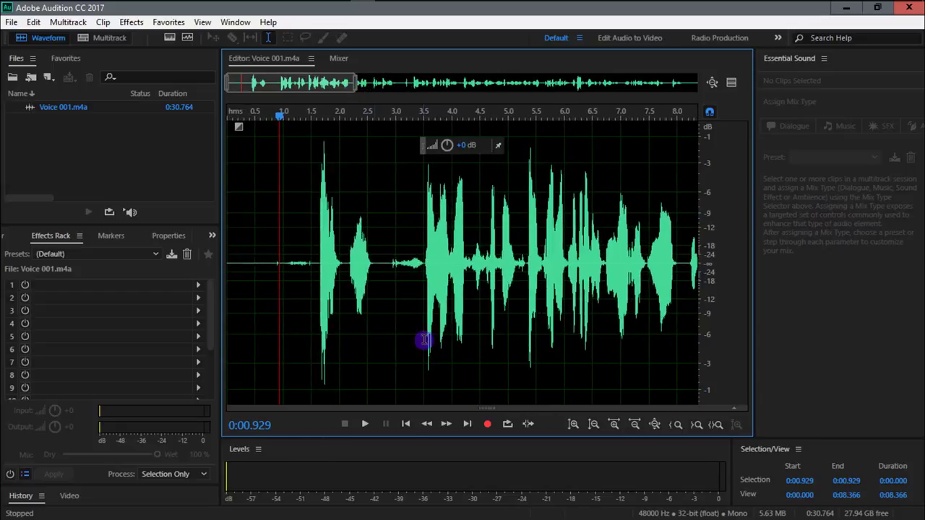
pyautogui.click(364, 425)
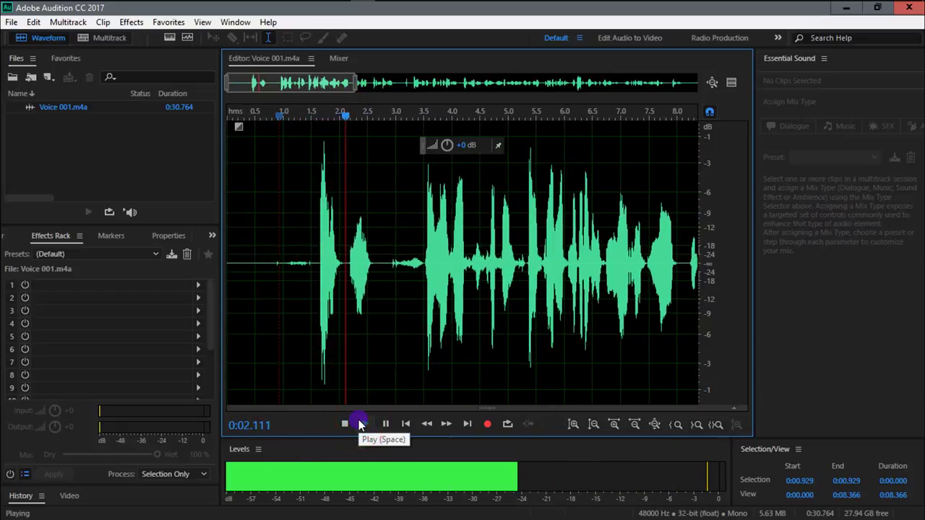
pyautogui.click(361, 425)
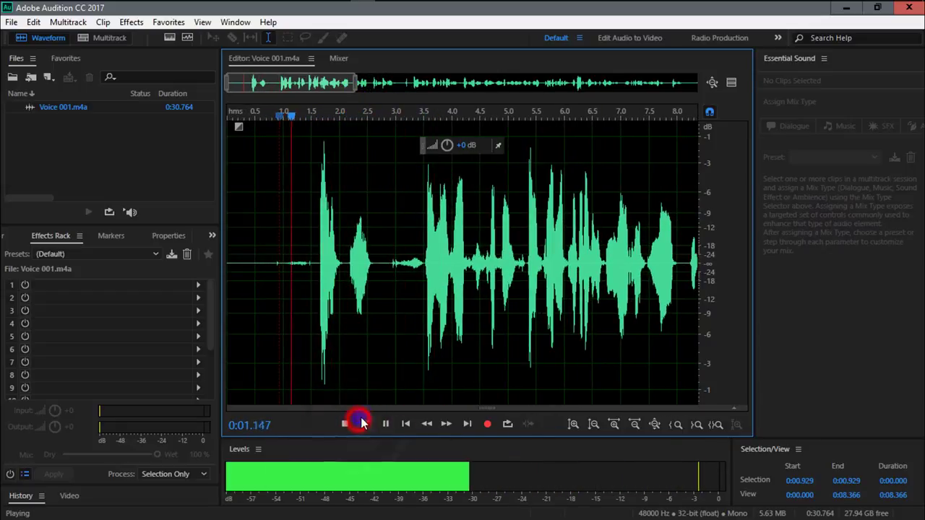
pyautogui.click(344, 426)
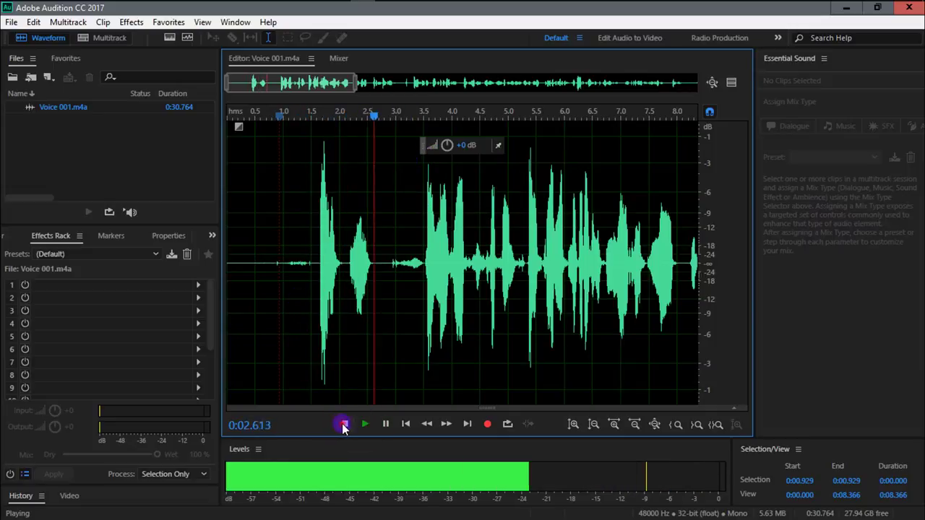
pyautogui.moveTo(368, 257); pyautogui.dragTo(311, 284)
pyautogui.click(372, 257)
pyautogui.click(387, 285)
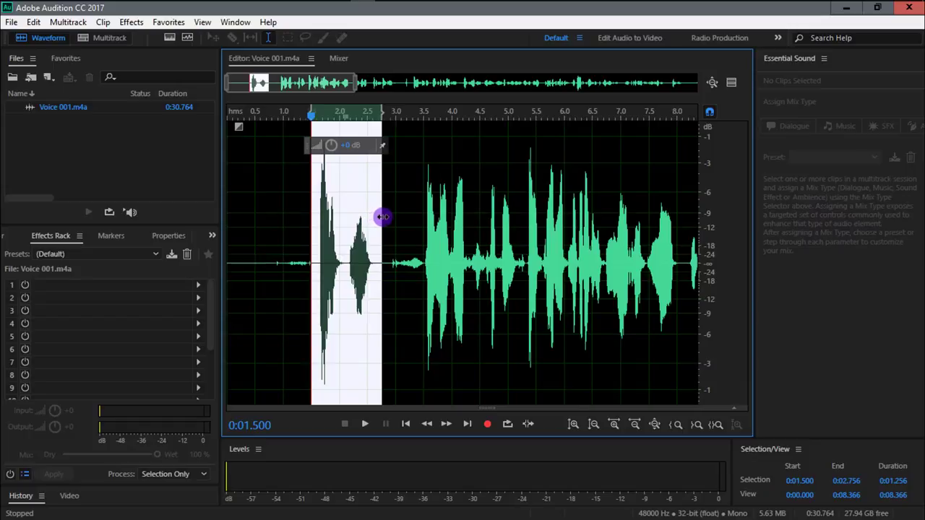
pyautogui.click(385, 269)
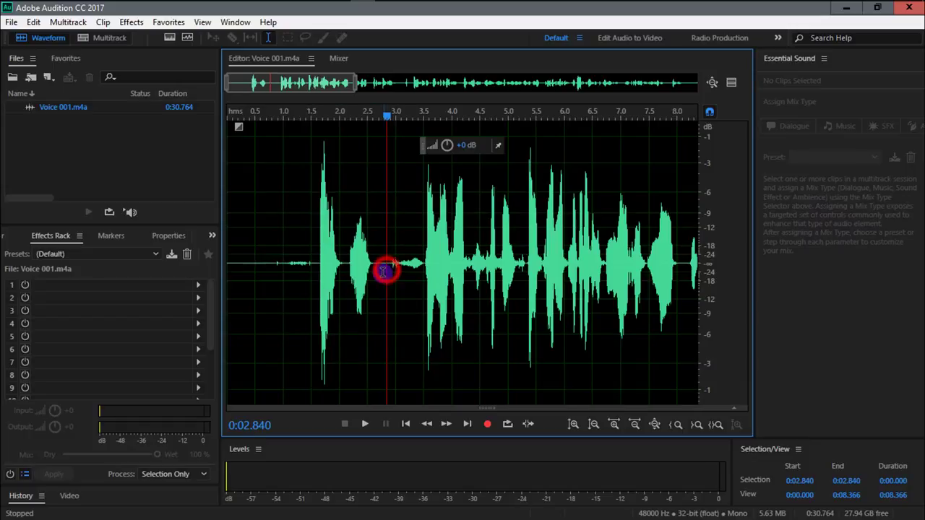
# Step: Delete the two opening voice bursts, from about 1.5 s to 2.7 s, from the waveform
pyautogui.click(378, 266)
pyautogui.moveTo(378, 266); pyautogui.dragTo(317, 274)
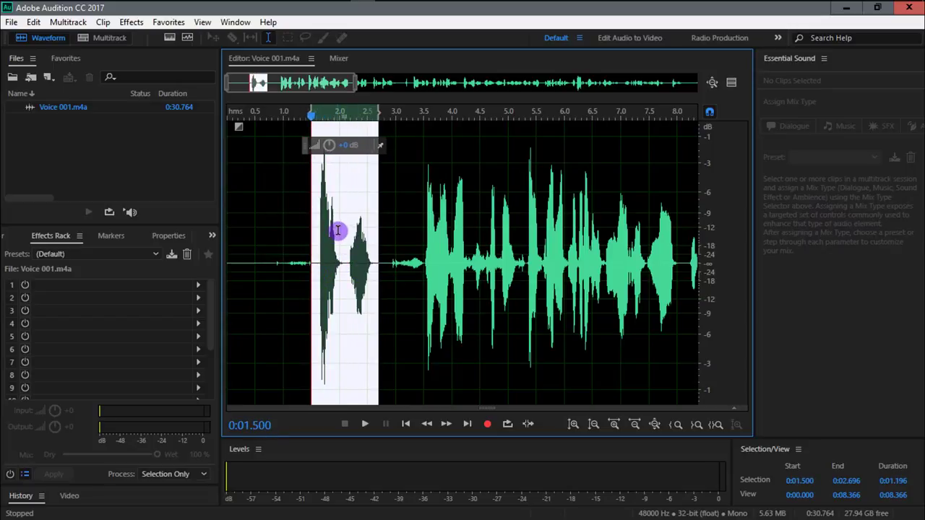
pyautogui.rightClick(345, 195)
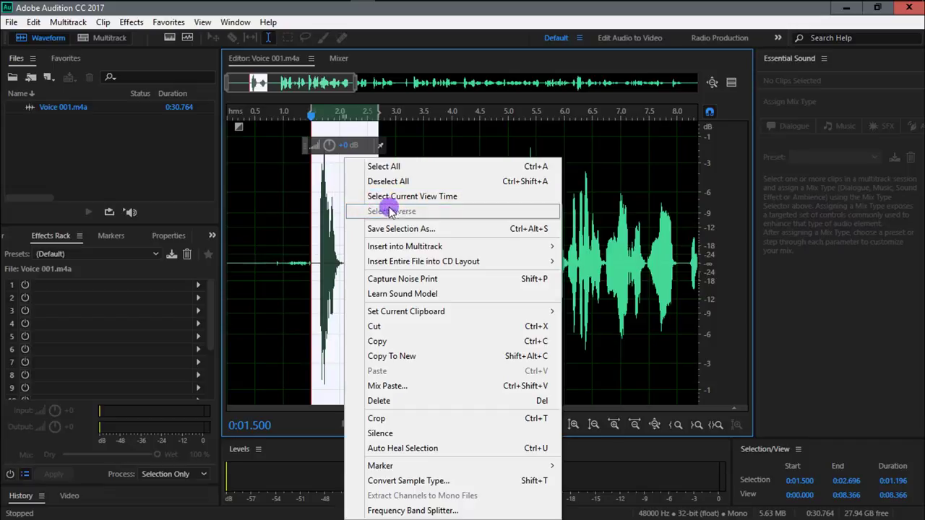
pyautogui.click(388, 402)
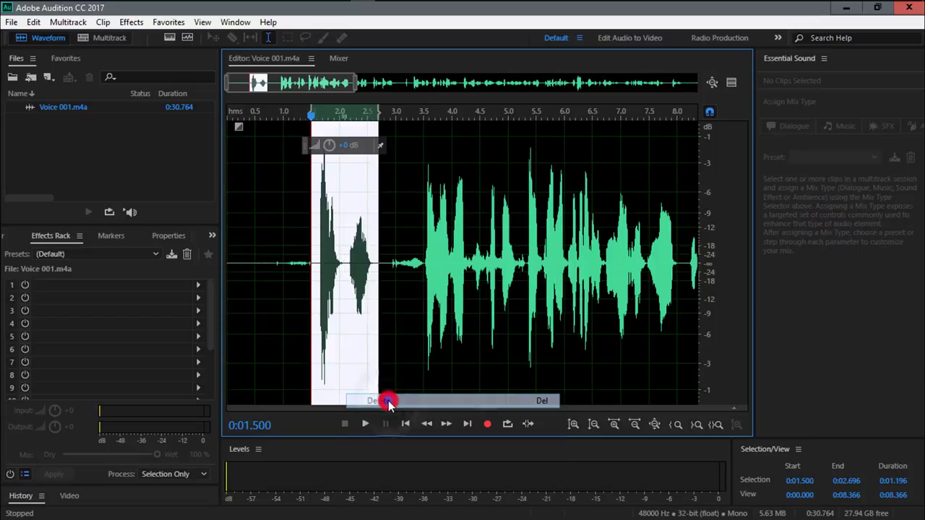
# Step: Play the edited audio from about 0.83 s to check the cut, and stop playback
pyautogui.click(274, 232)
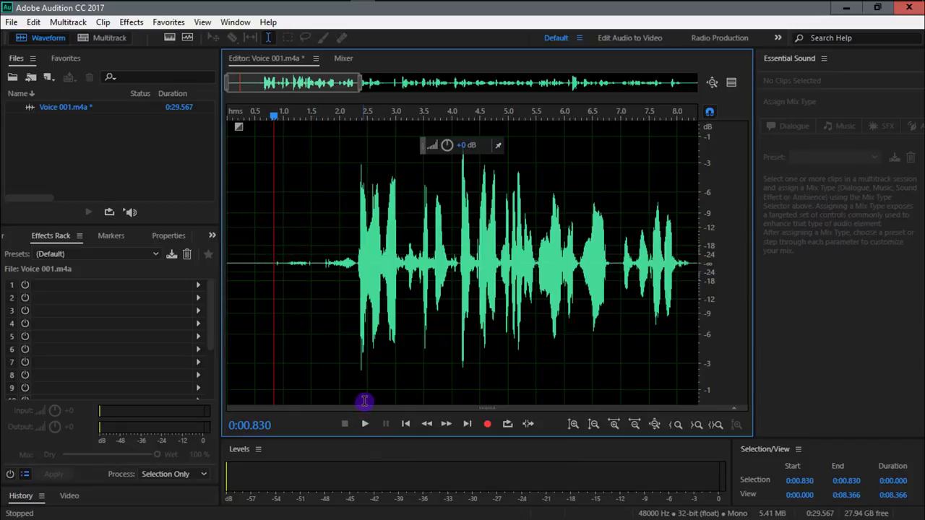
pyautogui.press('space')
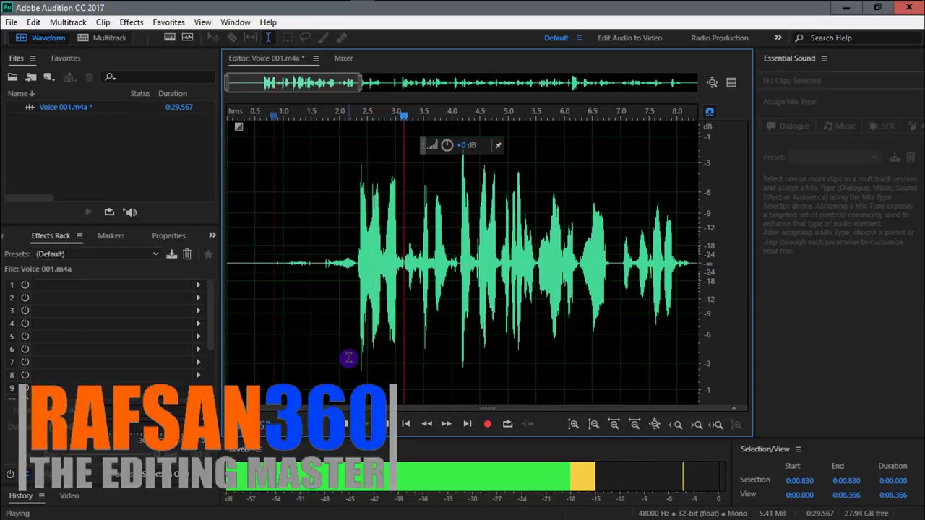
pyautogui.click(346, 425)
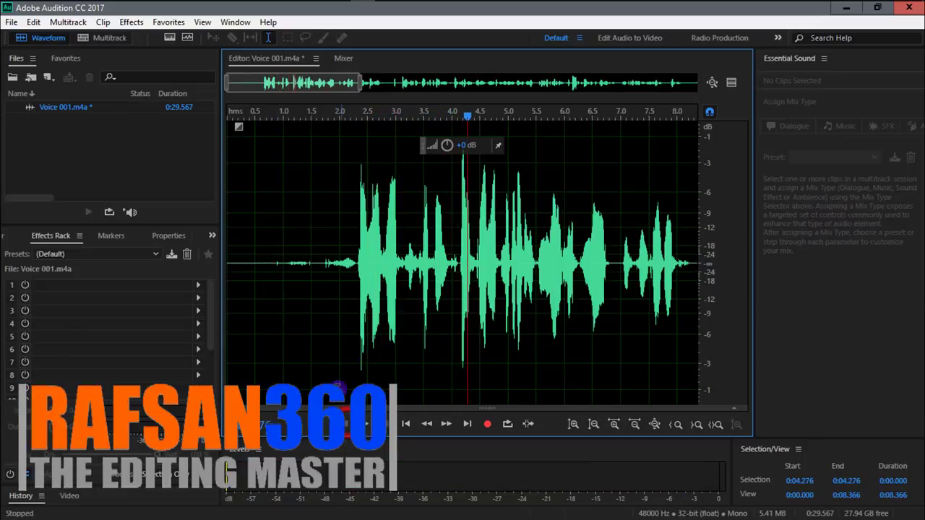
# Step: Examine the edited waveform at different time scales, from its start to the section between about 7 and 10 s
pyautogui.click(254, 253)
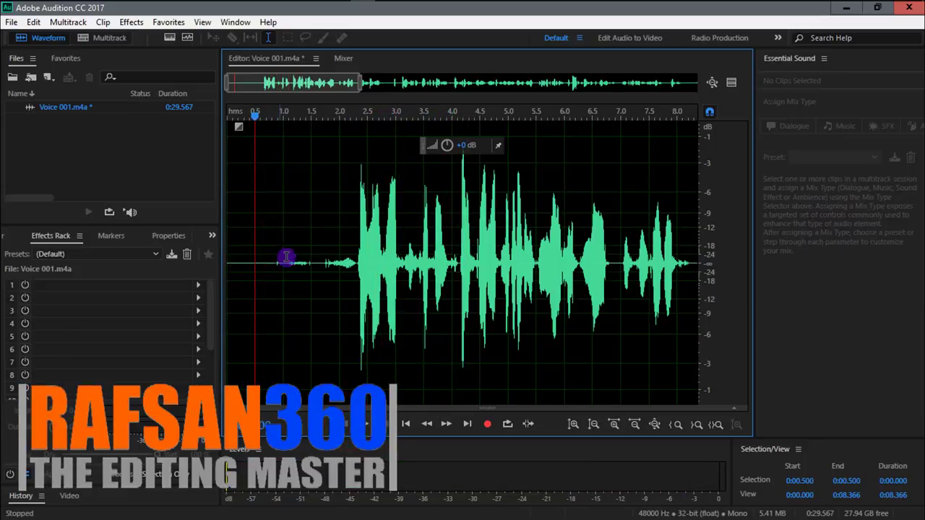
pyautogui.scroll(3, 309, 266)
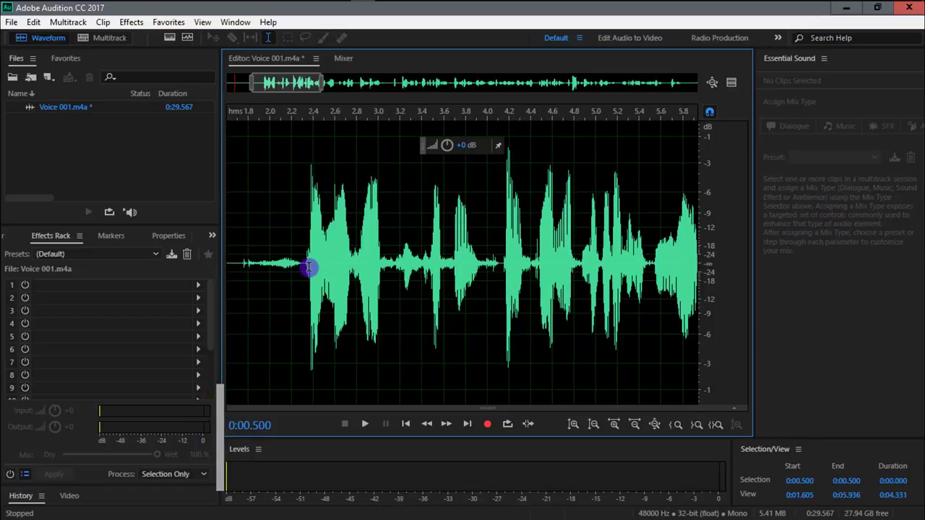
pyautogui.scroll(1, 342, 266)
pyautogui.scroll(-1, 342, 266)
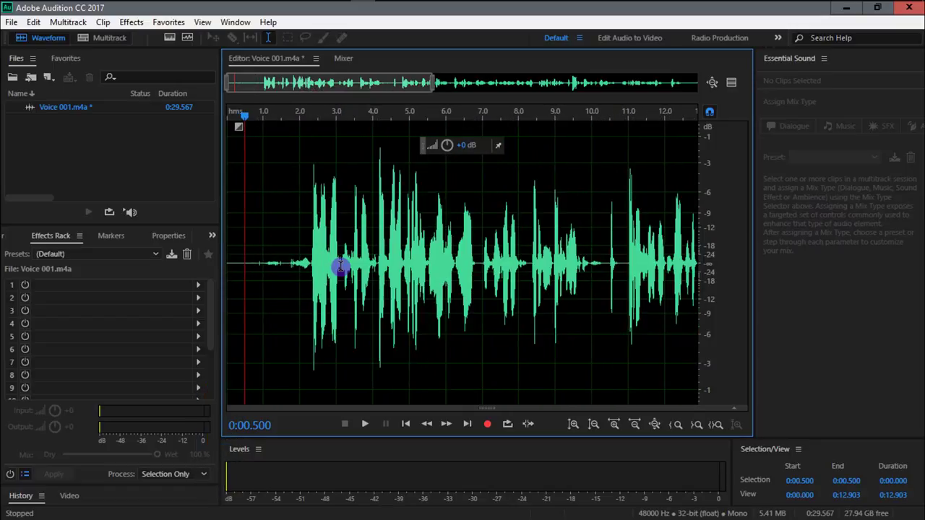
pyautogui.click(263, 265)
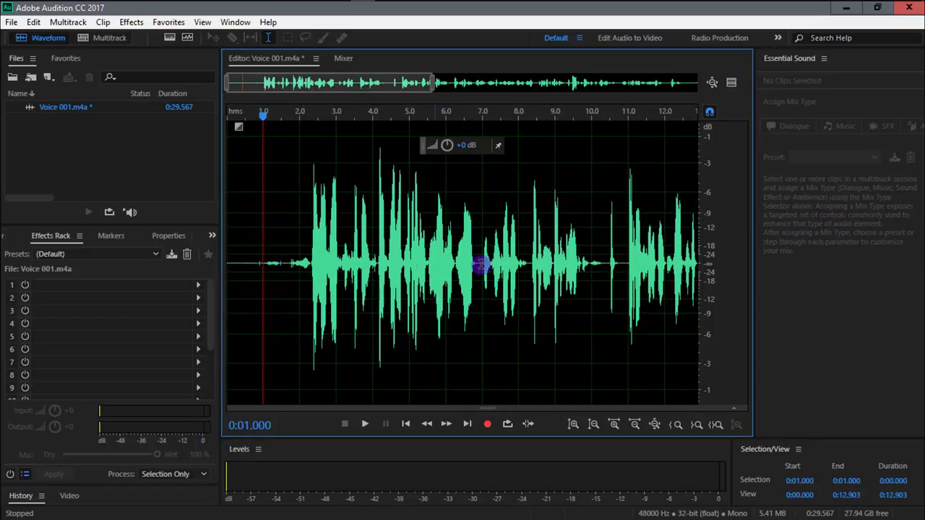
pyautogui.scroll(5, 486, 269)
pyautogui.scroll(6, 484, 268)
pyautogui.scroll(-5, 490, 268)
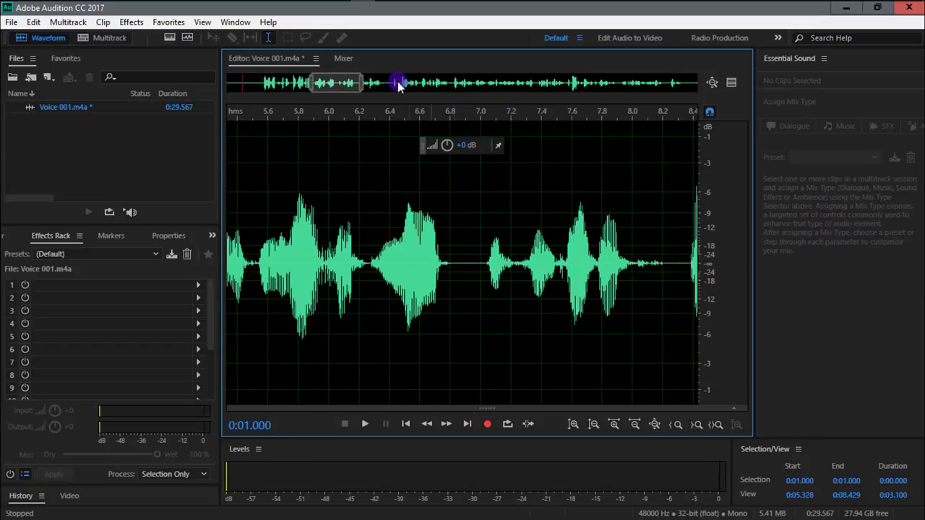
pyautogui.moveTo(347, 82); pyautogui.dragTo(376, 83)
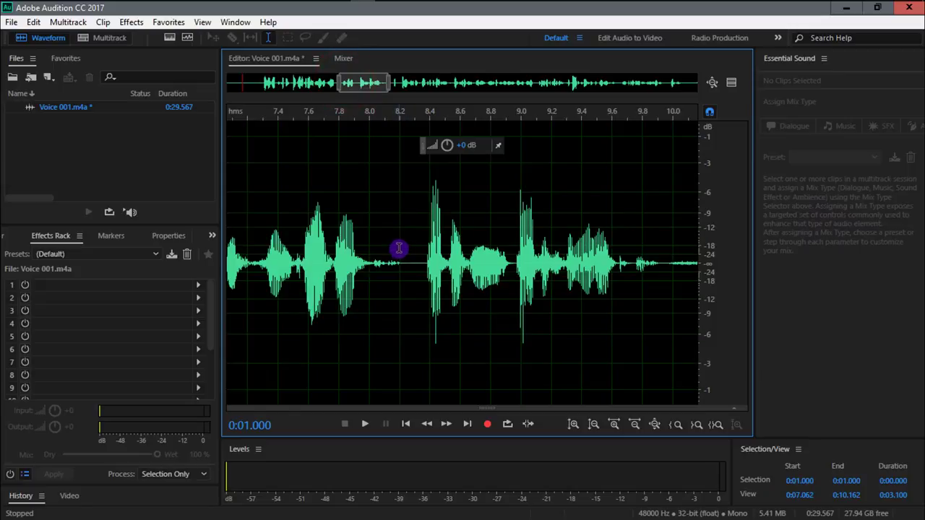
# Step: Play Voice 001 from about 8.08 s, pause at about 11.08 s, and examine the waveform around that point
pyautogui.click(399, 249)
pyautogui.scroll(8, 399, 249)
pyautogui.click(265, 232)
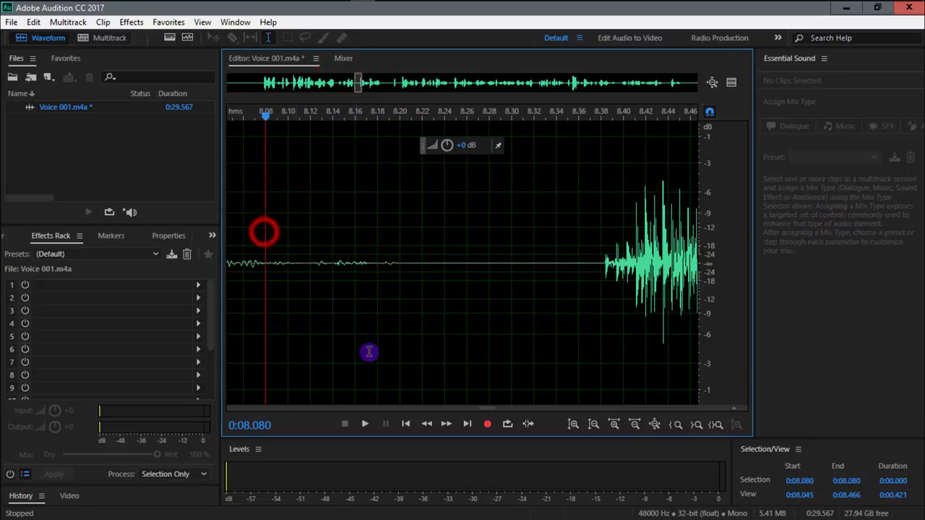
pyautogui.click(365, 424)
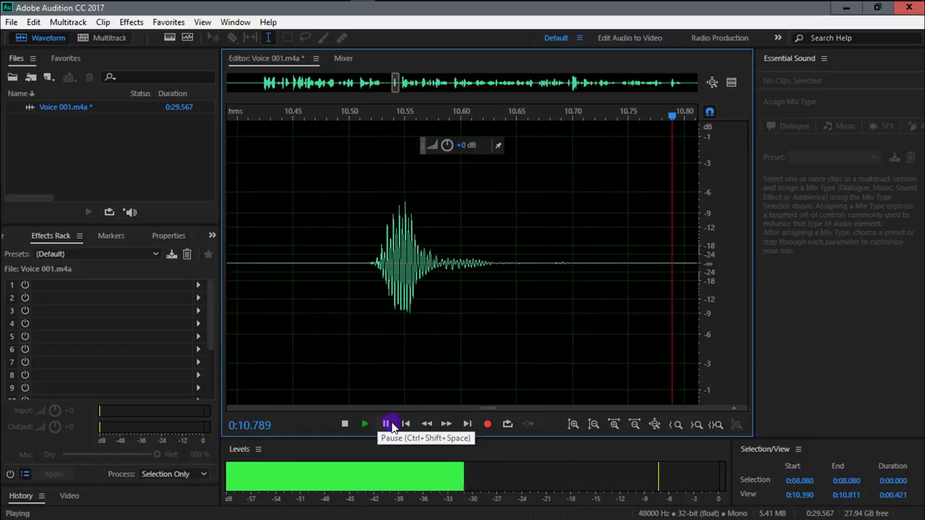
pyautogui.click(387, 425)
pyautogui.scroll(5, 411, 258)
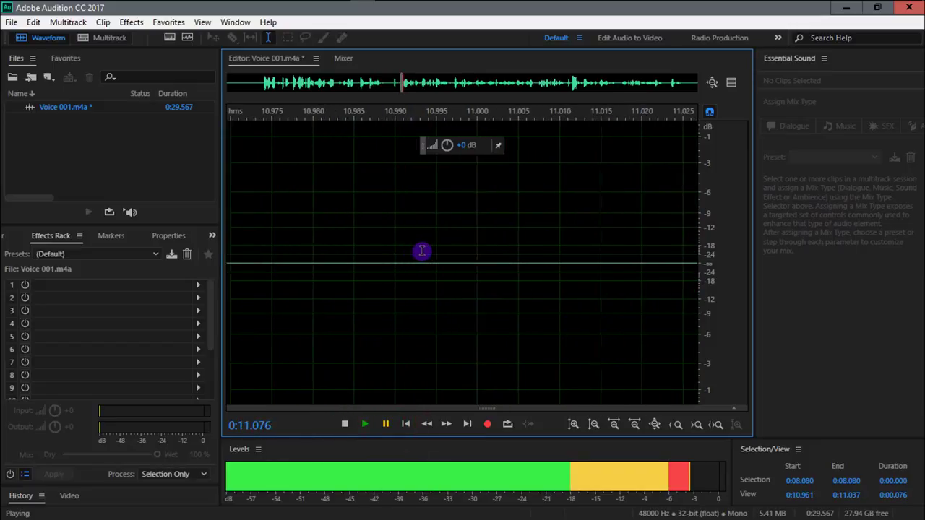
pyautogui.scroll(-5, 422, 251)
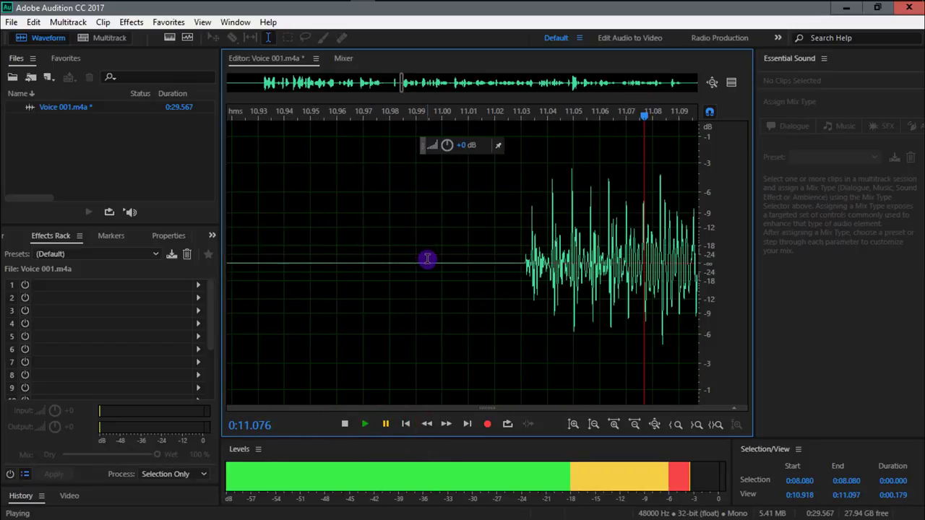
# Step: Try selecting short quiet stretches after the burst near 10.55 s, about 10.66–10.73 s and 10.64–10.65 s, and clear the selection
pyautogui.click(314, 266)
pyautogui.scroll(3, 315, 265)
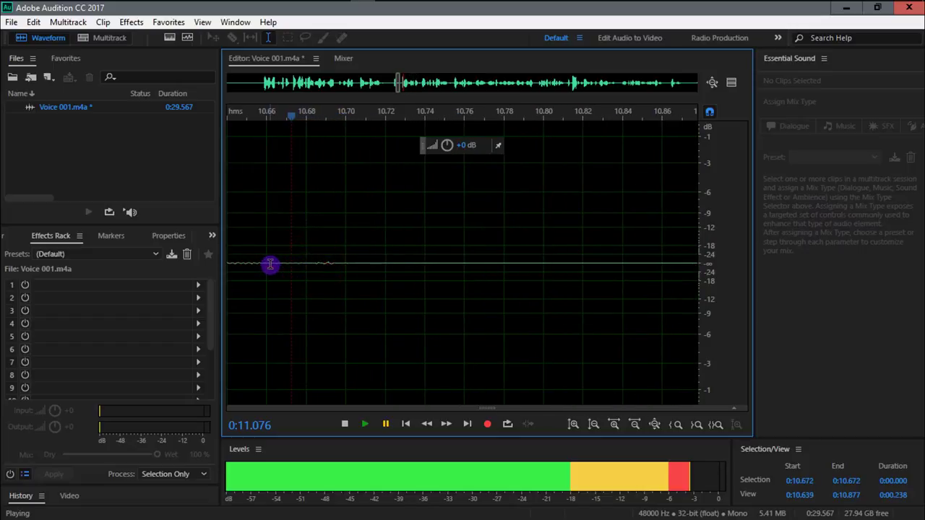
pyautogui.moveTo(270, 264); pyautogui.dragTo(399, 271)
pyautogui.scroll(-2, 451, 274)
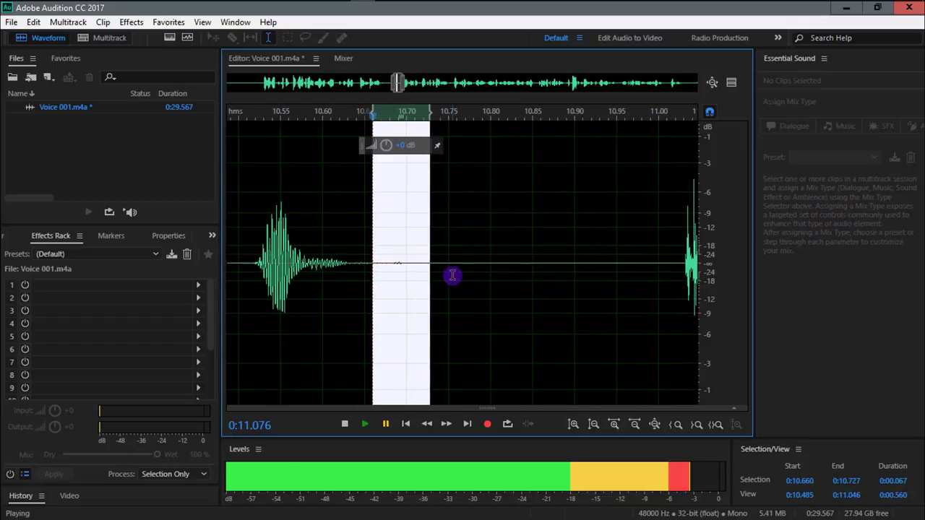
pyautogui.scroll(-1, 452, 275)
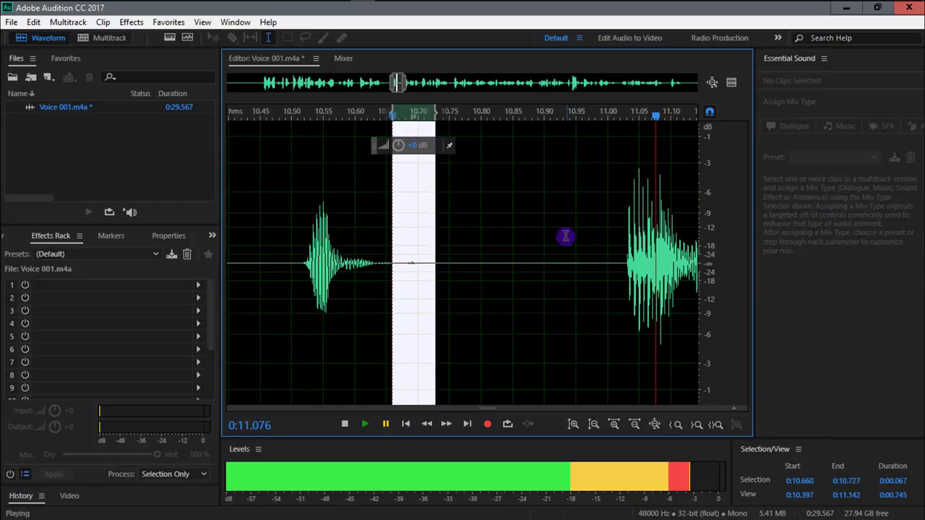
pyautogui.moveTo(380, 266); pyautogui.dragTo(386, 266)
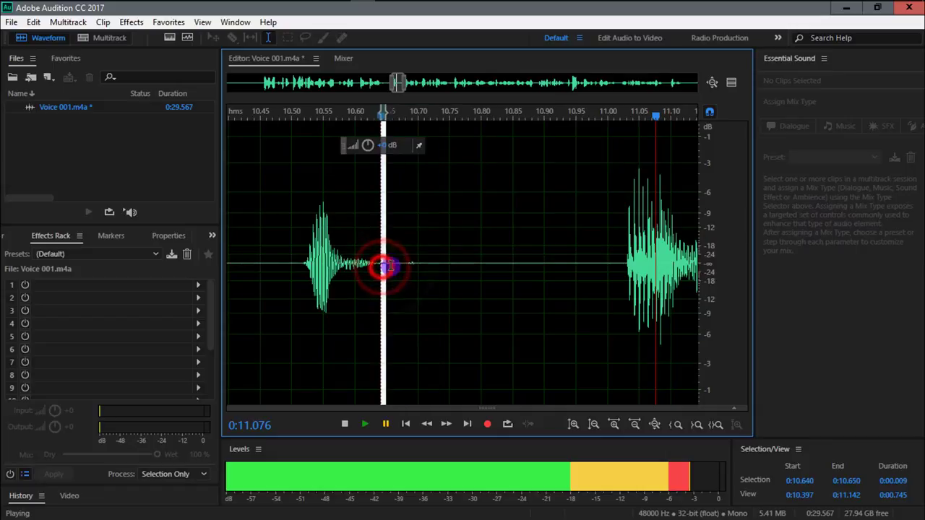
pyautogui.click(424, 266)
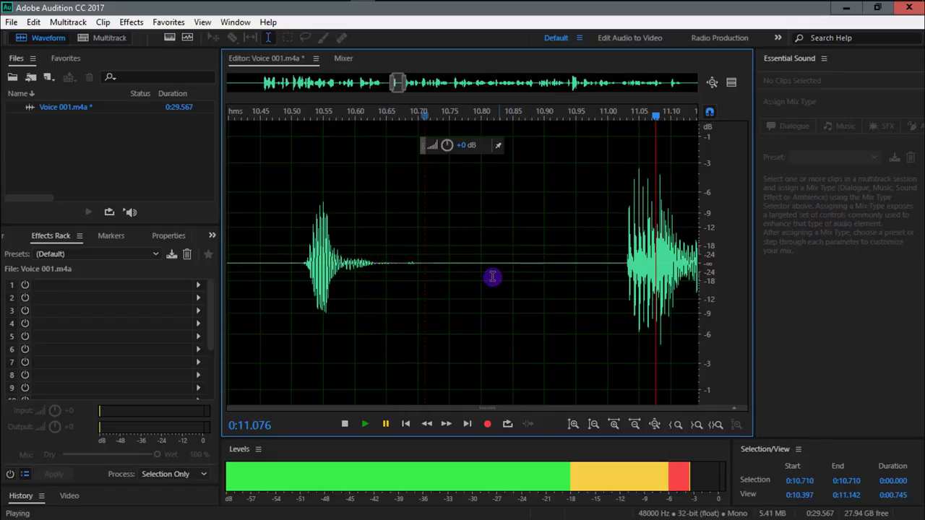
# Step: Select the quiet gap from about 10.65 to 11.03 s, compare it with the whole waveform, and clear the selection
pyautogui.moveTo(383, 265); pyautogui.dragTo(626, 285)
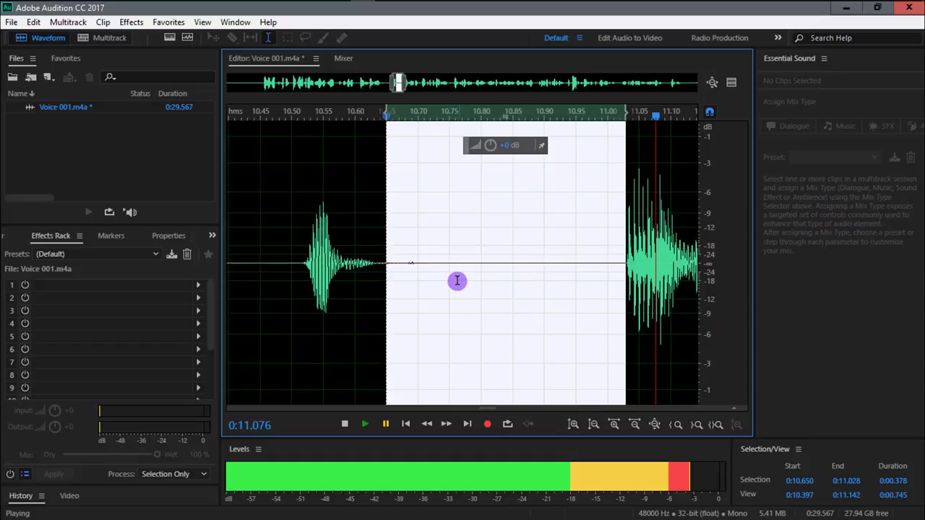
pyautogui.press('\\')
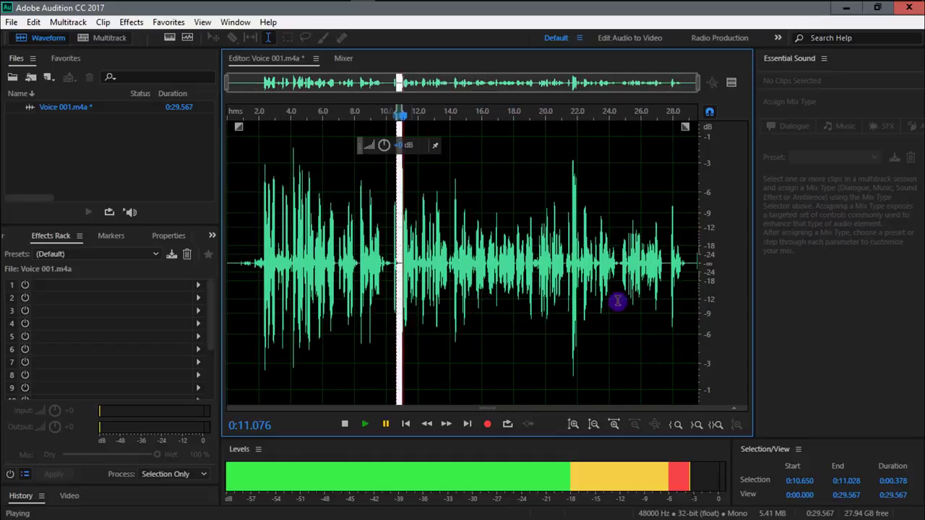
pyautogui.scroll(10, 413, 292)
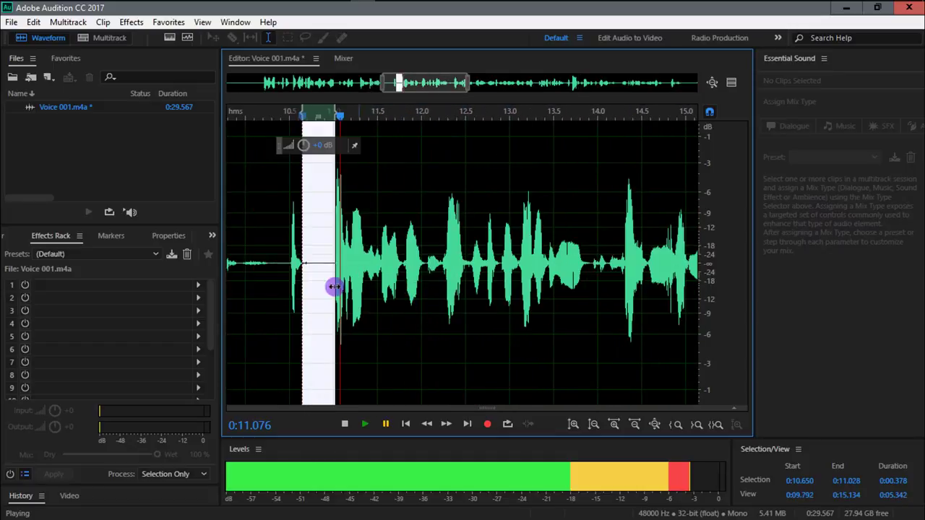
pyautogui.scroll(-2, 369, 277)
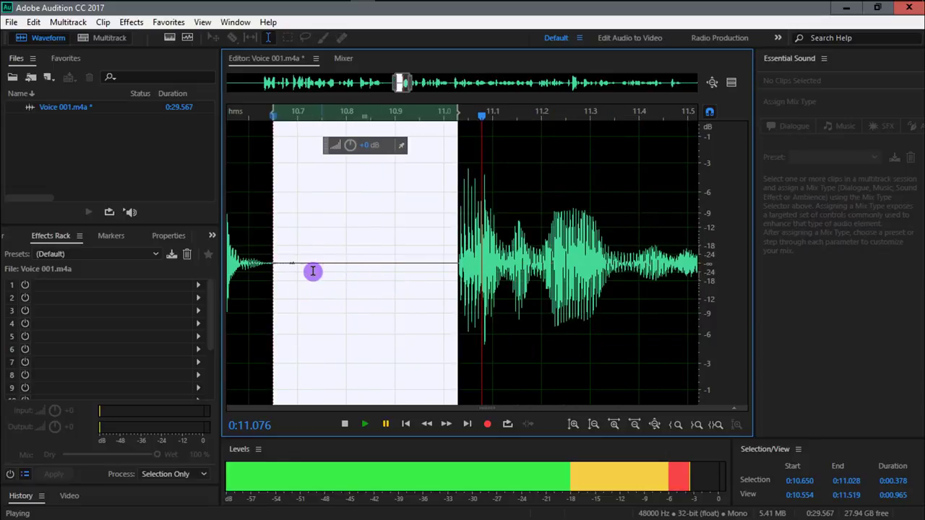
pyautogui.click(277, 265)
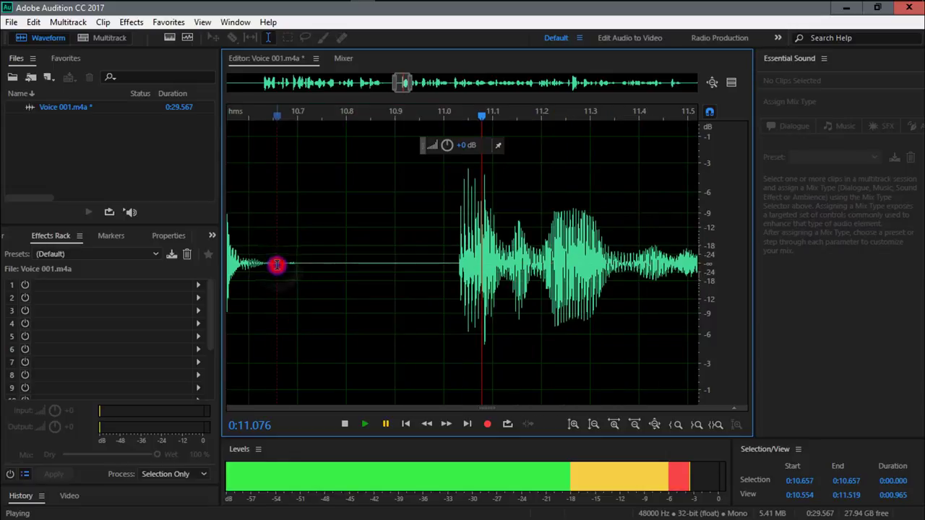
# Step: Capture a noise print from the quiet gap between about 10.65 and 11.01 s
pyautogui.moveTo(272, 264); pyautogui.dragTo(450, 270)
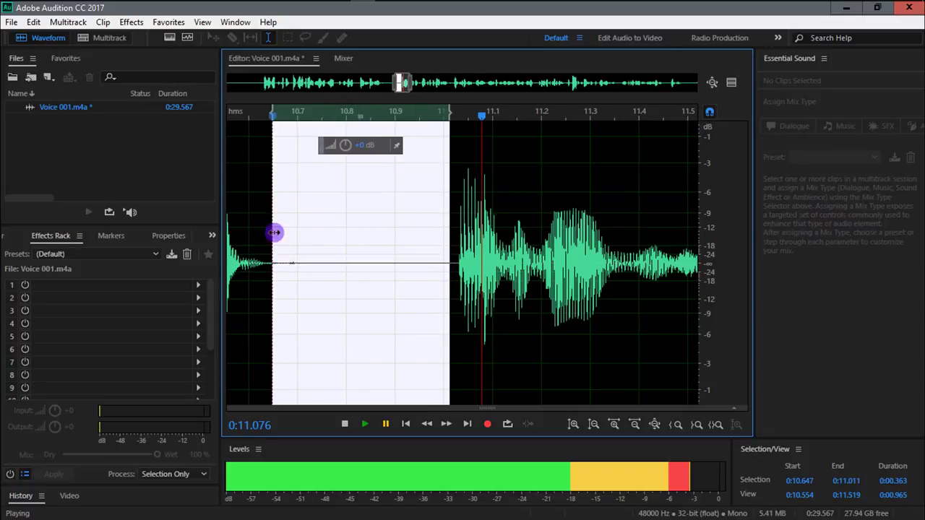
pyautogui.click(133, 24)
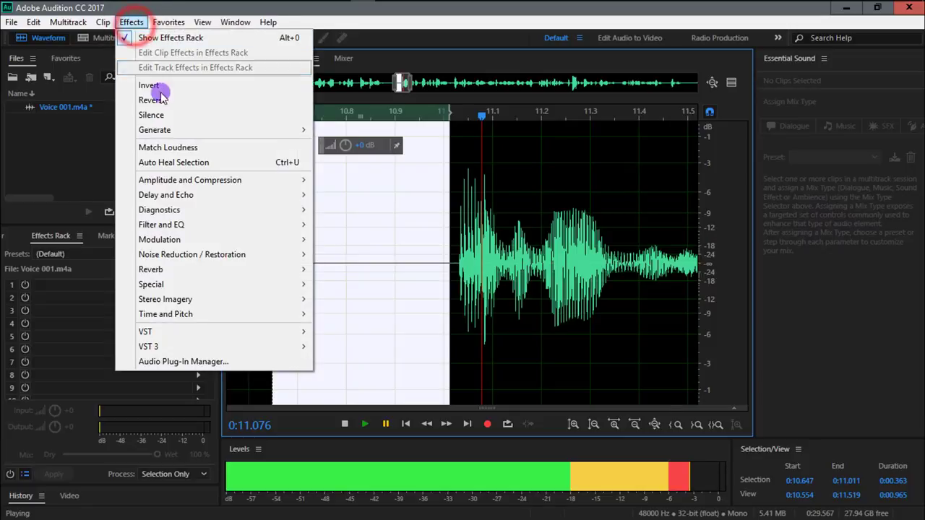
pyautogui.moveTo(204, 259)
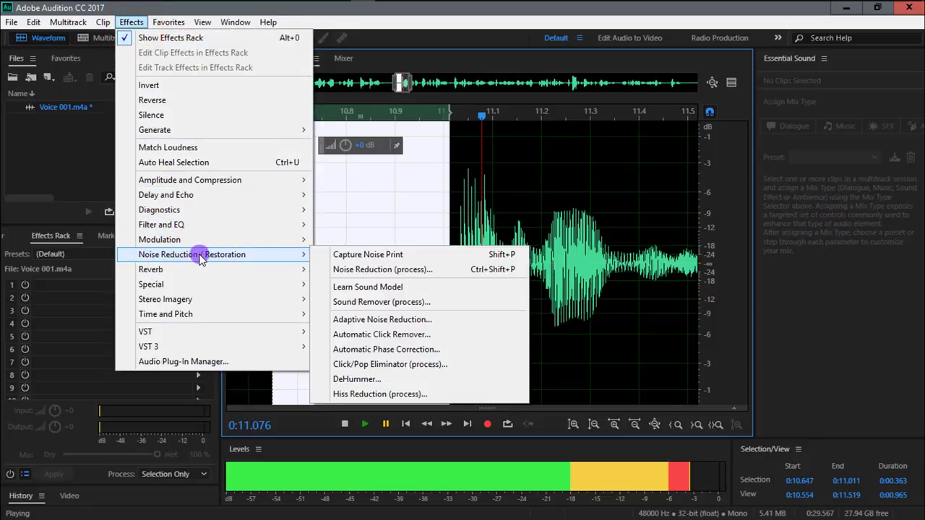
pyautogui.click(365, 256)
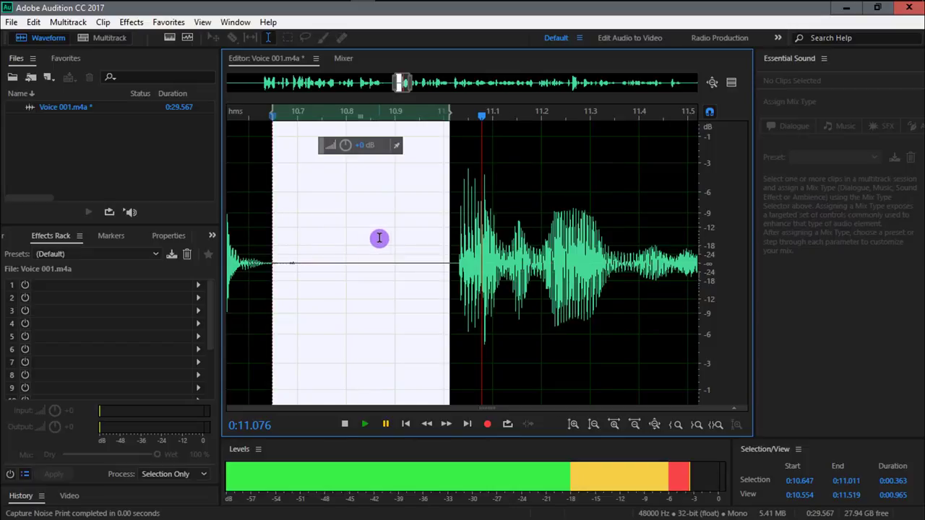
# Step: Select the entire waveform of Voice 001 and open the Noise Reduction (process) effect for it
pyautogui.scroll(-6, 379, 238)
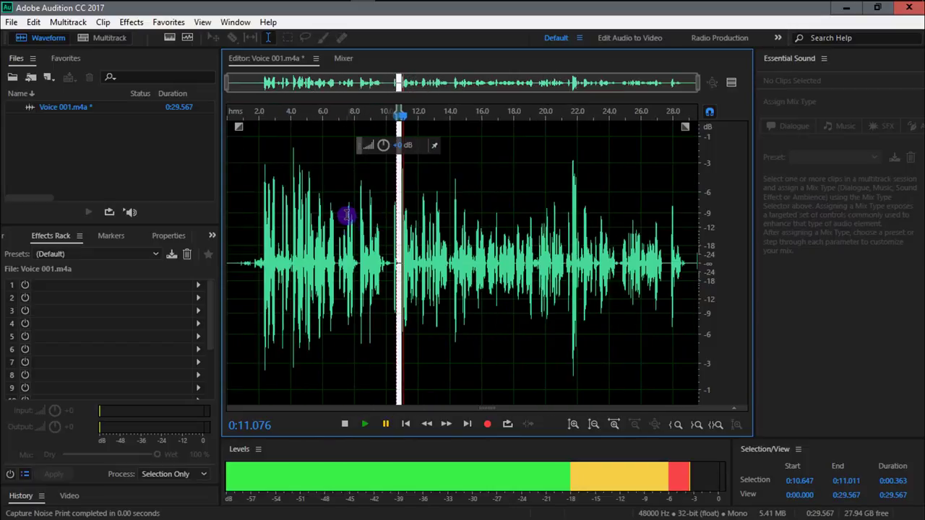
pyautogui.click(347, 214)
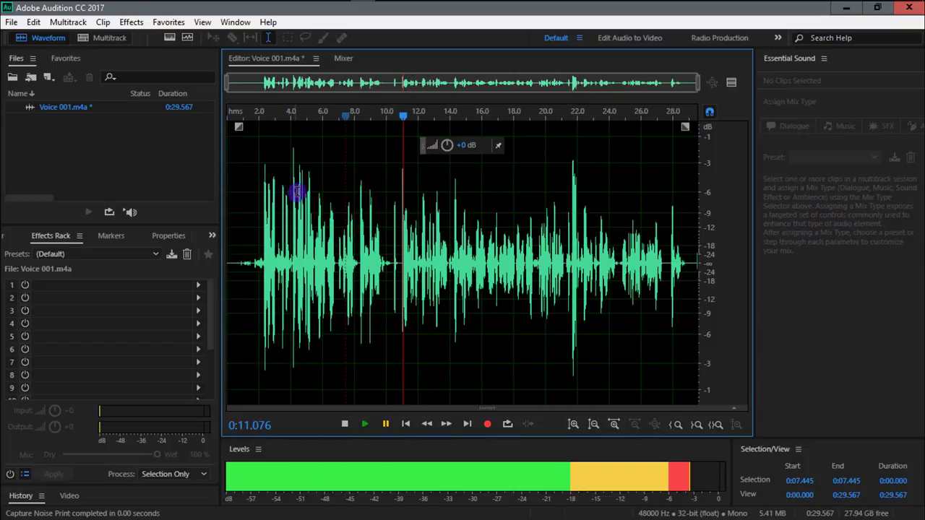
pyautogui.moveTo(229, 173); pyautogui.dragTo(707, 209)
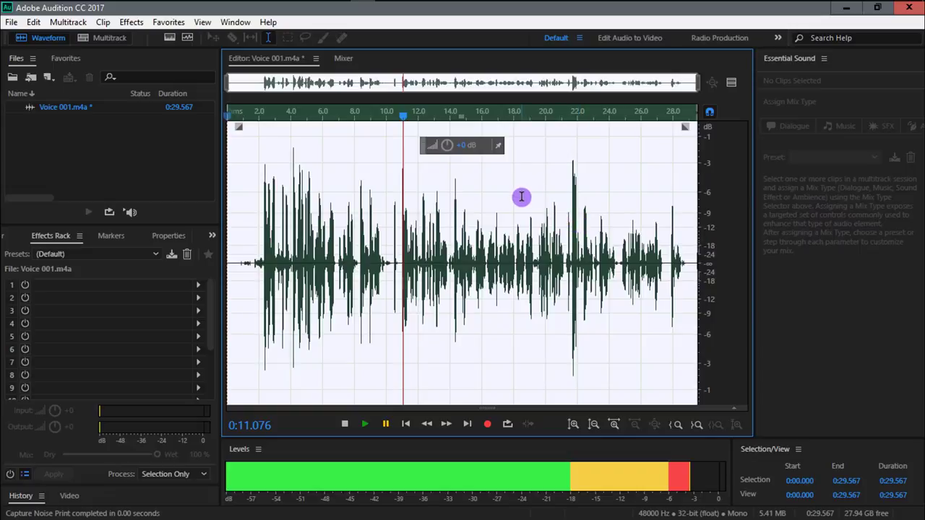
pyautogui.click(131, 21)
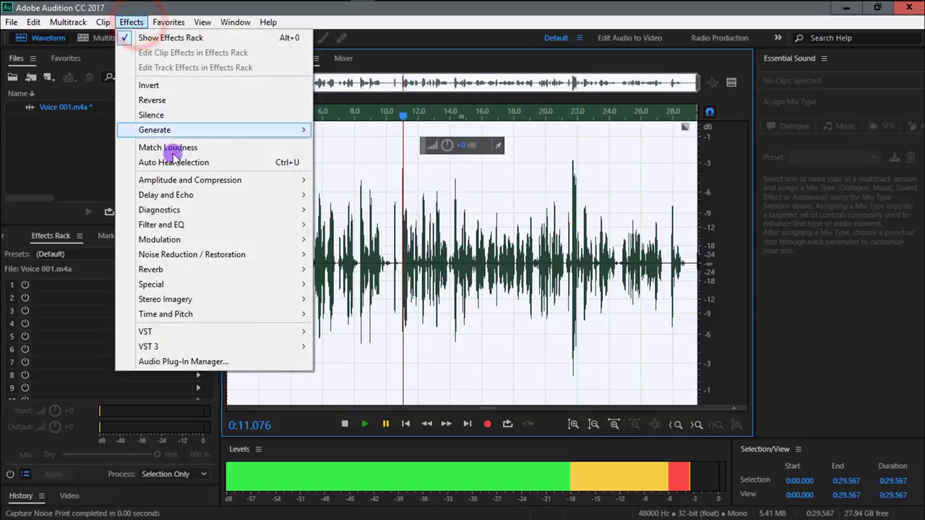
pyautogui.moveTo(231, 262)
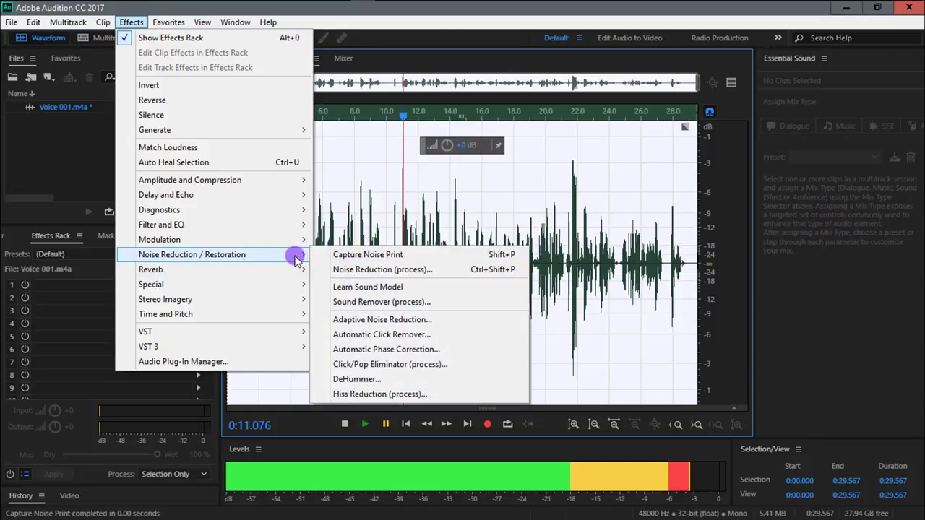
pyautogui.click(383, 272)
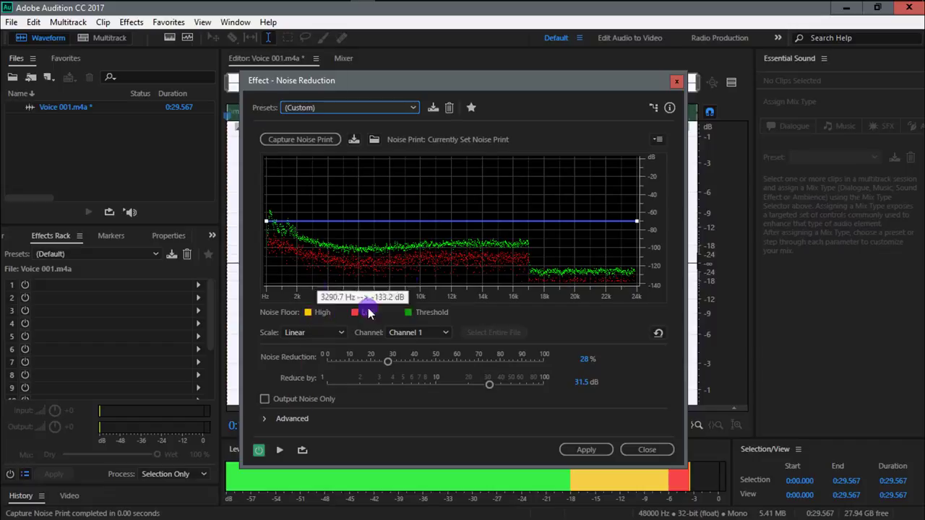
# Step: Set the Noise Reduction strength to 90% while previewing the effect, and stop the preview
pyautogui.click(280, 450)
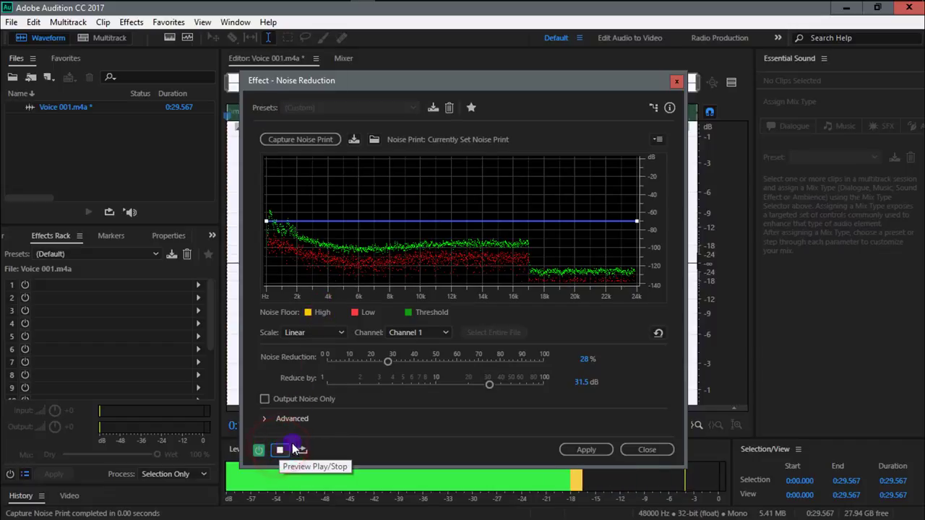
pyautogui.click(391, 363)
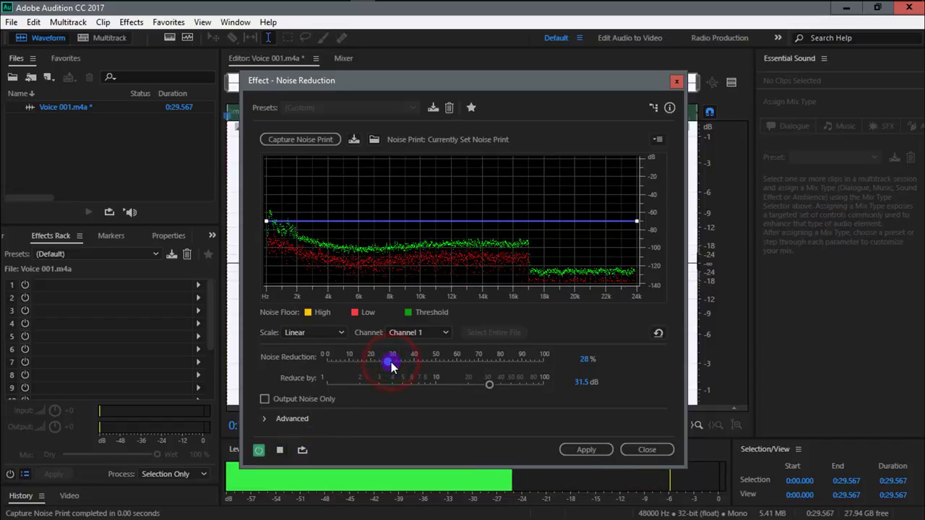
pyautogui.moveTo(501, 371); pyautogui.dragTo(521, 373)
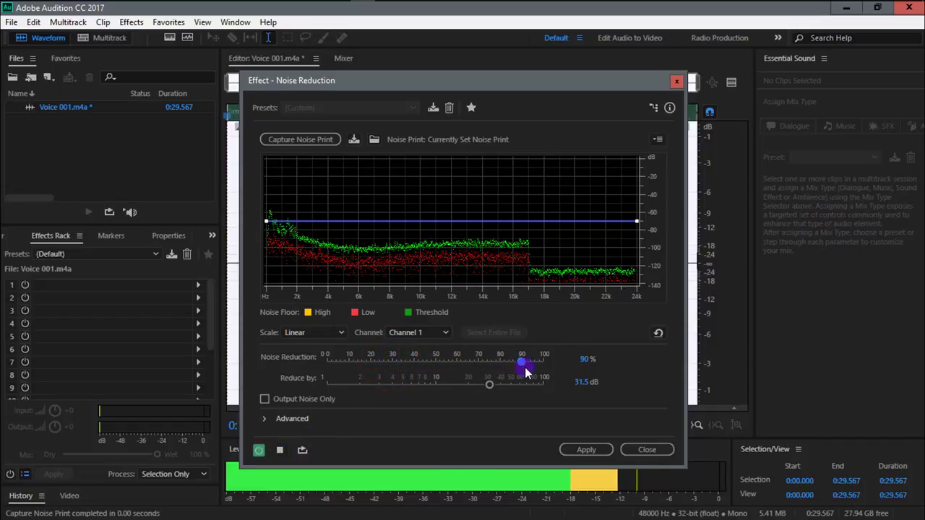
pyautogui.click(490, 384)
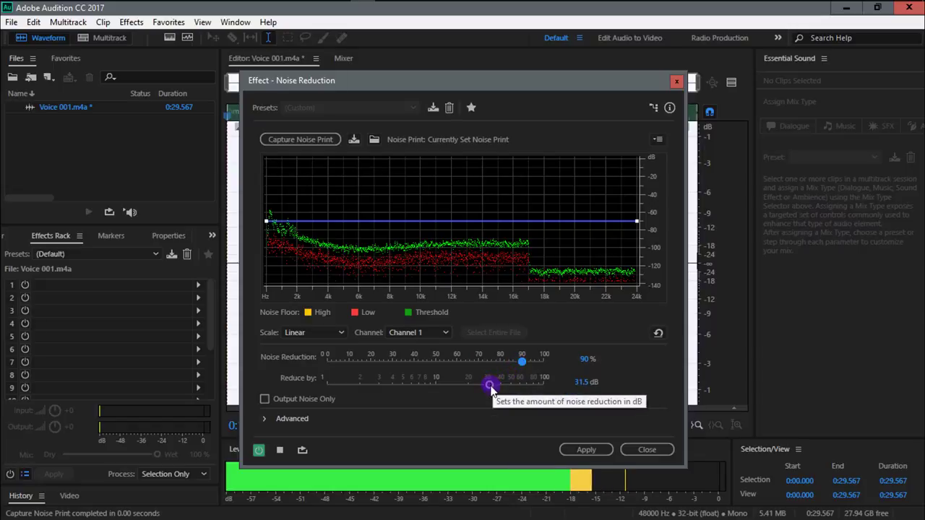
pyautogui.click(279, 450)
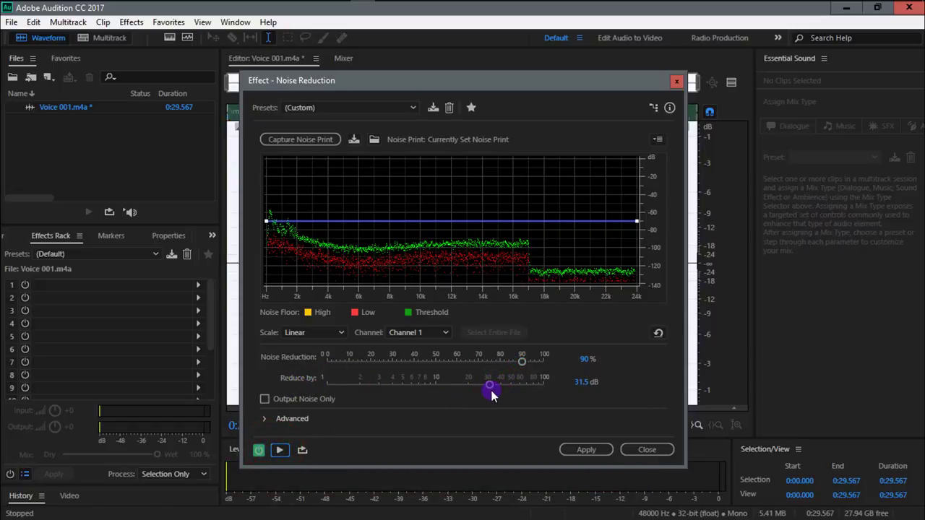
# Step: Set Reduce by to 10.5 dB, and apply the noise reduction to the whole recording after previewing it
pyautogui.moveTo(491, 389); pyautogui.dragTo(443, 392)
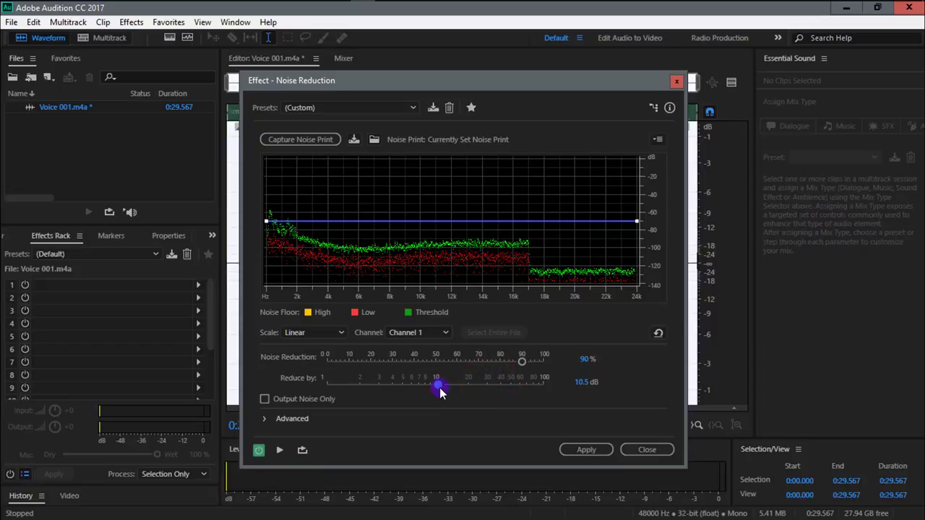
pyautogui.click(280, 450)
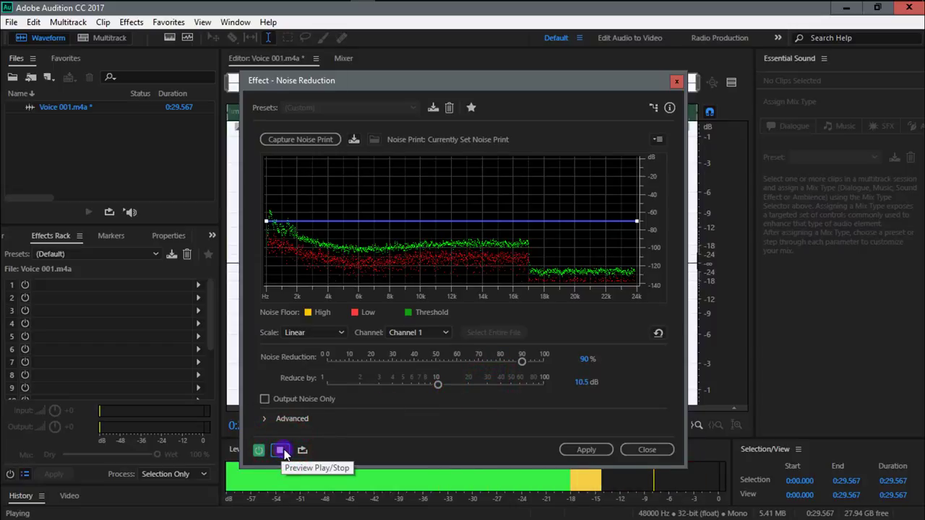
pyautogui.click(282, 450)
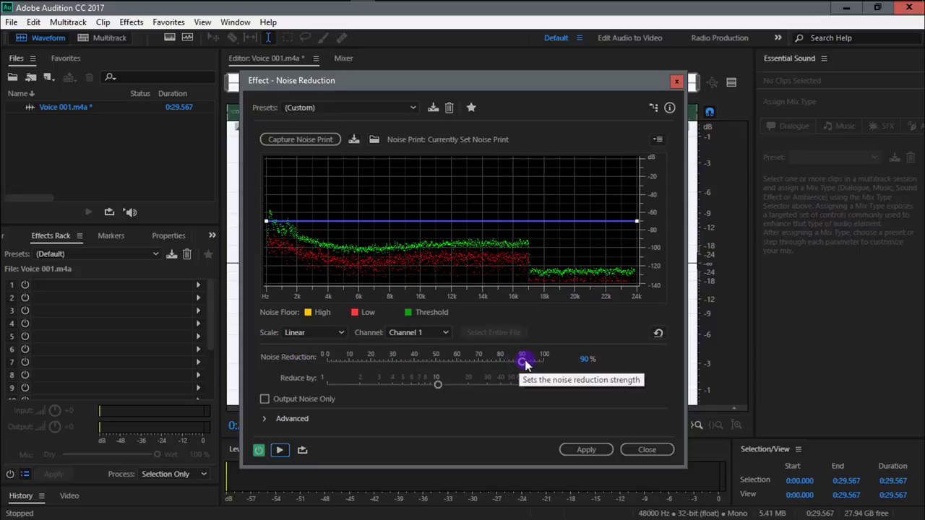
pyautogui.click(592, 450)
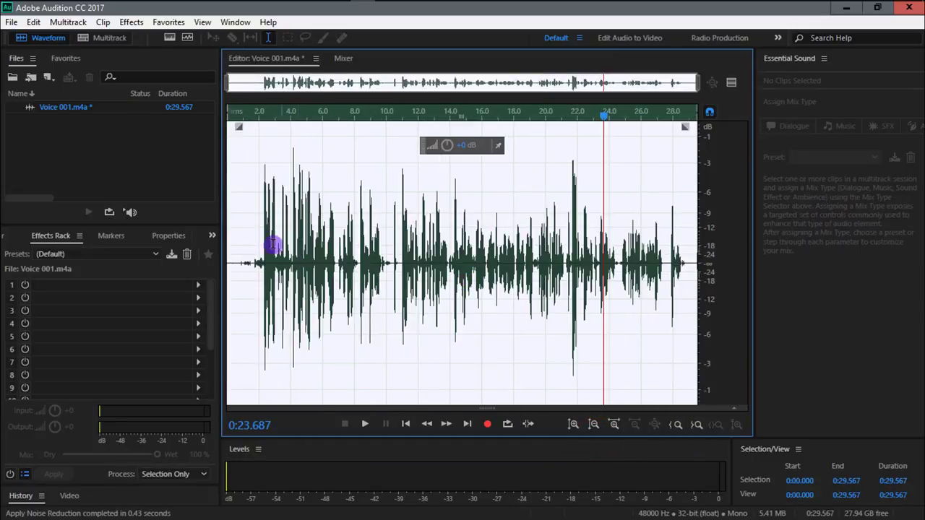
# Step: Play the noise-reduced recording from about 2 s to check the result, and stop playback
pyautogui.click(259, 239)
pyautogui.click(366, 425)
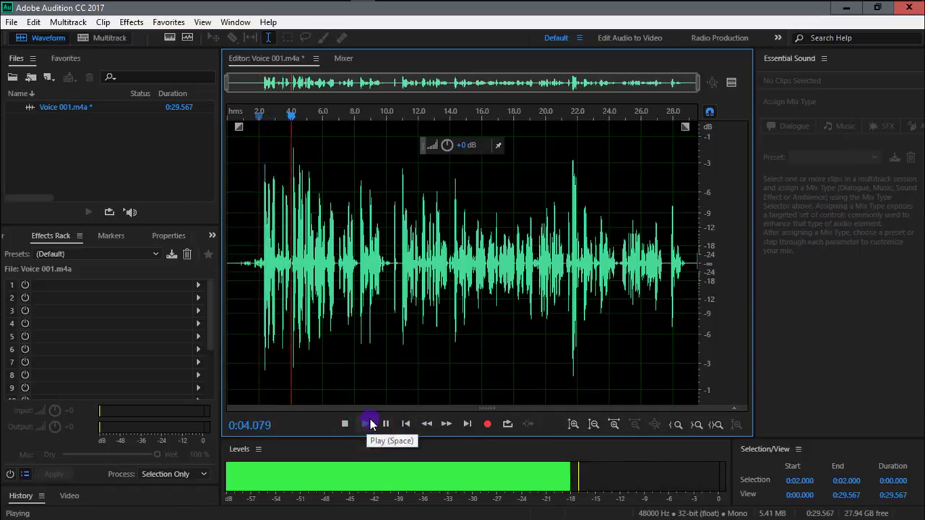
pyautogui.click(367, 425)
pyautogui.click(344, 424)
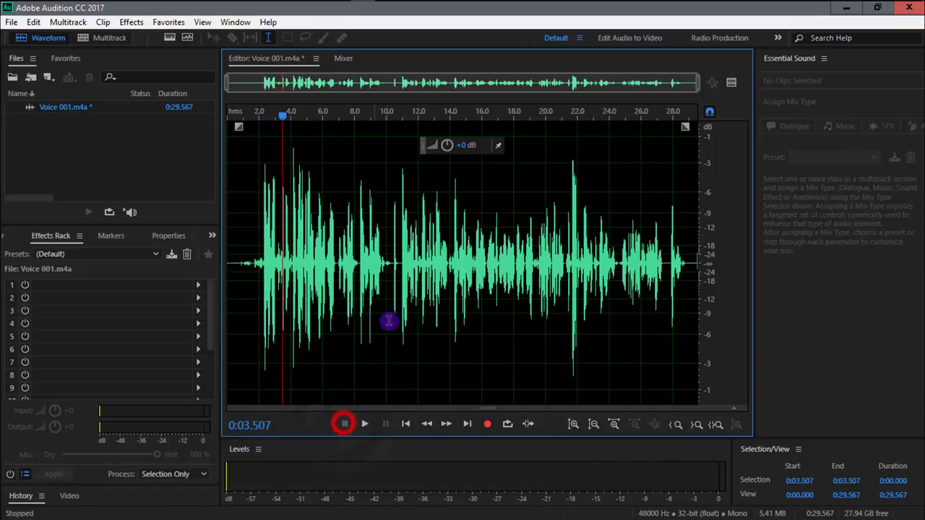
# Step: Play Voice 001 from about 9.9 s to hear the sounds between the phrases, and stop playback
pyautogui.scroll(10, 391, 318)
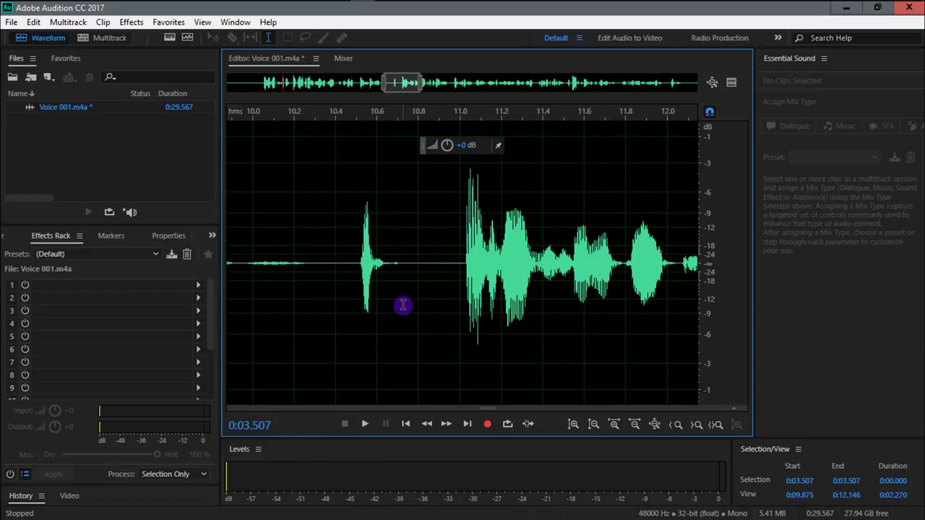
pyautogui.scroll(3, 383, 297)
pyautogui.scroll(-3, 392, 295)
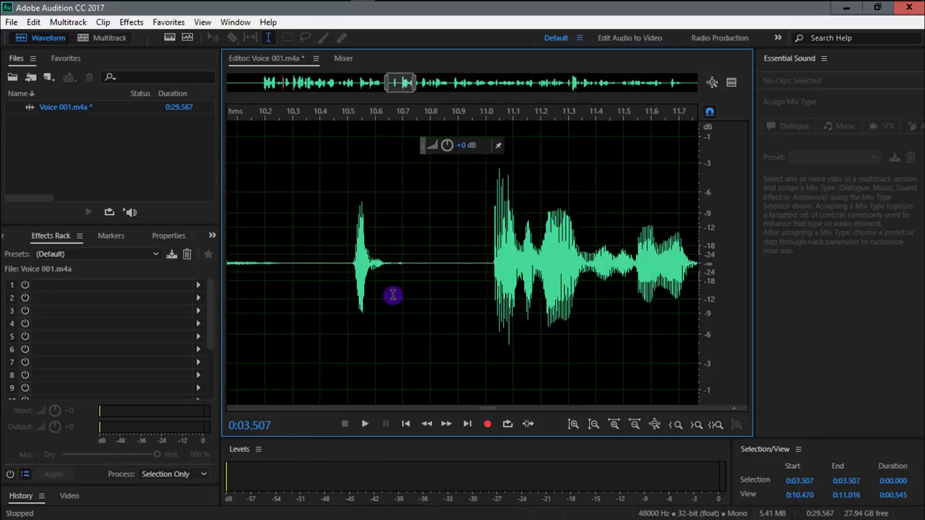
pyautogui.click(265, 262)
pyautogui.moveTo(251, 264); pyautogui.dragTo(316, 268)
pyautogui.click(276, 265)
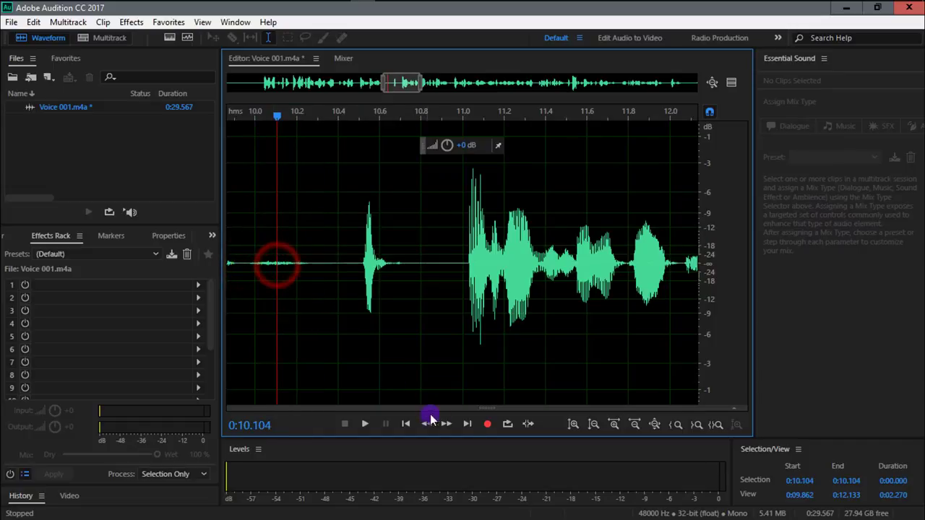
pyautogui.moveTo(396, 84); pyautogui.dragTo(374, 83)
pyautogui.click(525, 198)
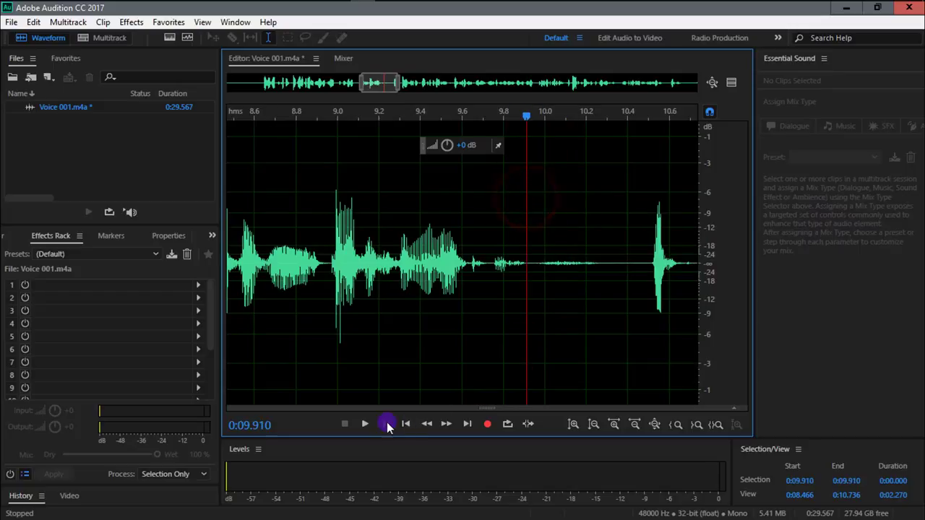
pyautogui.click(365, 425)
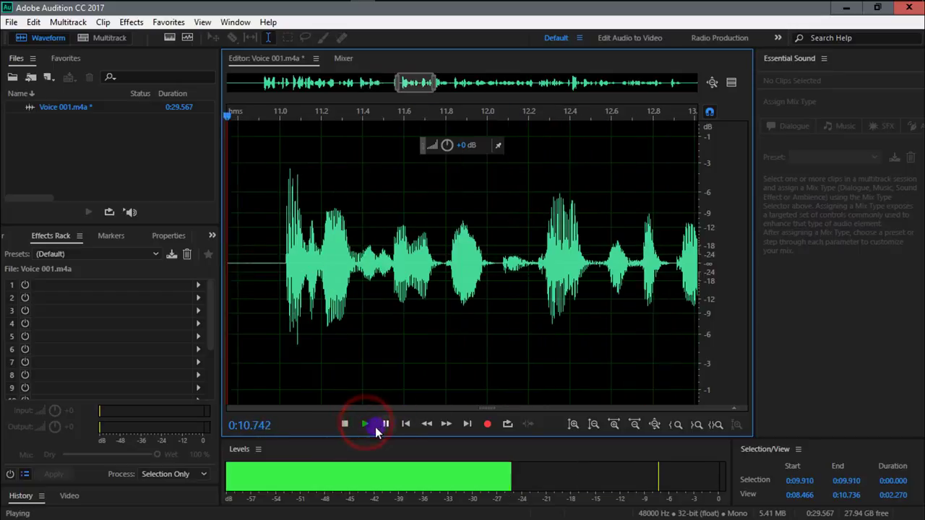
pyautogui.click(346, 424)
# Step: Examine the faint sound around 10 s in Voice 001, enlarging the amplitude scale to compare it with the neighbouring speech
pyautogui.scroll(-2, 365, 302)
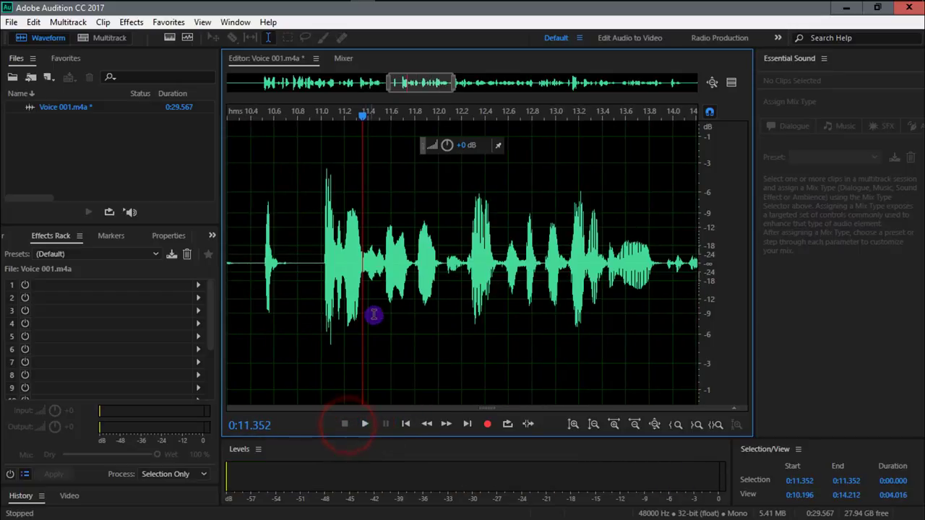
pyautogui.click(291, 259)
pyautogui.moveTo(416, 84); pyautogui.dragTo(389, 88)
pyautogui.click(409, 266)
pyautogui.scroll(3, 409, 265)
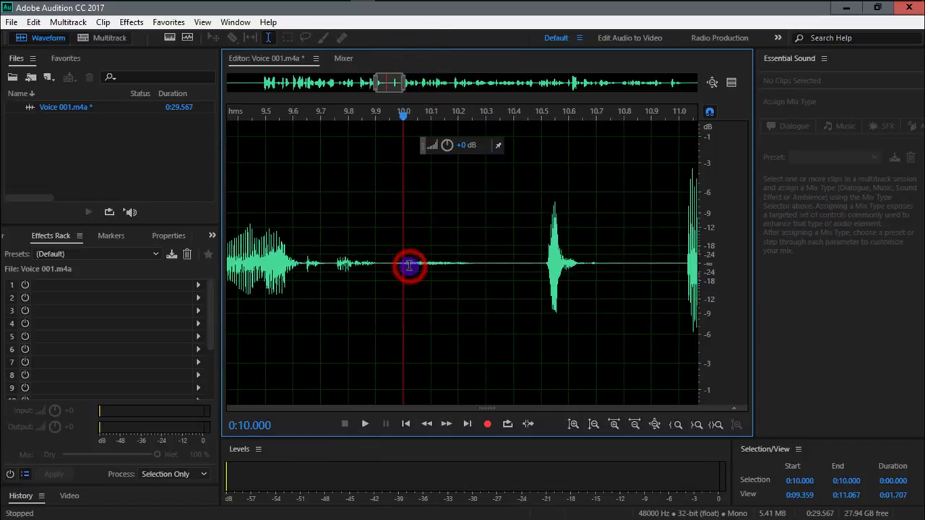
pyautogui.scroll(3, 409, 266)
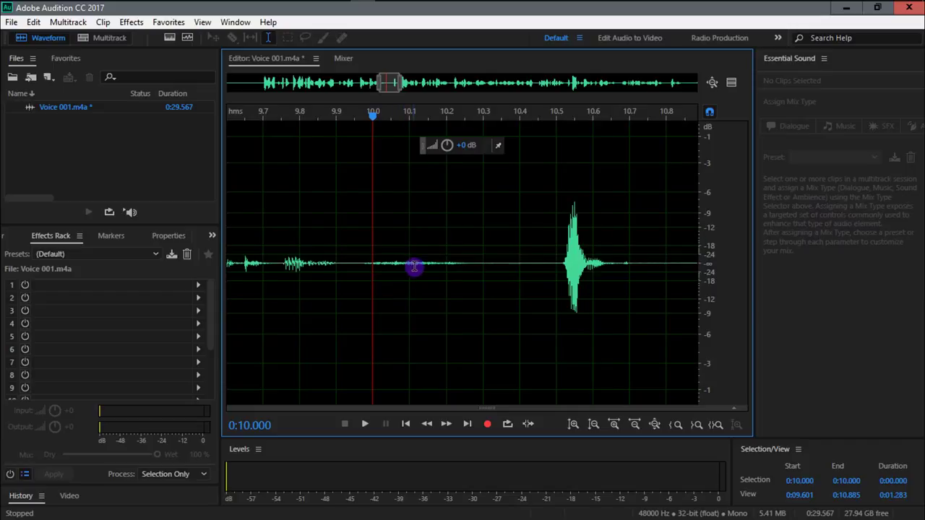
pyautogui.scroll(-3, 414, 266)
pyautogui.scroll(-3, 417, 269)
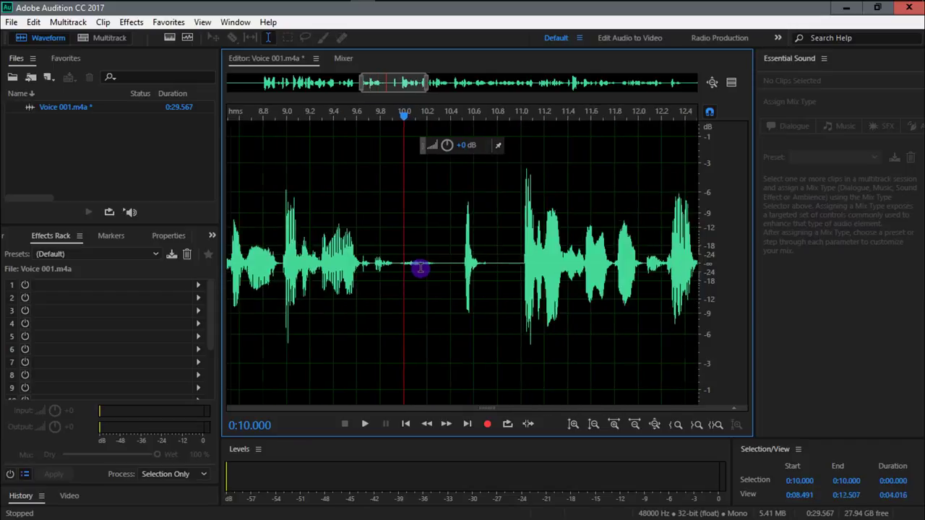
pyautogui.scroll(4, 417, 277)
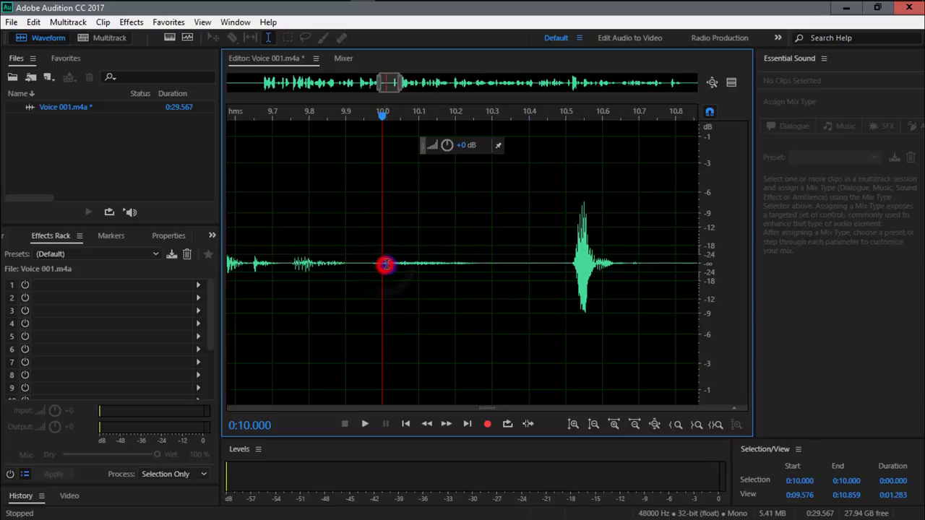
pyautogui.click(573, 424)
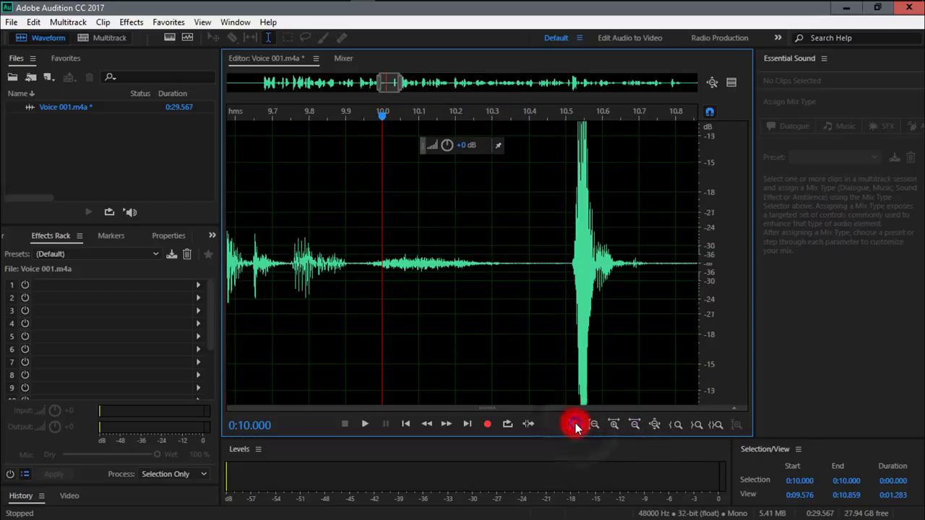
pyautogui.click(366, 264)
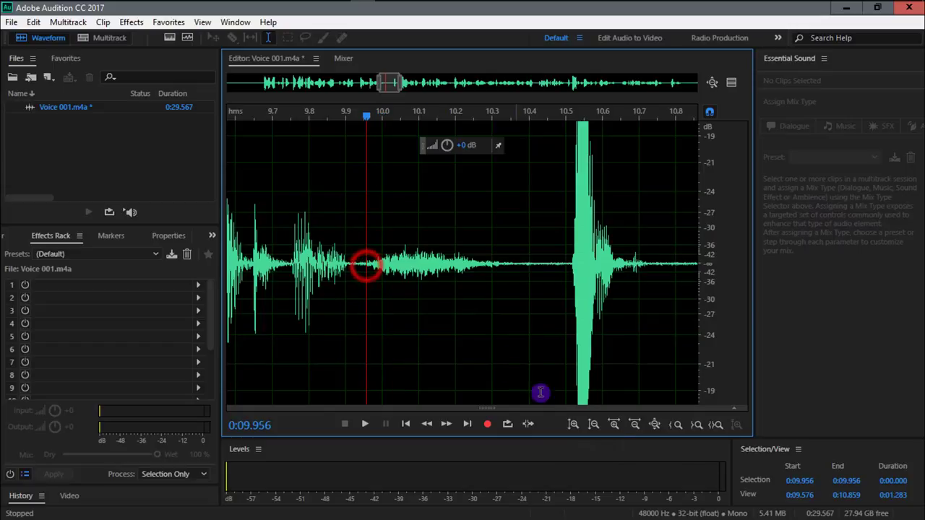
pyautogui.click(594, 424)
pyautogui.click(594, 424)
# Step: Select the stretch of Voice 001 from 9.900 s to 10.500 s and silence it
pyautogui.moveTo(346, 263); pyautogui.dragTo(564, 277)
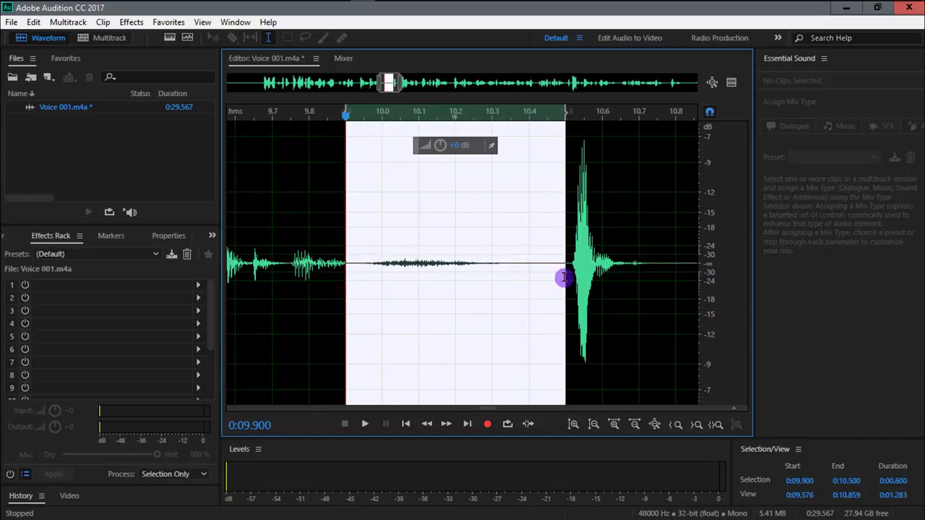
pyautogui.rightClick(454, 219)
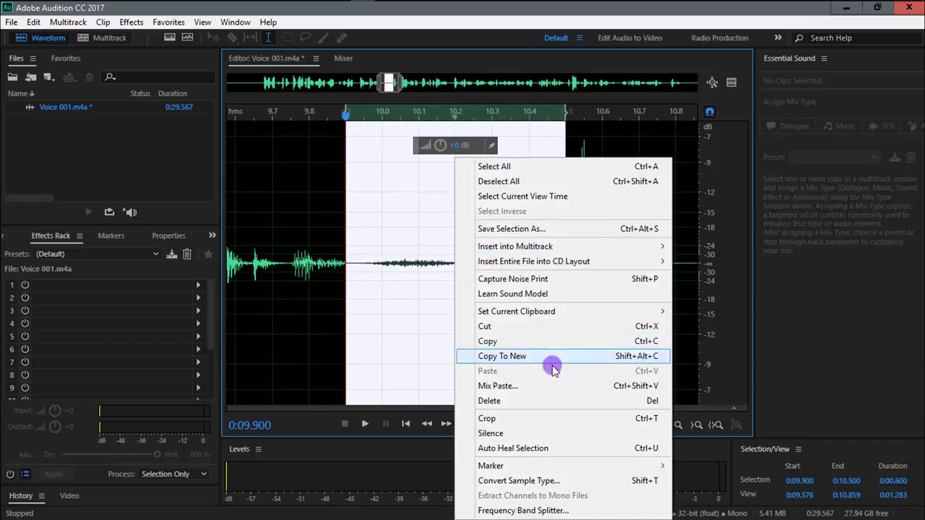
pyautogui.rightClick(404, 174)
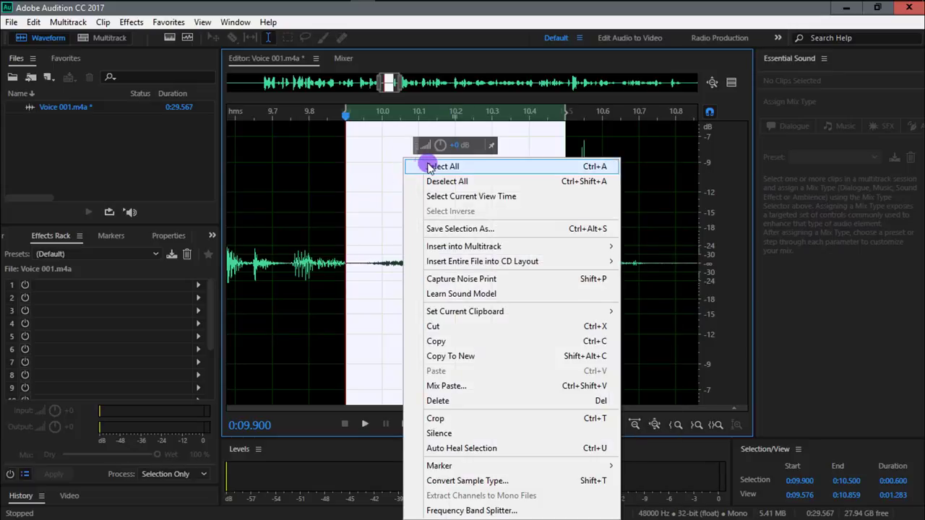
pyautogui.click(447, 434)
pyautogui.click(431, 261)
pyautogui.scroll(-5, 465, 285)
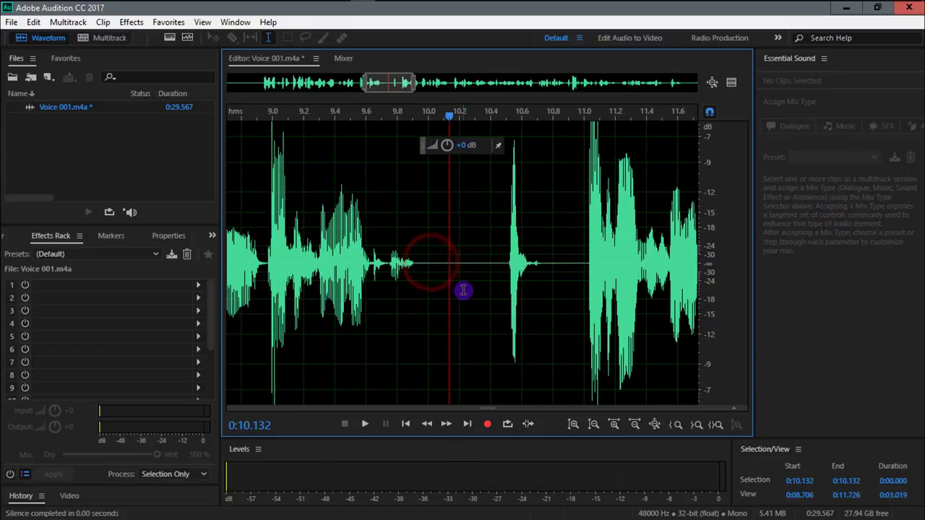
pyautogui.scroll(-3, 466, 282)
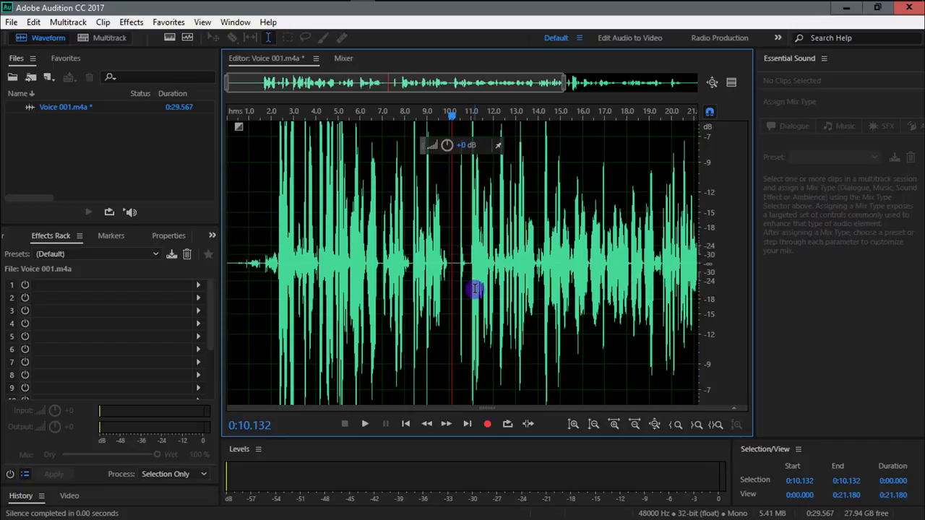
# Step: Select the pause from about 10.66 s to 11.00 s, after the short peak, and silence it
pyautogui.scroll(8, 477, 288)
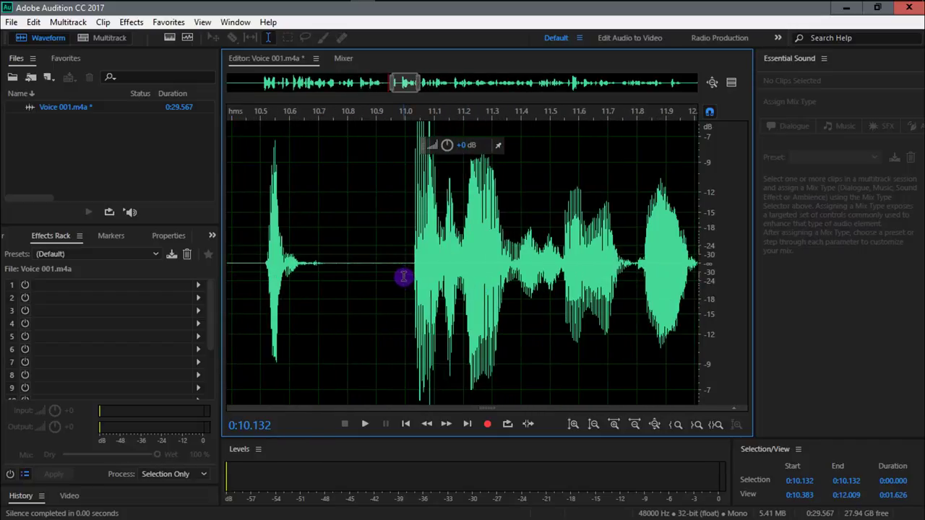
pyautogui.moveTo(309, 264); pyautogui.dragTo(404, 273)
pyautogui.rightClick(385, 271)
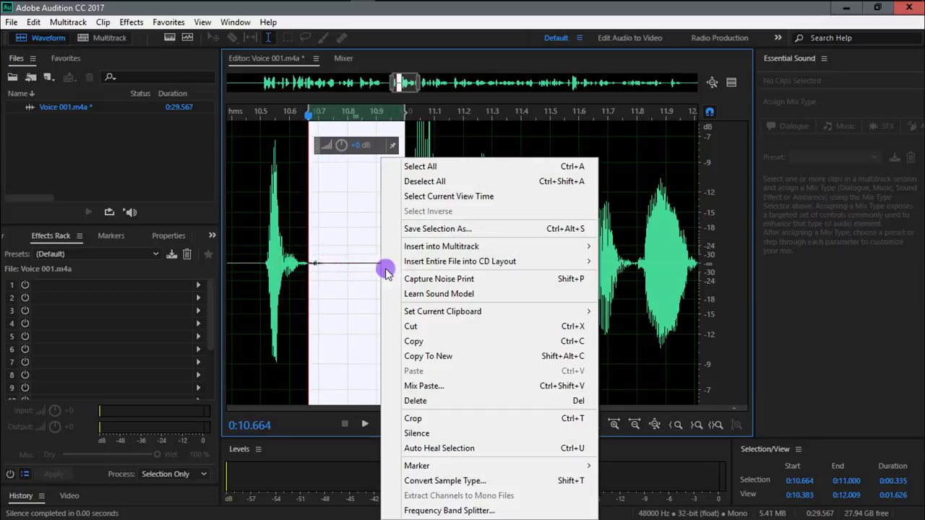
pyautogui.click(429, 433)
pyautogui.click(335, 255)
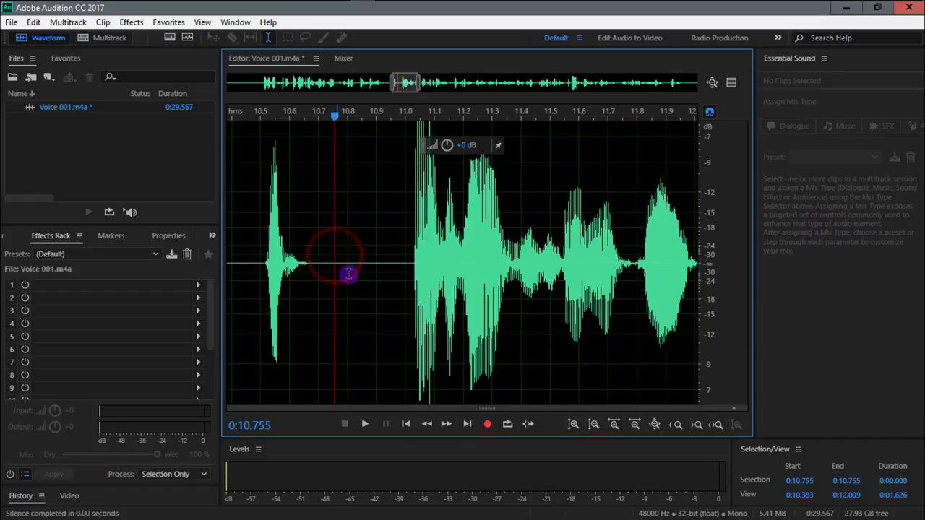
# Step: Select the pause between 6.800 s and 7.050 s and silence it
pyautogui.scroll(5, 633, 284)
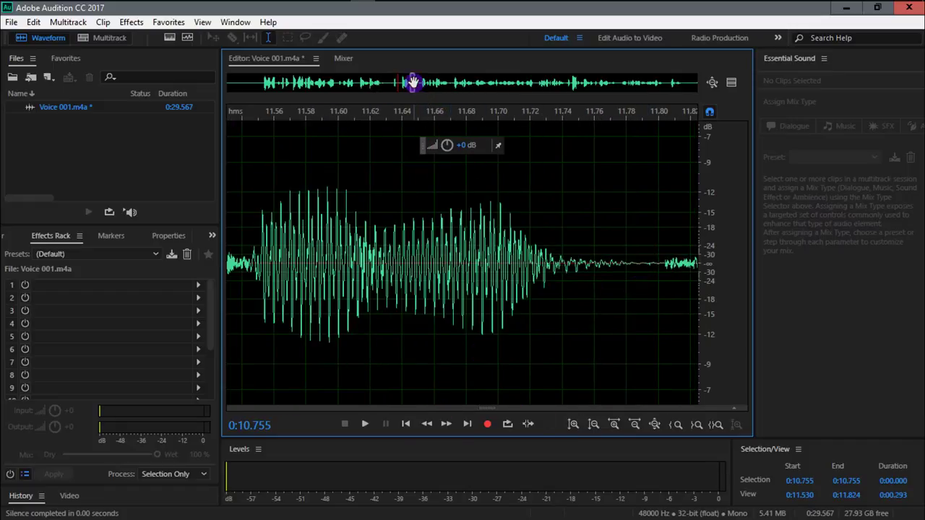
pyautogui.scroll(-9, 622, 267)
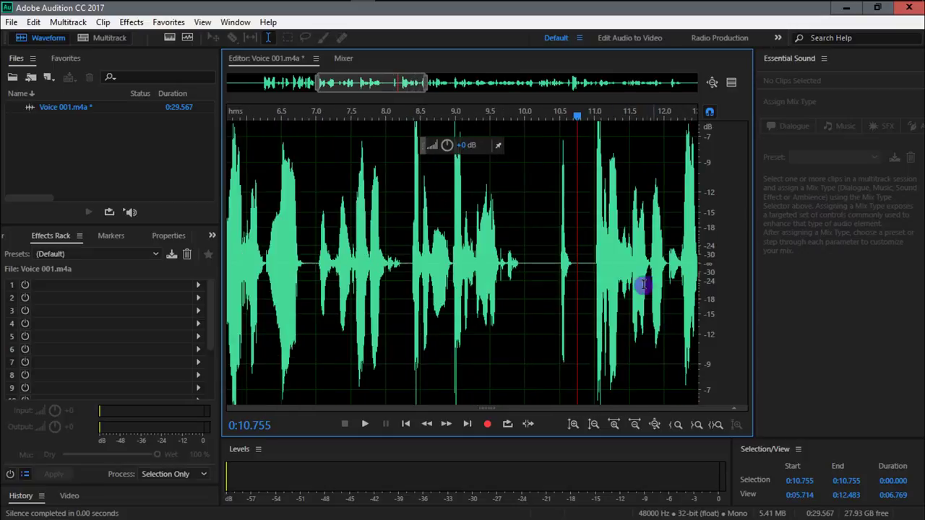
pyautogui.click(305, 262)
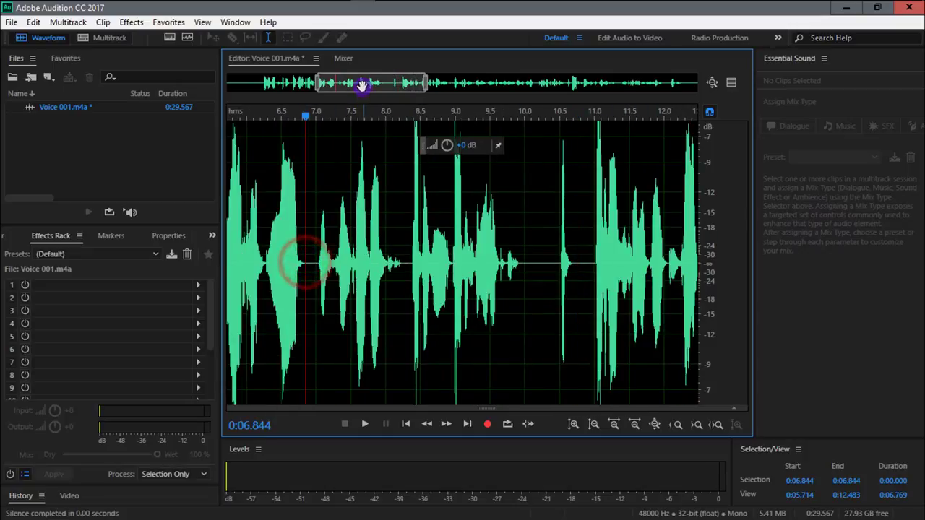
pyautogui.moveTo(359, 85); pyautogui.dragTo(347, 86)
pyautogui.scroll(8, 411, 289)
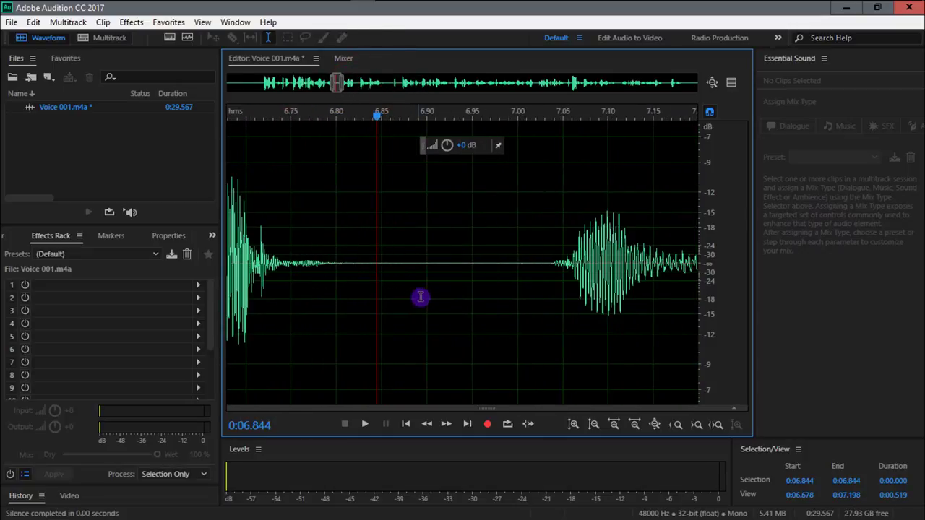
pyautogui.moveTo(563, 262); pyautogui.dragTo(336, 263)
pyautogui.rightClick(390, 258)
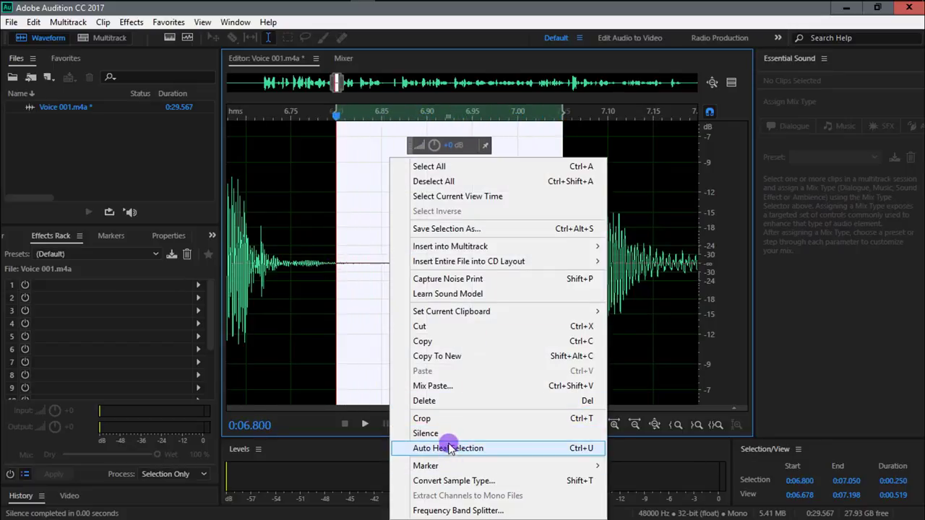
pyautogui.click(448, 433)
pyautogui.click(411, 260)
# Step: Show the full length of Voice 001 and restore the waveform's default amplitude scale
pyautogui.scroll(-7, 446, 274)
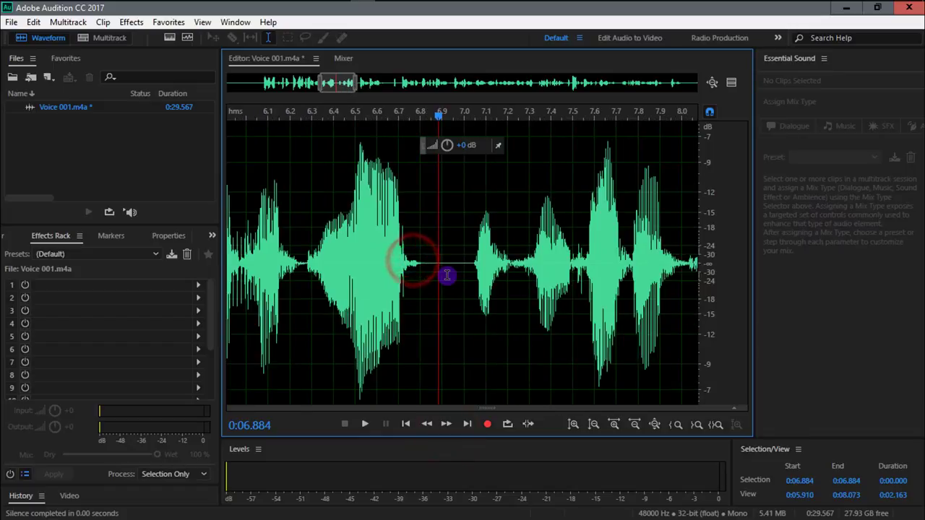
pyautogui.scroll(-4, 447, 274)
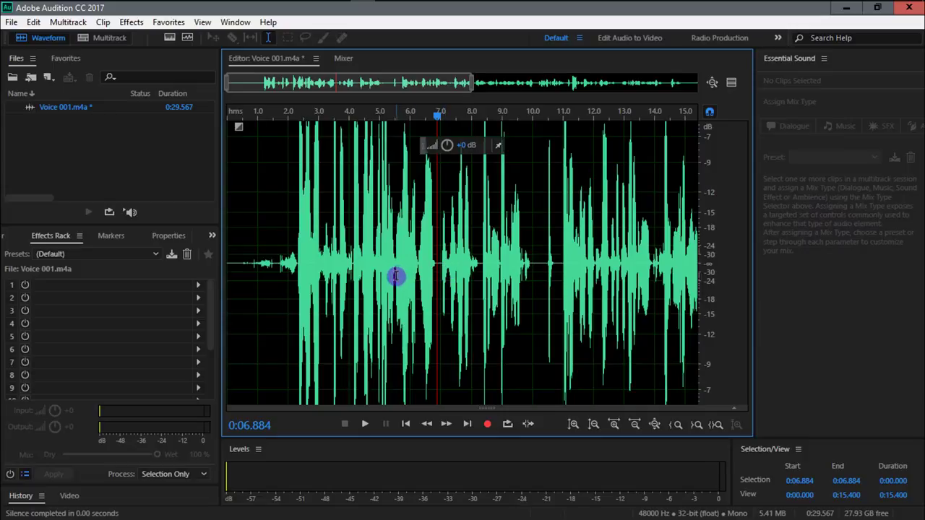
pyautogui.scroll(-3, 397, 278)
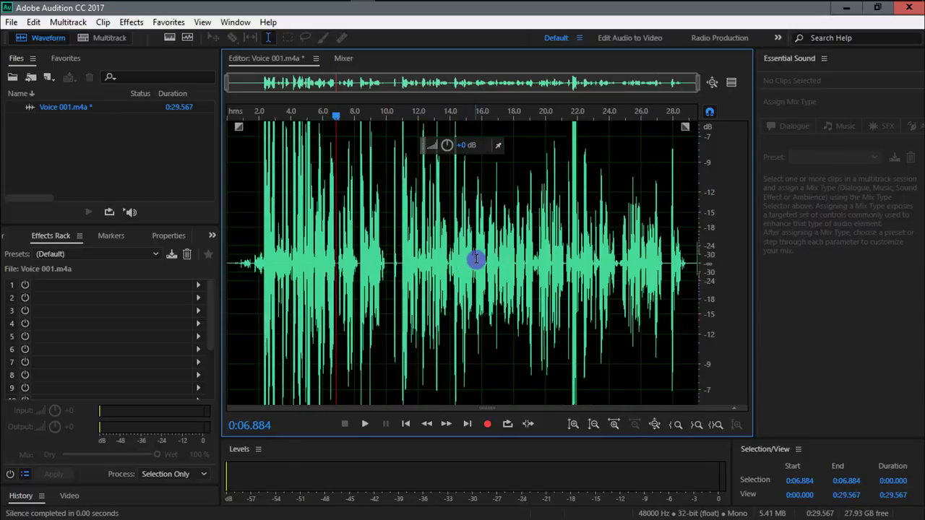
pyautogui.scroll(-2, 397, 212)
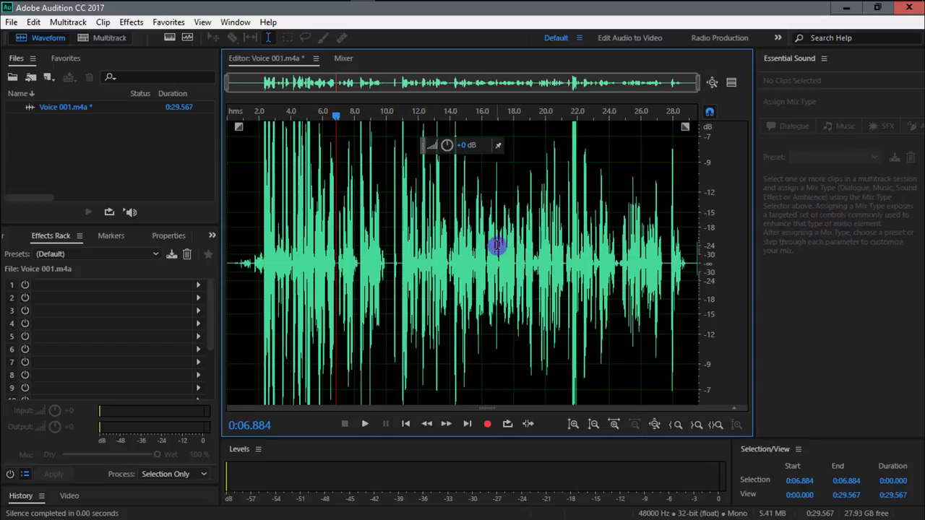
pyautogui.click(593, 425)
pyautogui.click(573, 425)
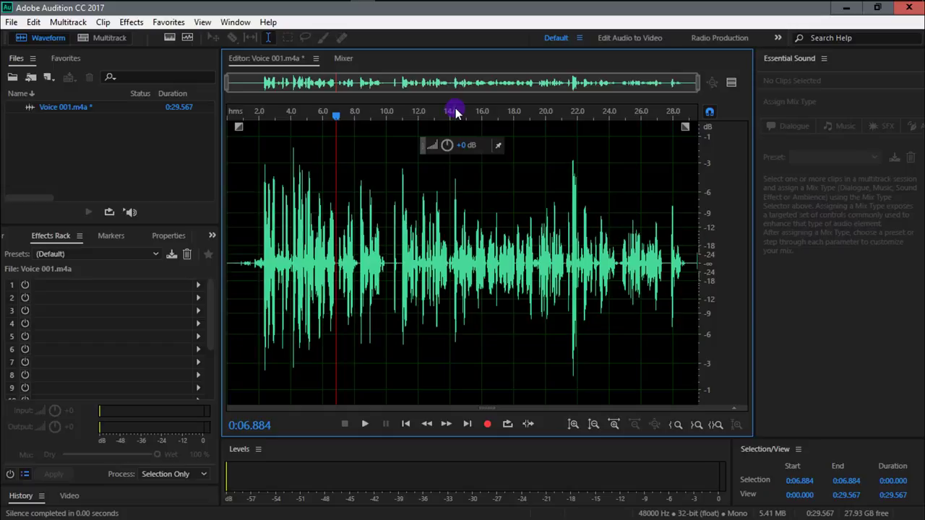
# Step: Place the playhead at the start of the recording to check the audio, and move it to about 11.4 s
pyautogui.click(271, 221)
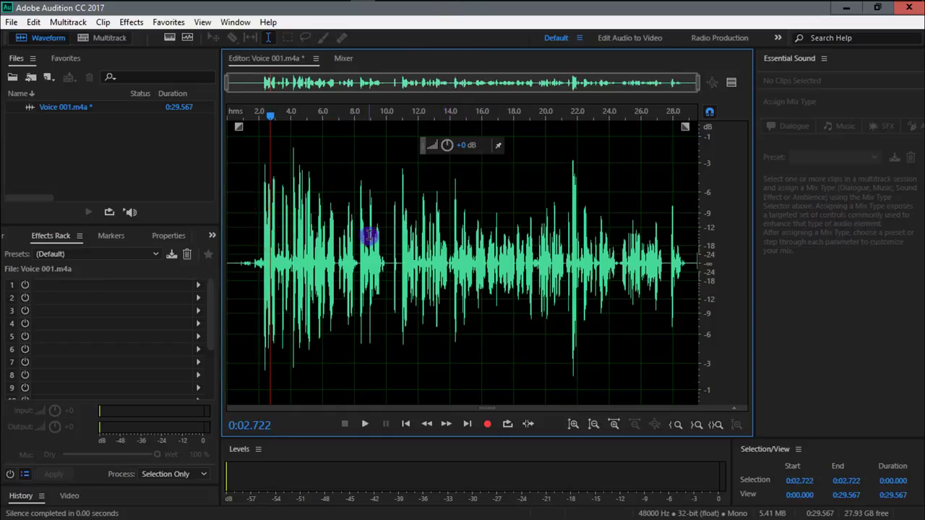
pyautogui.click(231, 195)
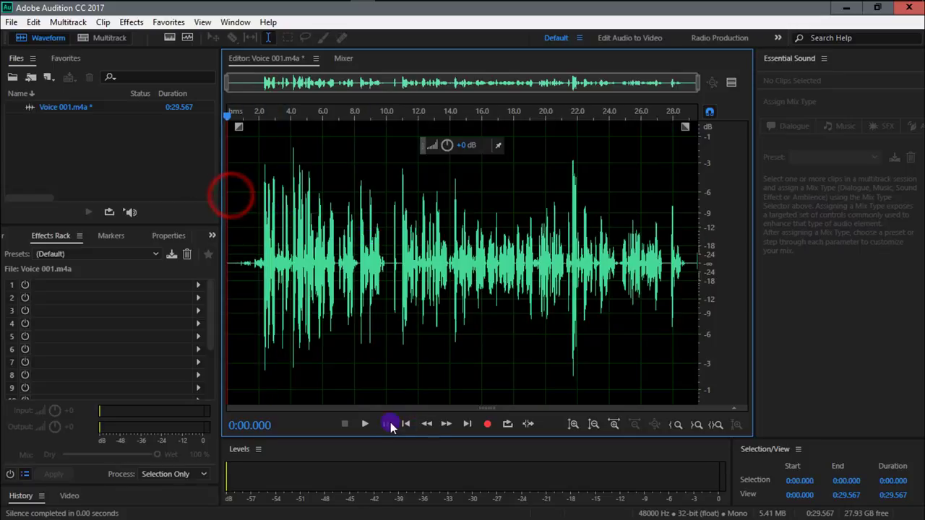
pyautogui.click(409, 265)
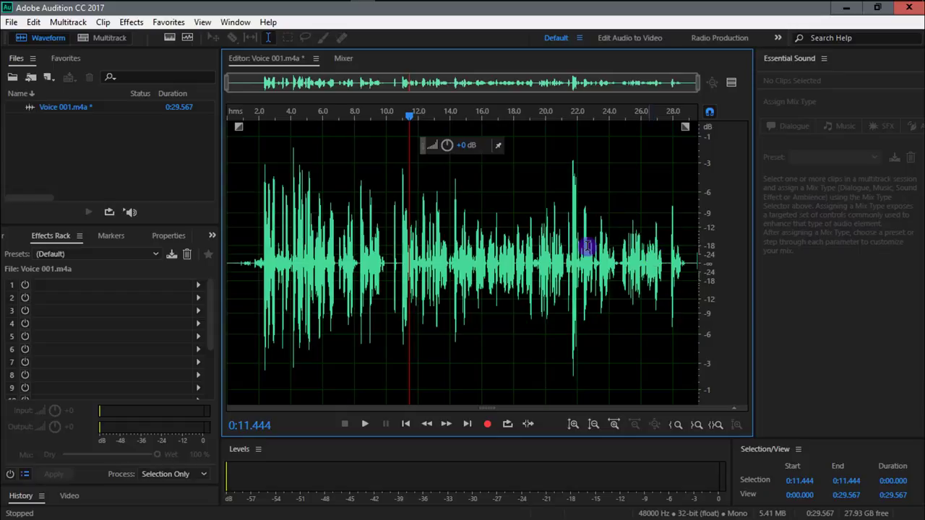
# Step: Normalize the whole recording to -0.1 dB
pyautogui.click(132, 22)
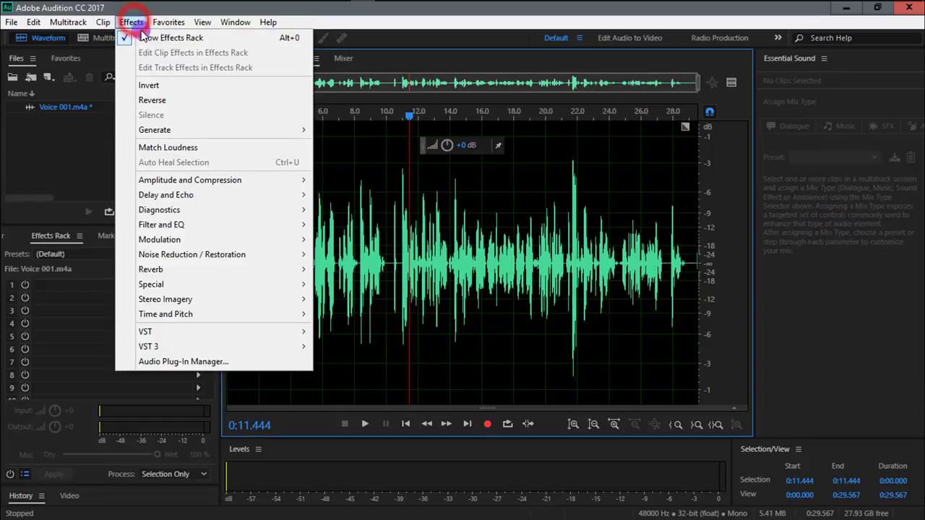
pyautogui.moveTo(181, 180)
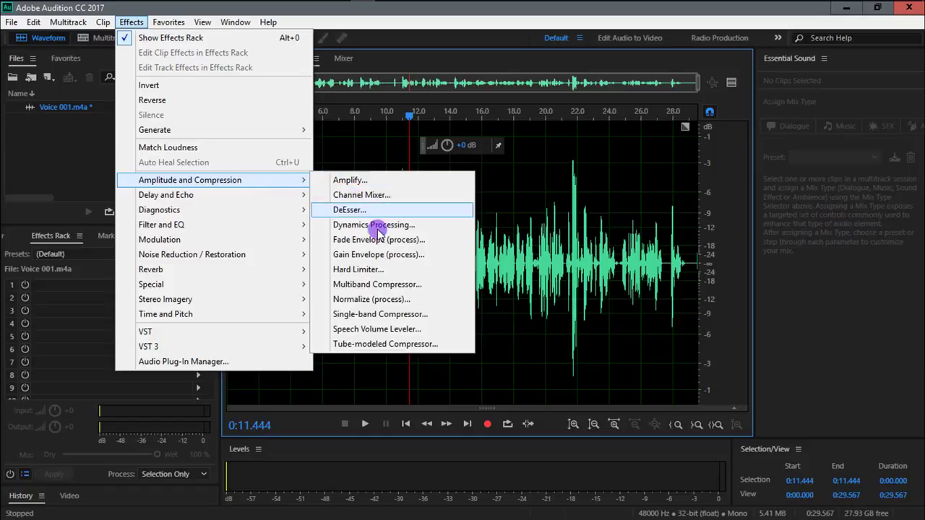
pyautogui.click(372, 300)
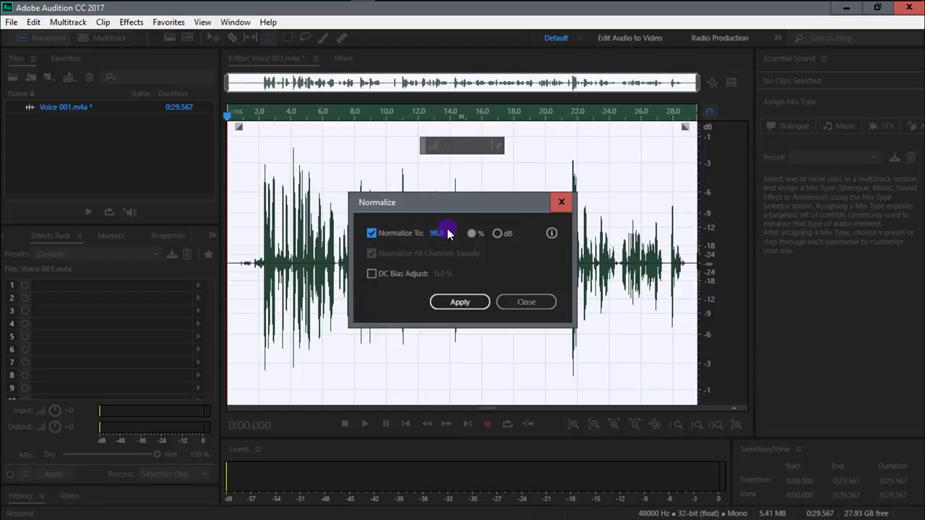
pyautogui.click(498, 234)
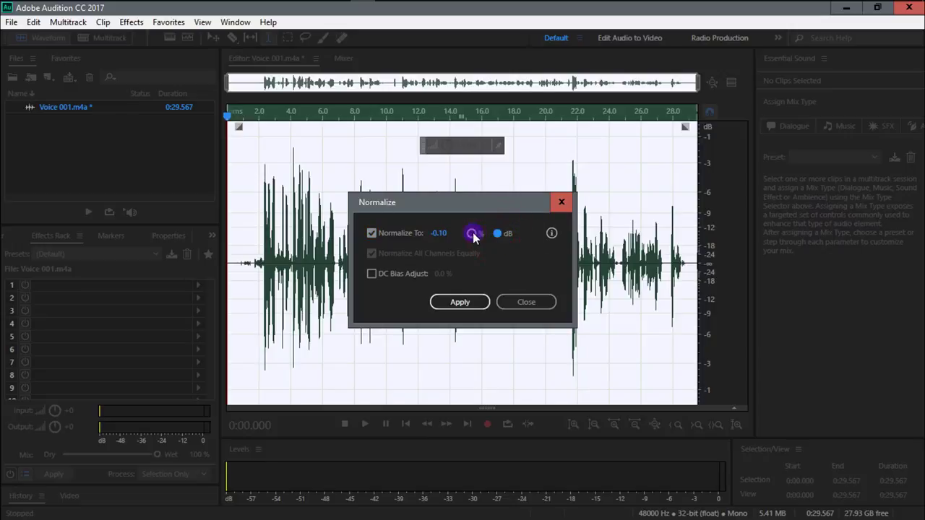
pyautogui.click(438, 235)
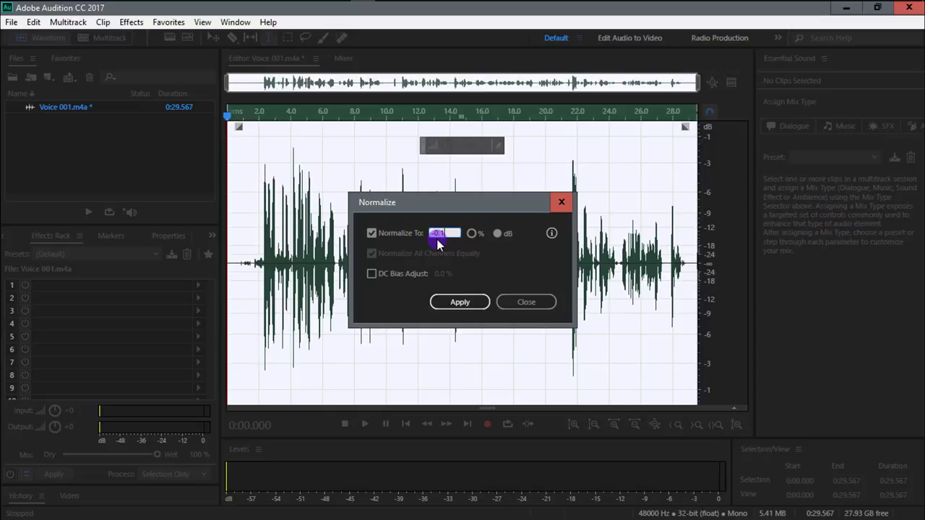
pyautogui.click(452, 302)
# Step: Play the normalized recording from the 8.0 s mark to check its loudness, and stop playback
pyautogui.click(355, 253)
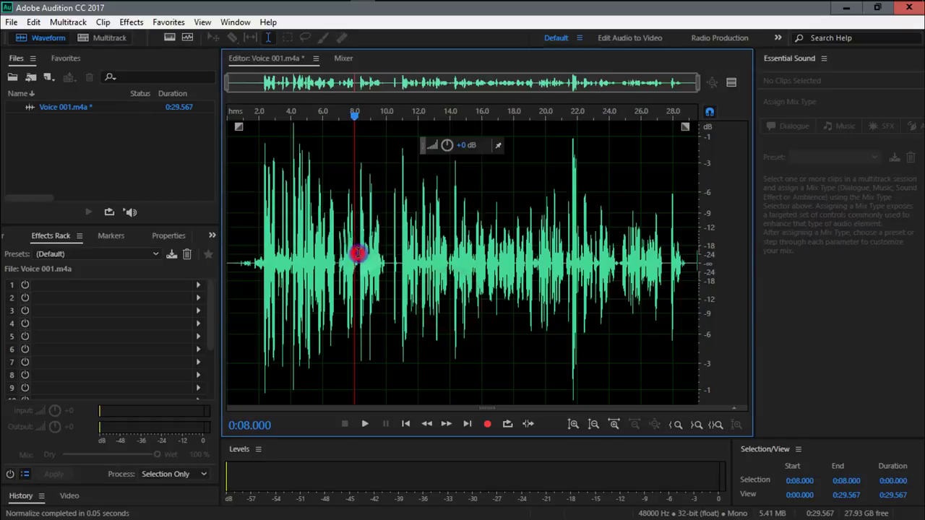
pyautogui.scroll(3, 361, 258)
pyautogui.click(365, 426)
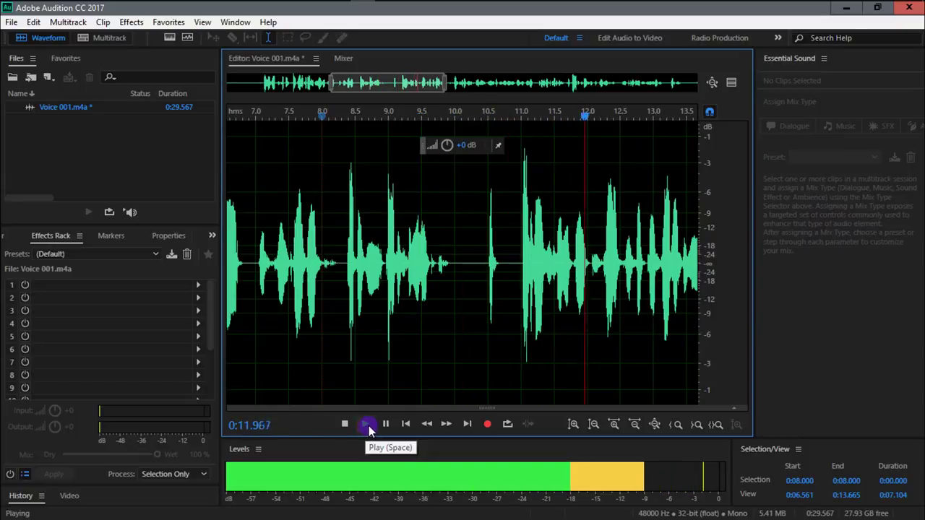
pyautogui.click(347, 424)
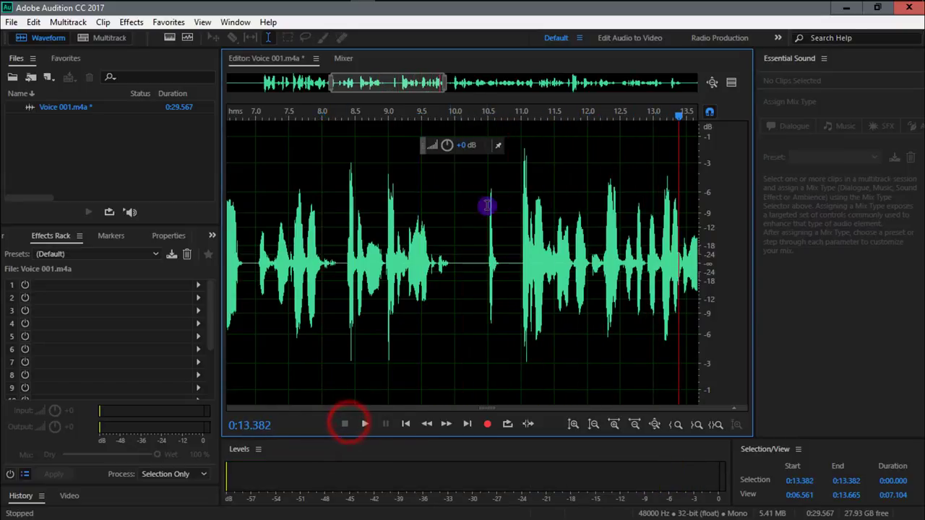
pyautogui.scroll(-3, 487, 206)
pyautogui.scroll(-1, 512, 228)
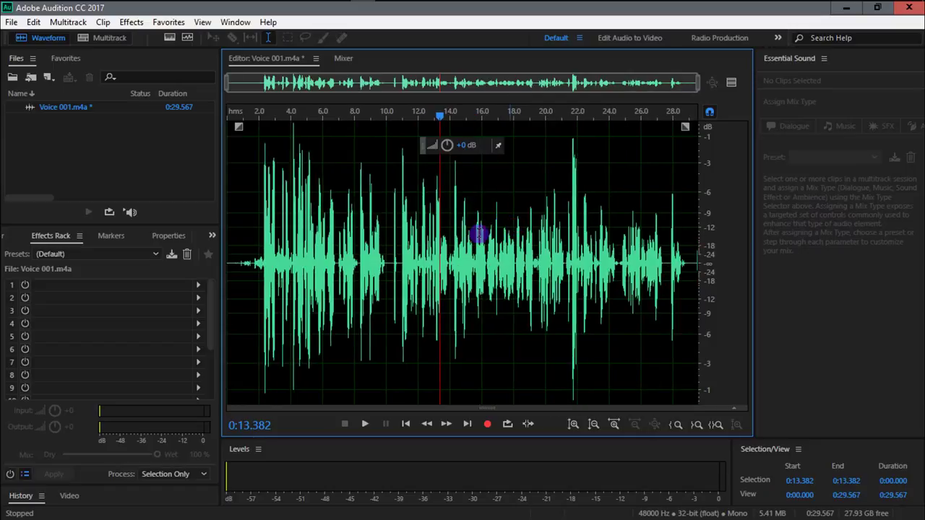
pyautogui.scroll(2, 445, 244)
pyautogui.scroll(-2, 454, 248)
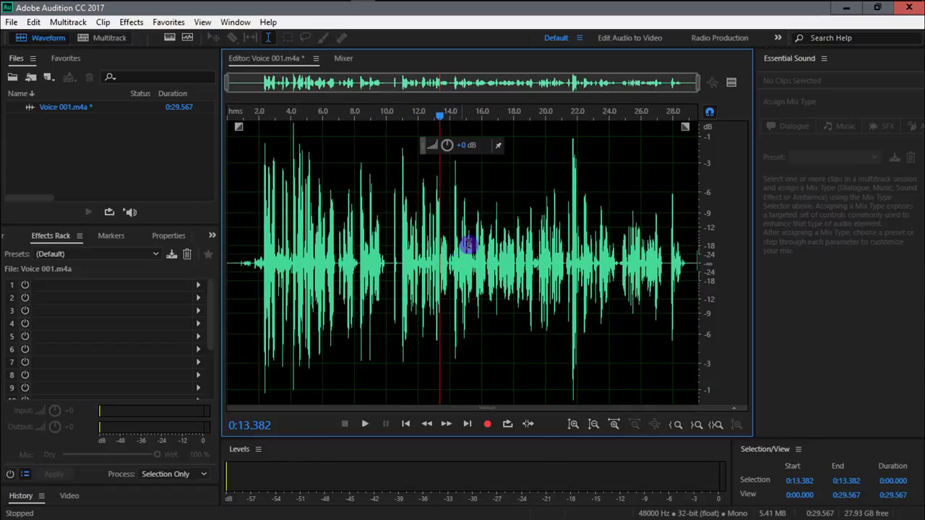
pyautogui.moveTo(678, 262); pyautogui.dragTo(468, 258)
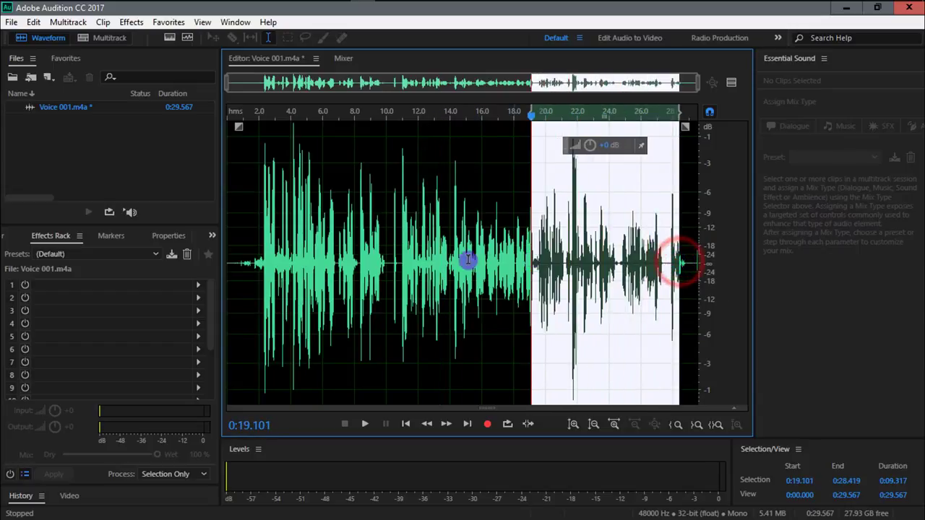
pyautogui.click(462, 262)
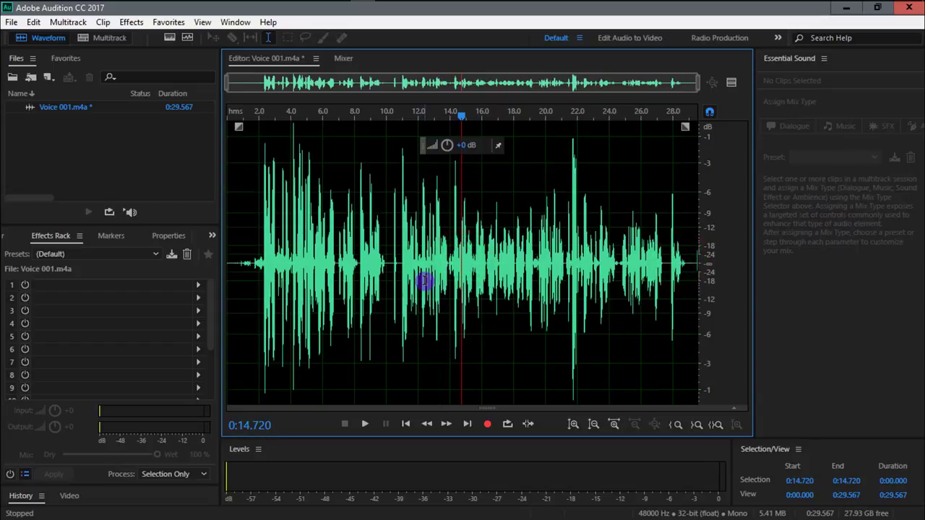
# Step: Amplify the peak between 4.000 s and 4.637 s with the floating gain control, and clear the selection
pyautogui.moveTo(301, 238); pyautogui.dragTo(286, 238)
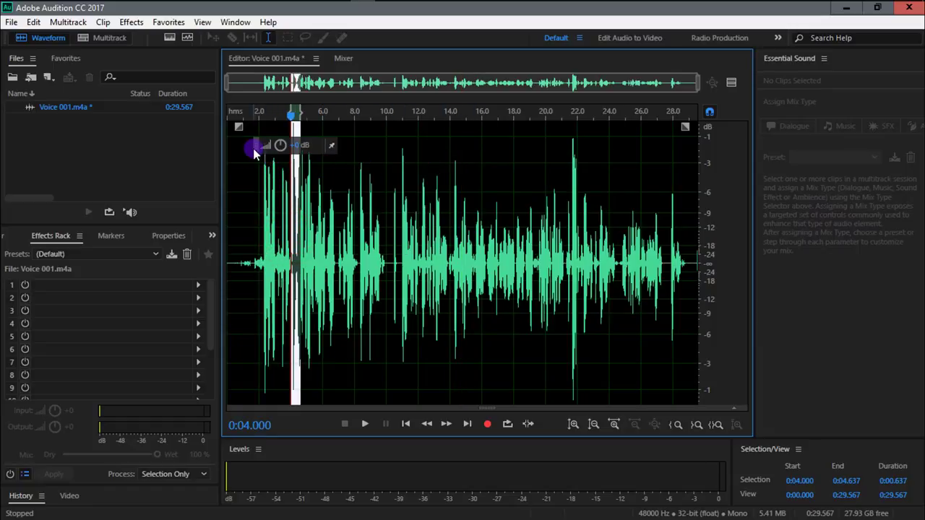
pyautogui.moveTo(257, 146); pyautogui.dragTo(500, 162)
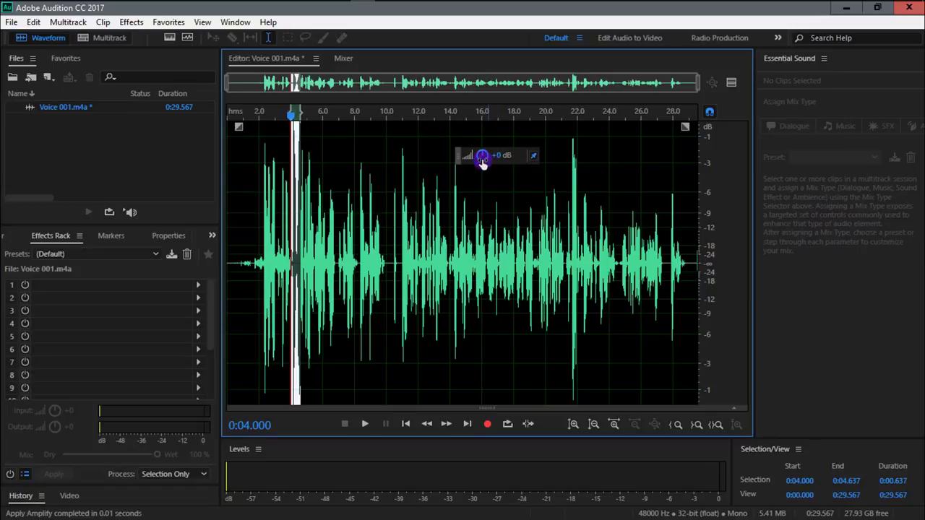
pyautogui.click(315, 258)
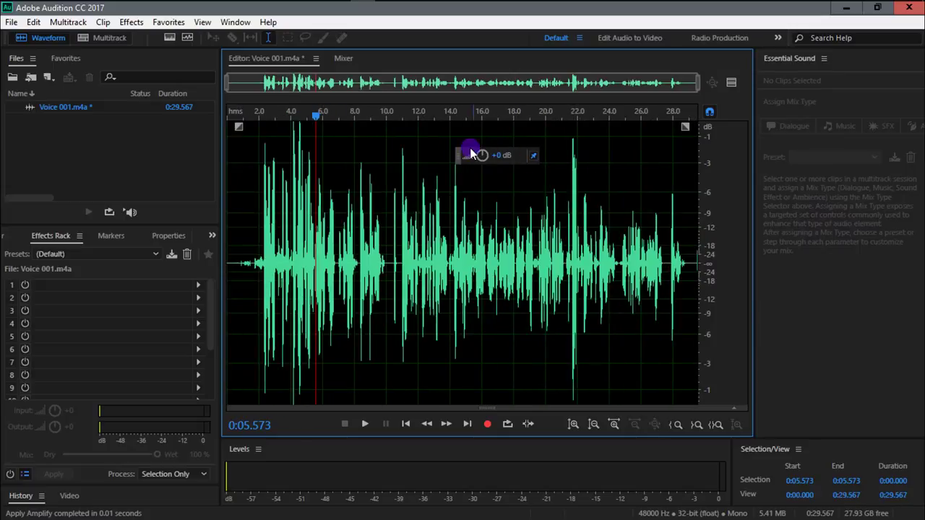
# Step: Raise the gain of the whole recording twice, expanding the visible amplitude range to fit the louder peaks
pyautogui.moveTo(482, 154)
pyautogui.mouseDown()
pyautogui.moveTo(470, 151)
pyautogui.moveTo(495, 157)
pyautogui.moveTo(471, 155)
pyautogui.mouseUp()
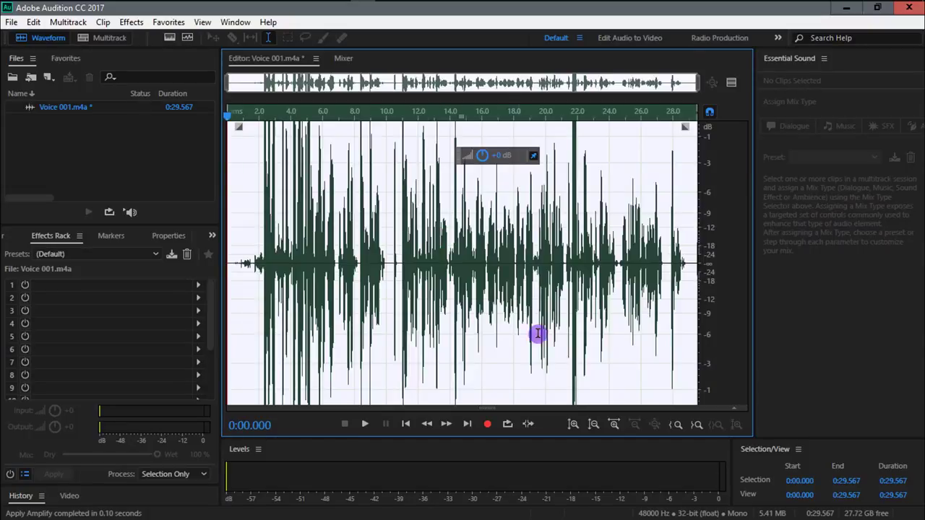
pyautogui.click(595, 424)
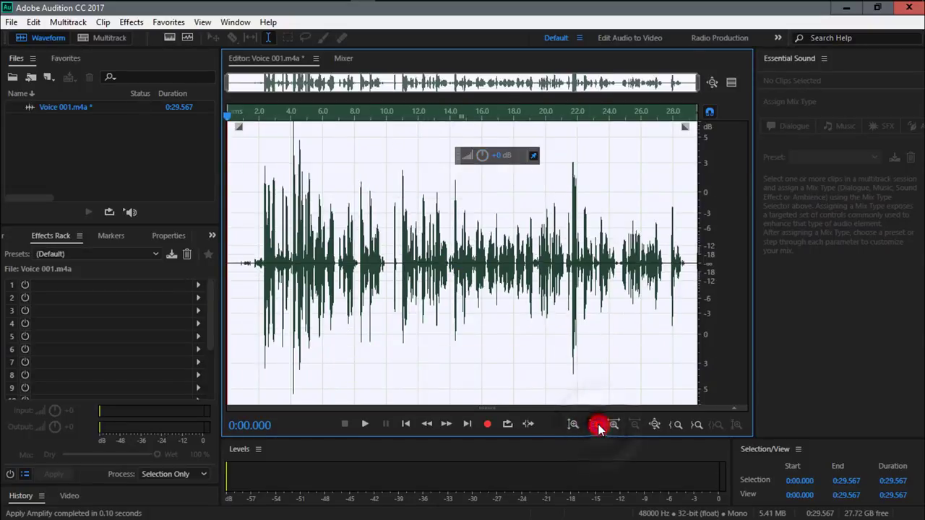
pyautogui.click(573, 424)
pyautogui.click(573, 424)
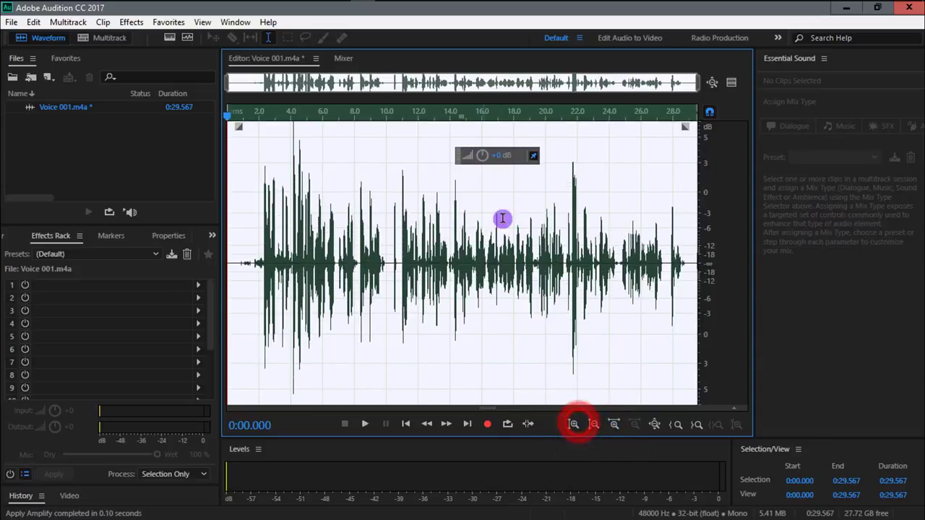
pyautogui.moveTo(485, 155); pyautogui.dragTo(483, 156)
# Step: Play the amplified recording from about 6.6 s to listen for distortion, and stop playback
pyautogui.click(332, 256)
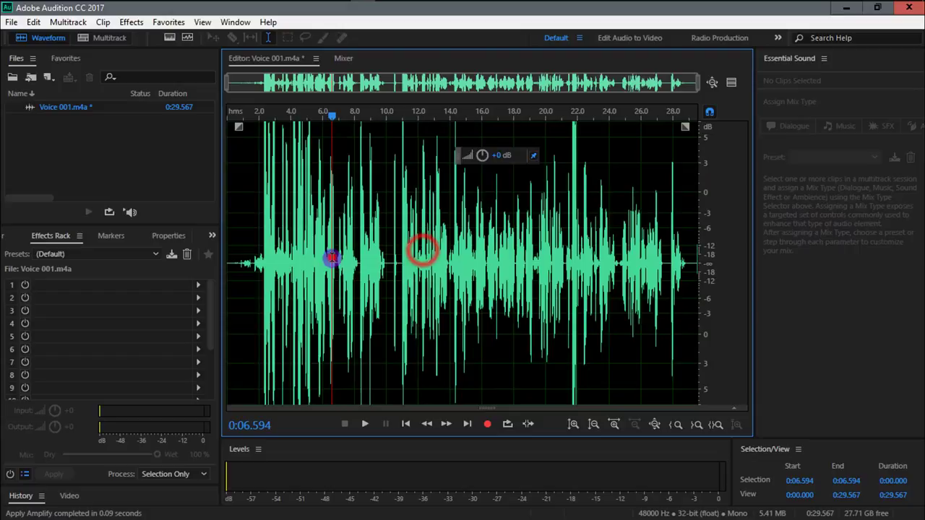
pyautogui.click(365, 424)
pyautogui.click(368, 424)
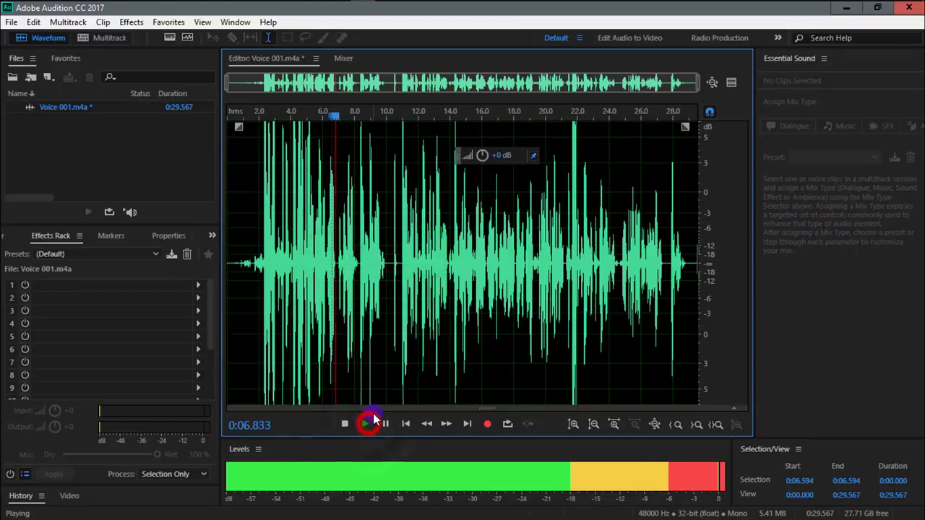
pyautogui.click(347, 424)
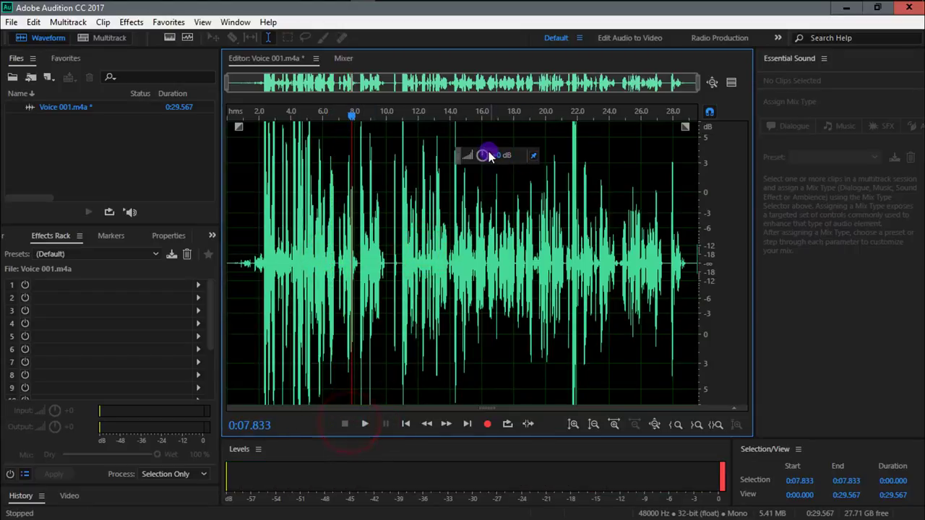
# Step: Lower the gain of the whole recording and play it from the start to check the level
pyautogui.moveTo(482, 154); pyautogui.dragTo(482, 151)
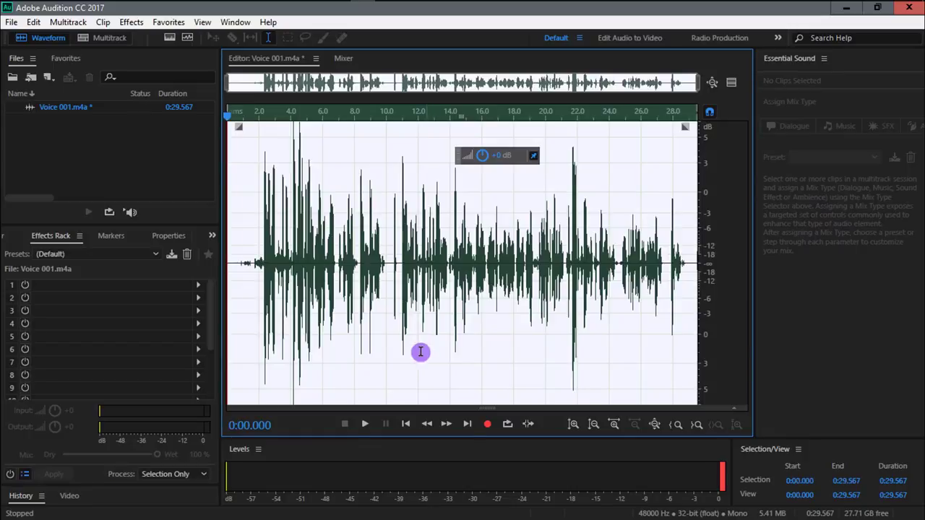
pyautogui.click(365, 425)
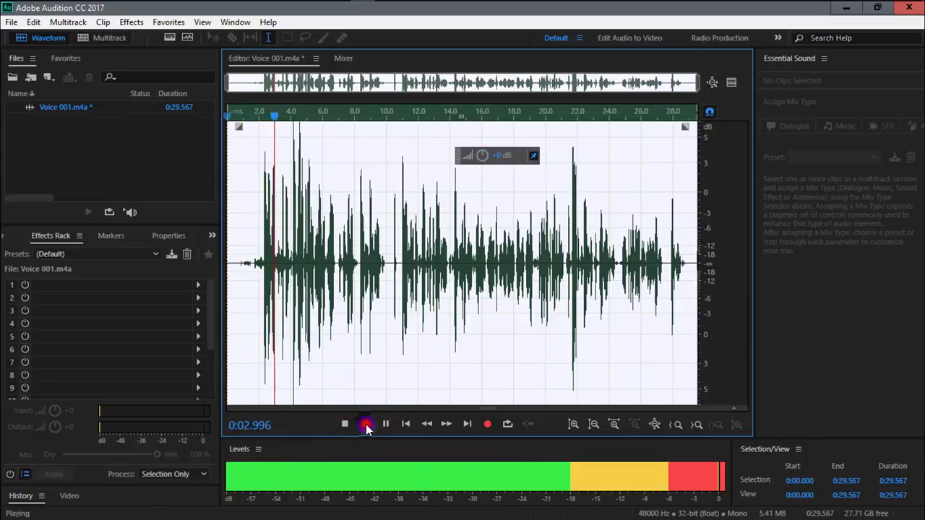
pyautogui.click(366, 424)
pyautogui.click(346, 424)
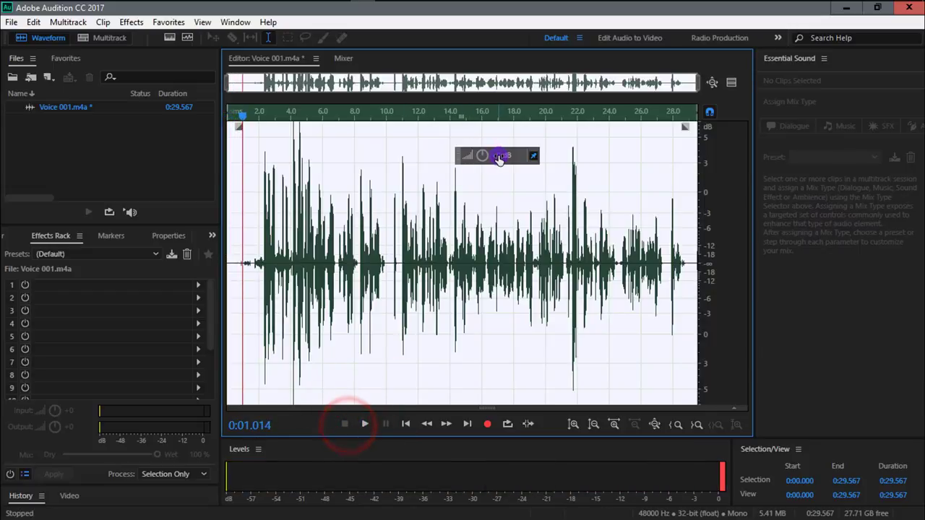
# Step: Reduce the whole recording's gain further and listen to the opening from about 1.0 s
pyautogui.moveTo(483, 154); pyautogui.dragTo(484, 154)
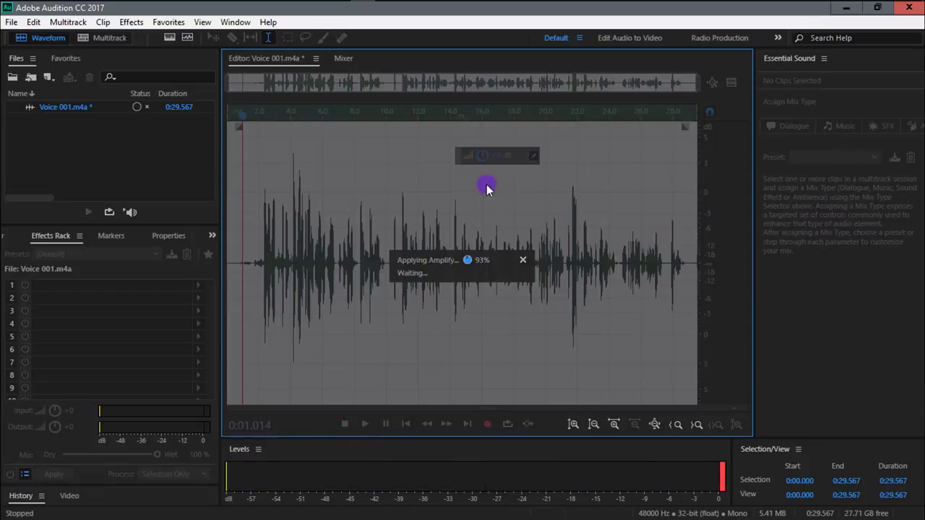
pyautogui.click(366, 424)
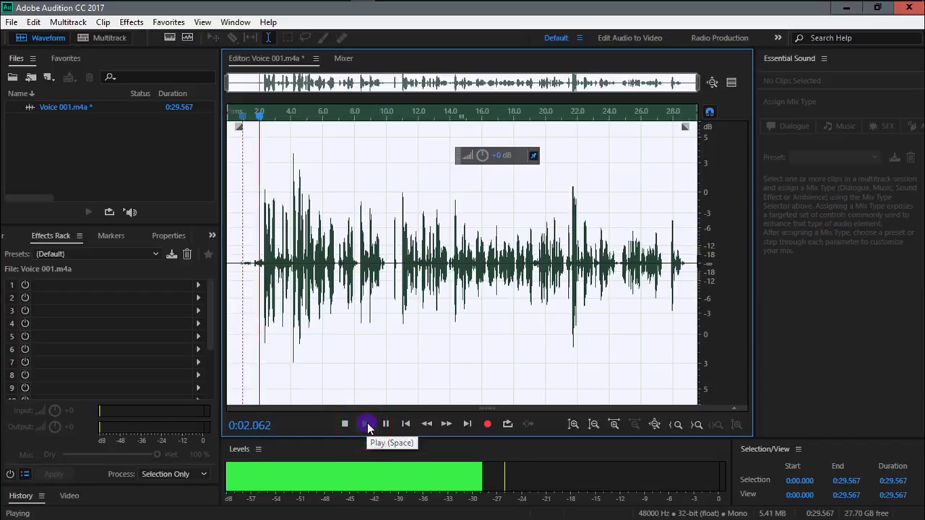
pyautogui.click(345, 424)
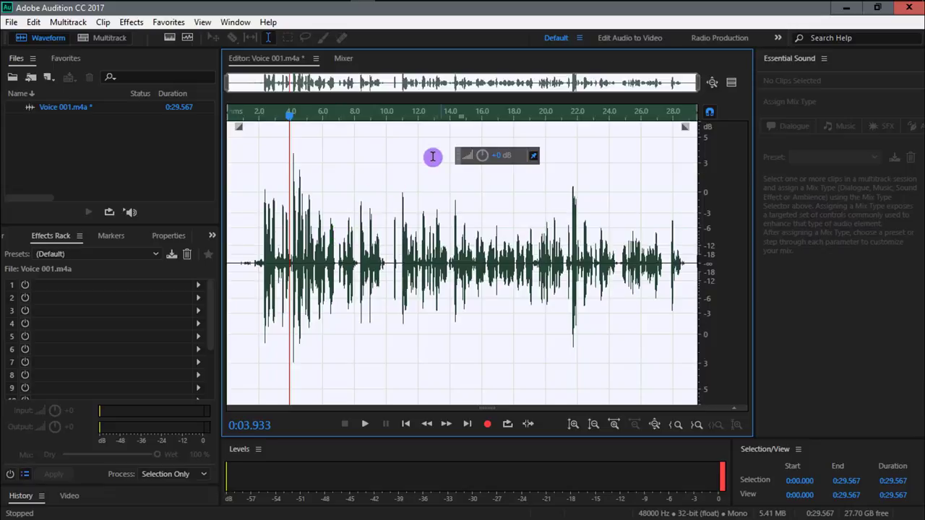
# Step: Place the playhead at about 8.7 s and open the Mastering effect for the recording
pyautogui.click(366, 209)
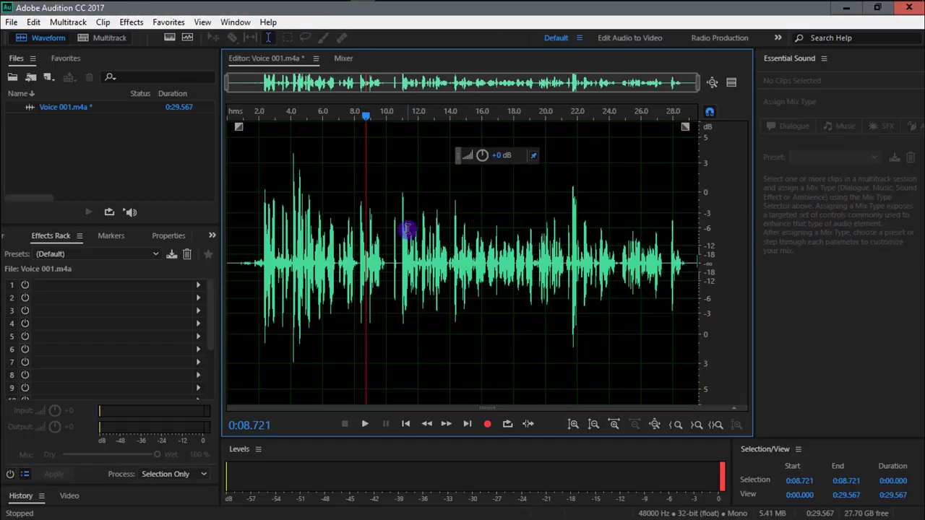
pyautogui.click(130, 21)
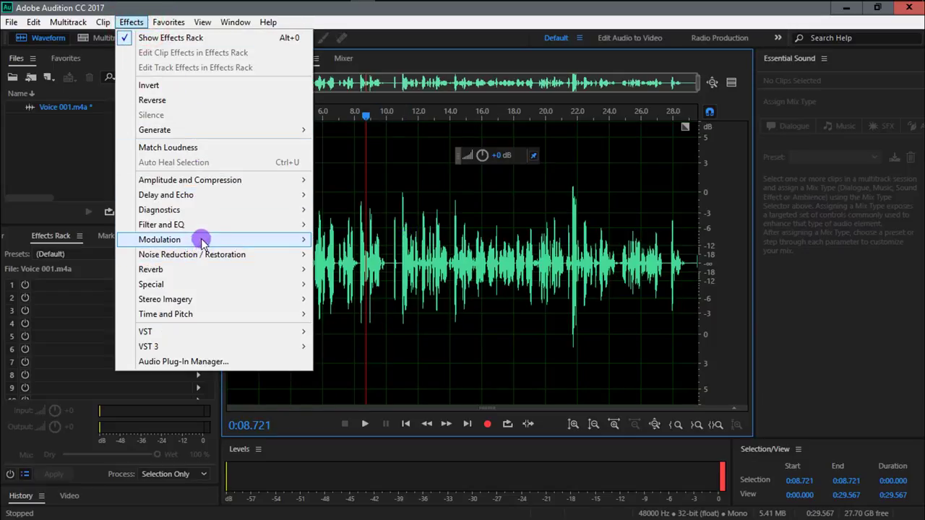
pyautogui.moveTo(185, 286)
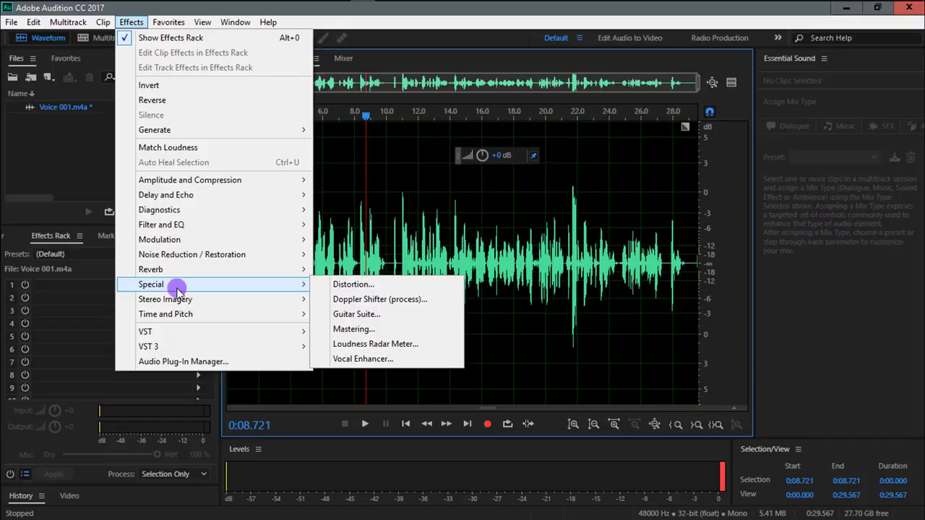
pyautogui.click(352, 330)
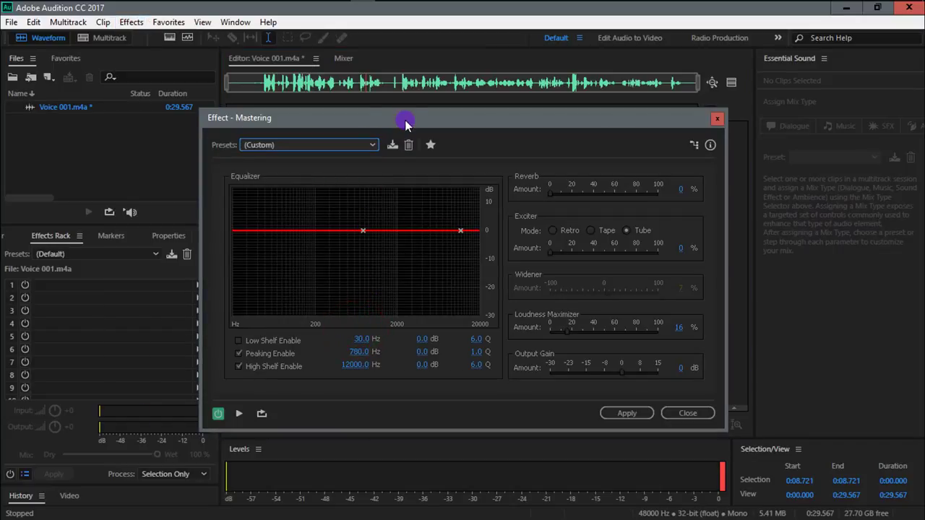
pyautogui.moveTo(404, 124); pyautogui.dragTo(374, 85)
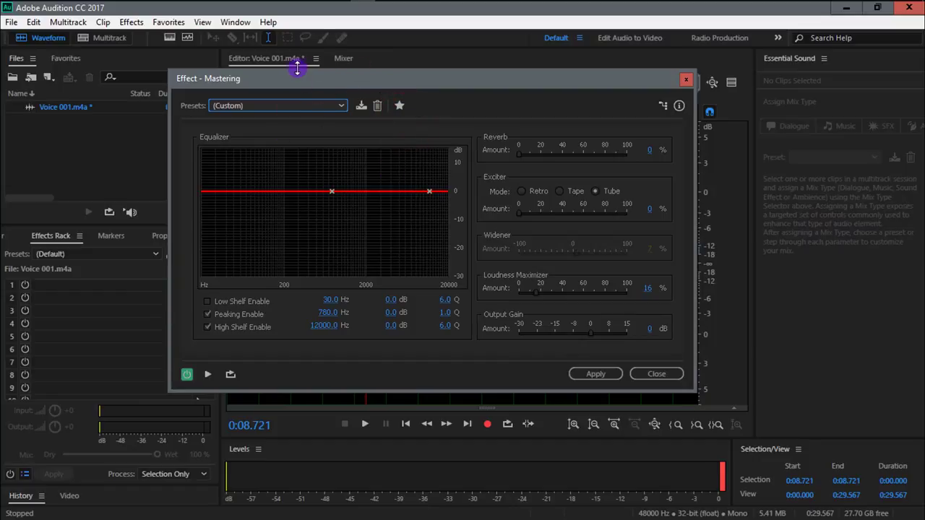
pyautogui.click(607, 86)
# Step: Preview the recording in the Mastering effect and set the Reverb amount to 60% while listening
pyautogui.click(210, 373)
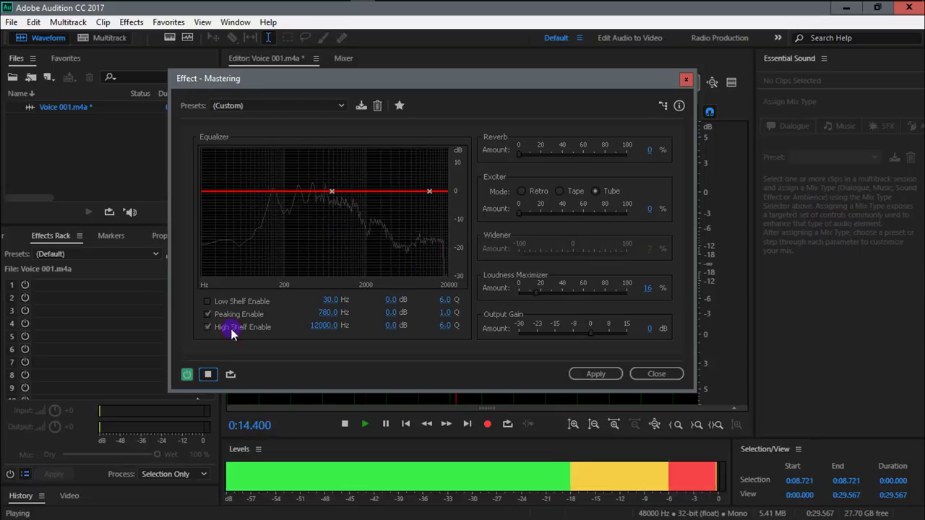
pyautogui.click(207, 374)
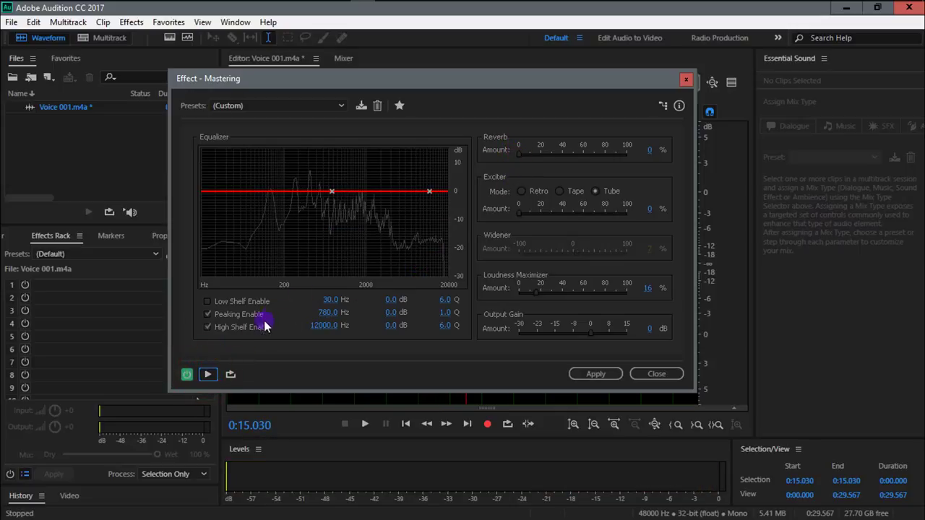
pyautogui.click(208, 373)
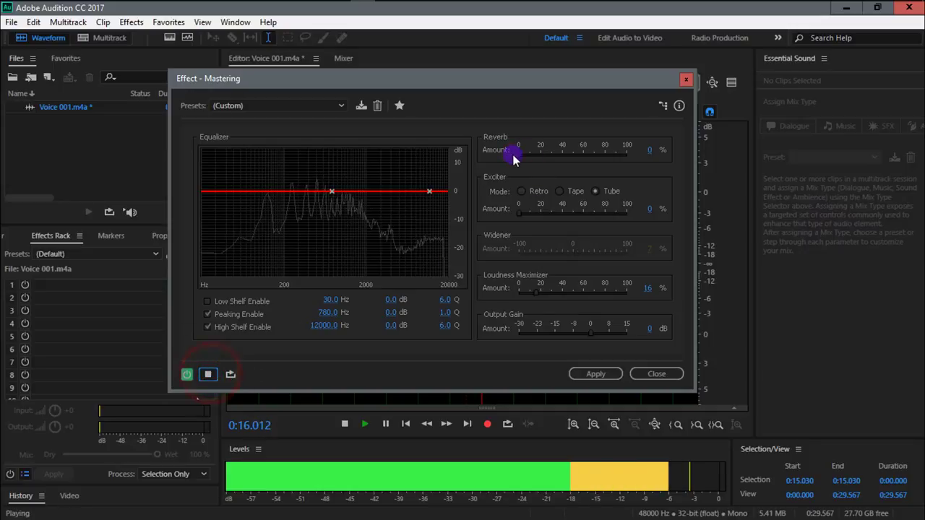
pyautogui.moveTo(518, 153); pyautogui.dragTo(585, 158)
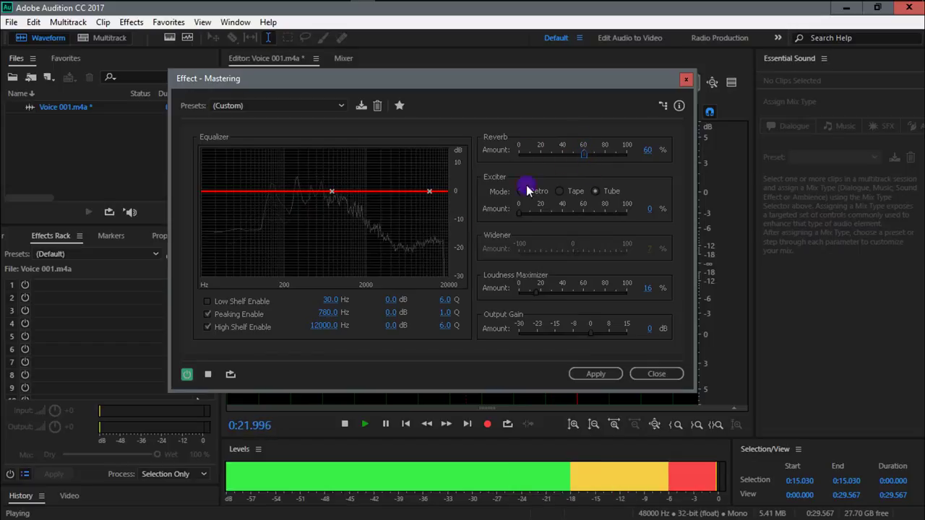
pyautogui.click(202, 374)
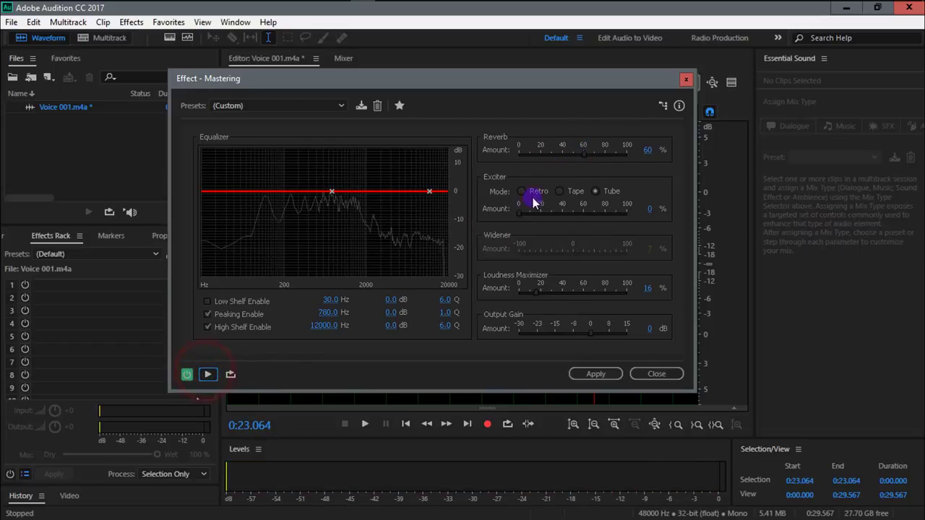
# Step: Set the Tube Exciter amount to 55% and the Loudness Maximizer to 48% while previewing the recording
pyautogui.click(207, 375)
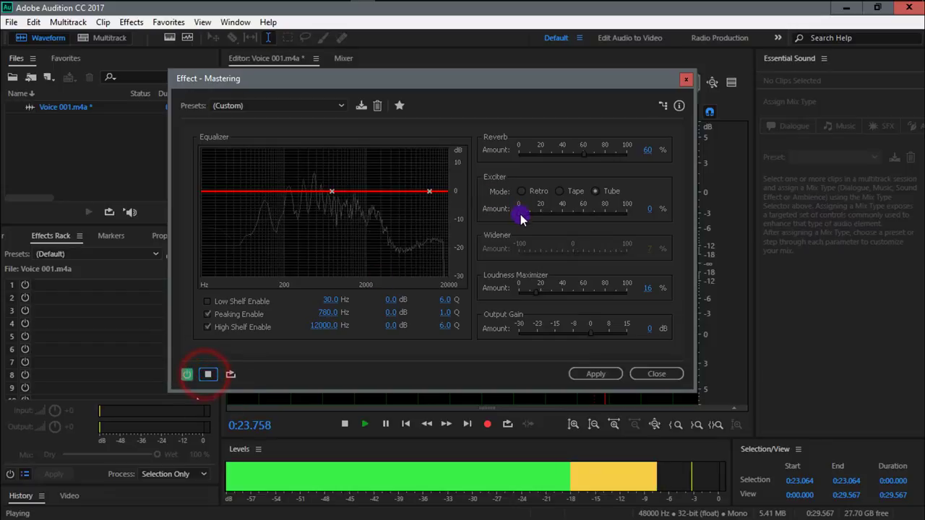
pyautogui.moveTo(522, 212); pyautogui.dragTo(579, 217)
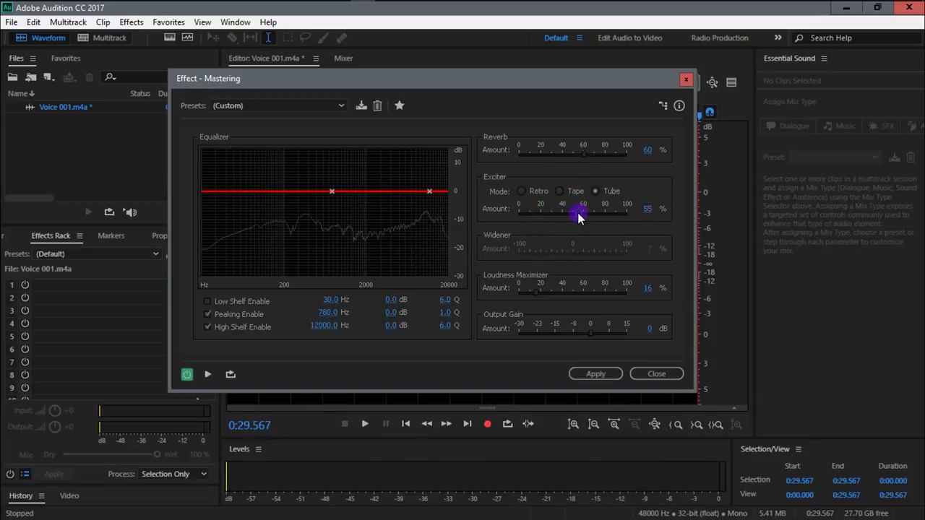
pyautogui.click(208, 374)
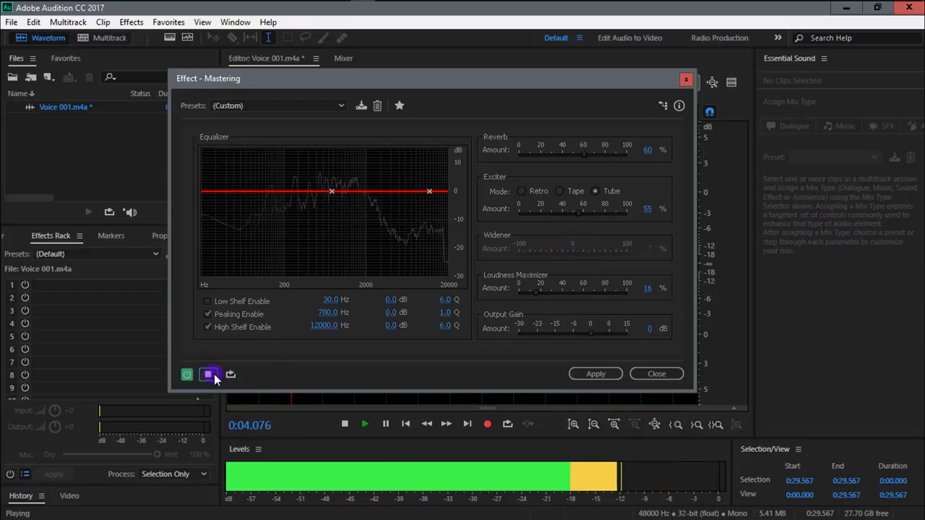
pyautogui.click(540, 294)
pyautogui.moveTo(543, 296); pyautogui.dragTo(574, 294)
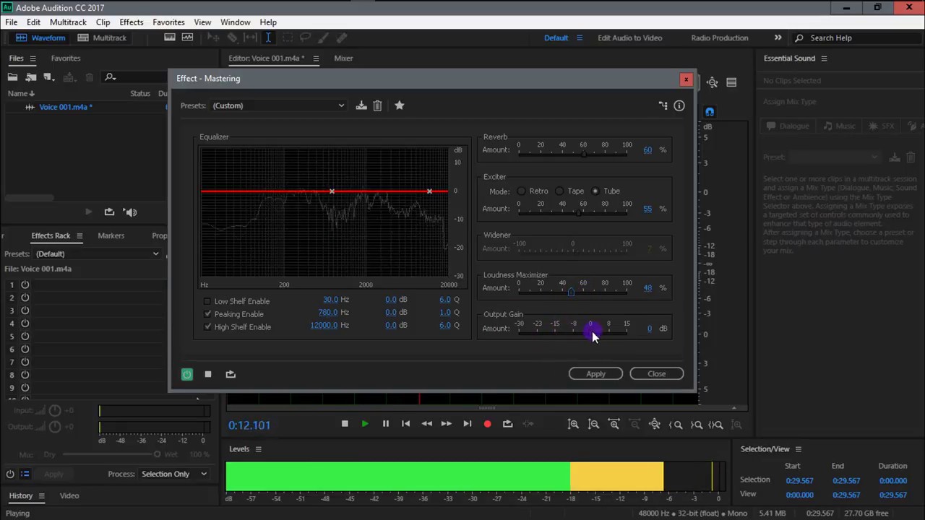
pyautogui.click(208, 375)
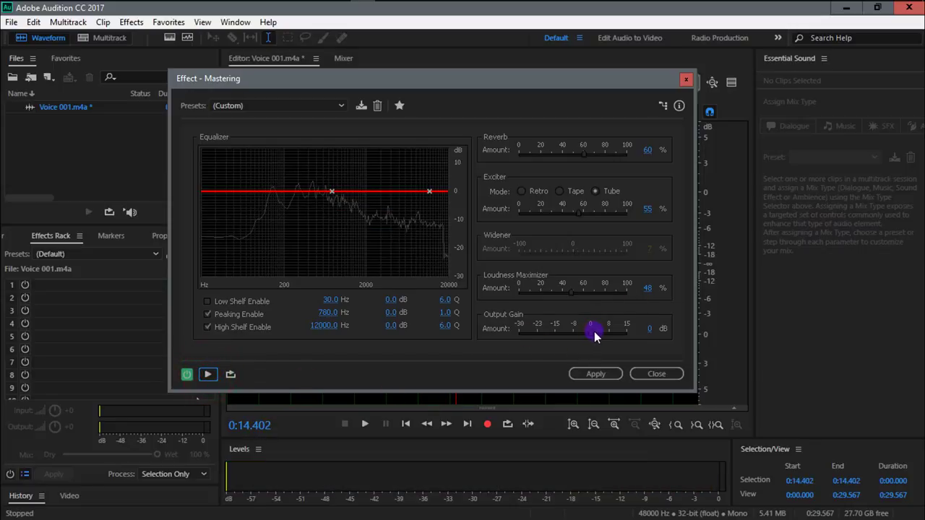
# Step: Adjust the Output Gain to 1 dB and the Loudness Maximizer to 34%, preview the result and apply Mastering
pyautogui.moveTo(593, 331); pyautogui.dragTo(601, 332)
pyautogui.click(207, 375)
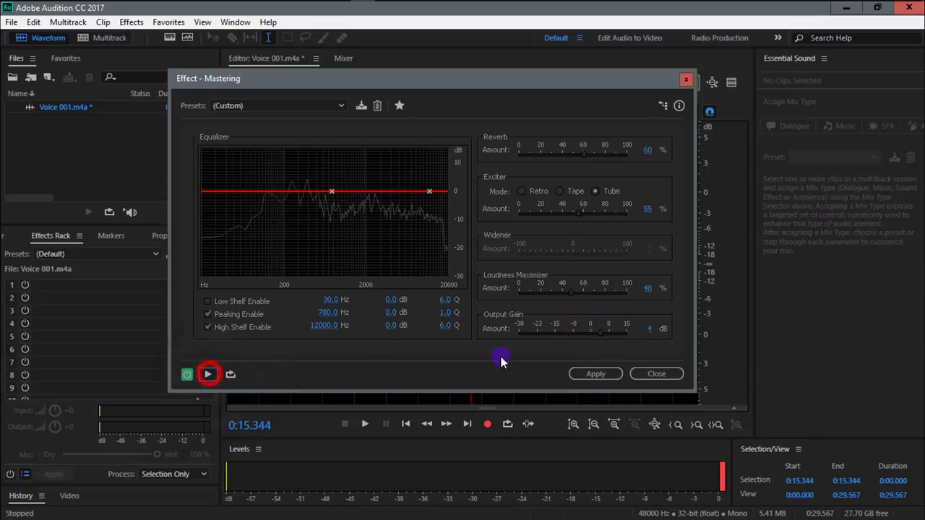
pyautogui.moveTo(600, 332); pyautogui.dragTo(592, 333)
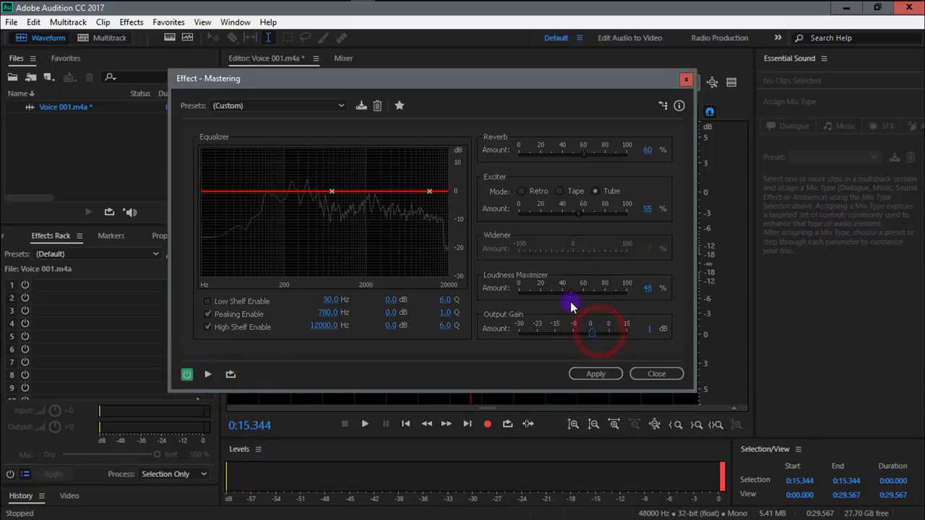
pyautogui.moveTo(572, 292); pyautogui.dragTo(557, 291)
pyautogui.click(207, 374)
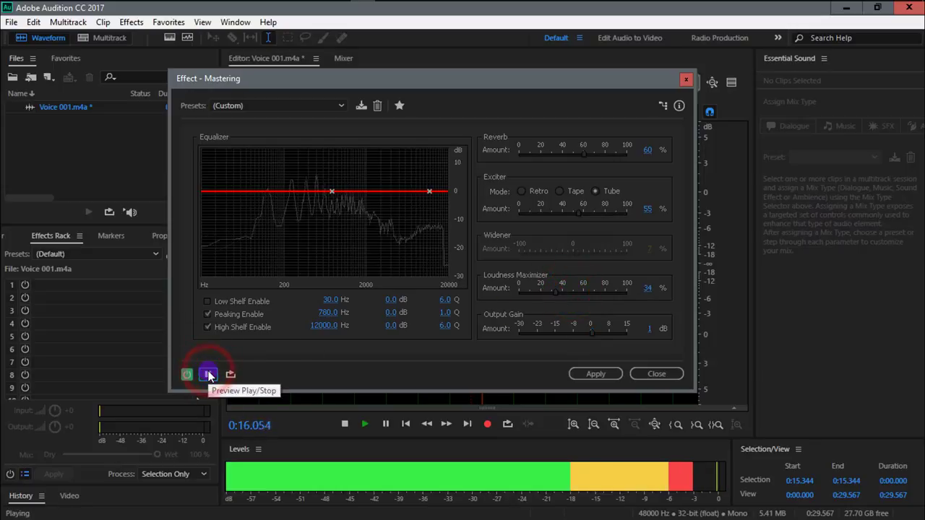
pyautogui.click(208, 374)
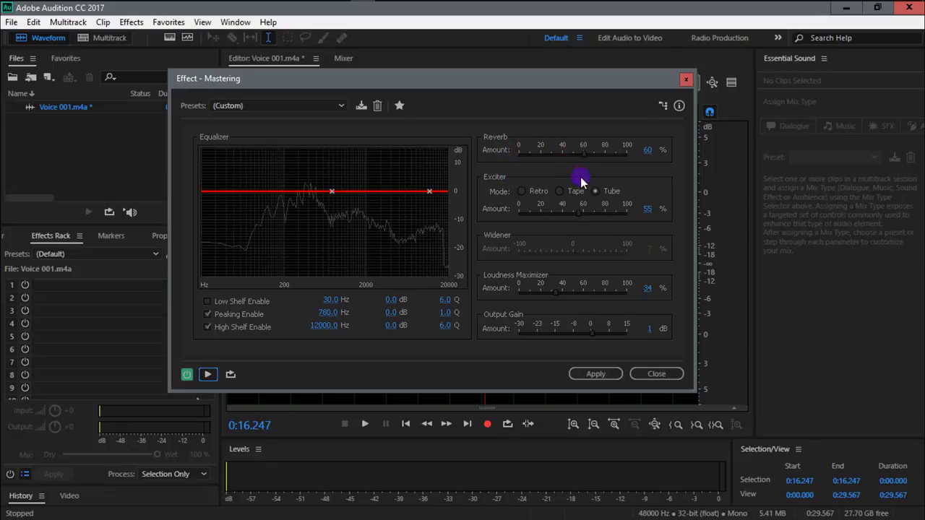
pyautogui.click(597, 374)
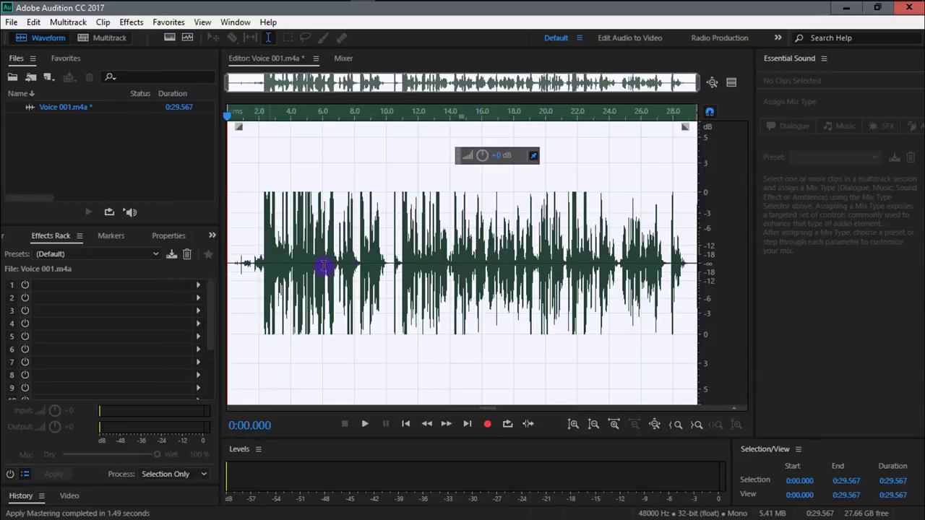
# Step: Play the mastered recording from about 1.1 s to check the sound, and stop playback
pyautogui.click(482, 264)
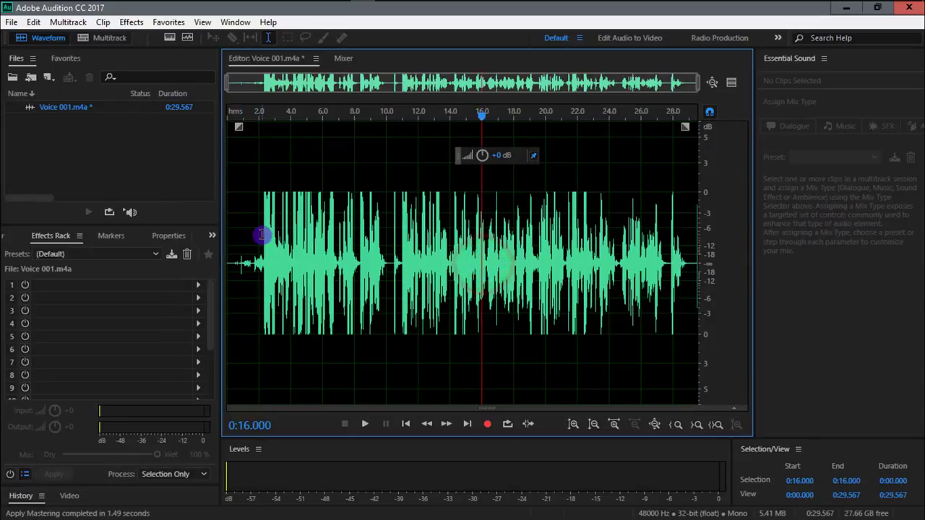
pyautogui.moveTo(261, 235); pyautogui.dragTo(435, 244)
pyautogui.click(508, 246)
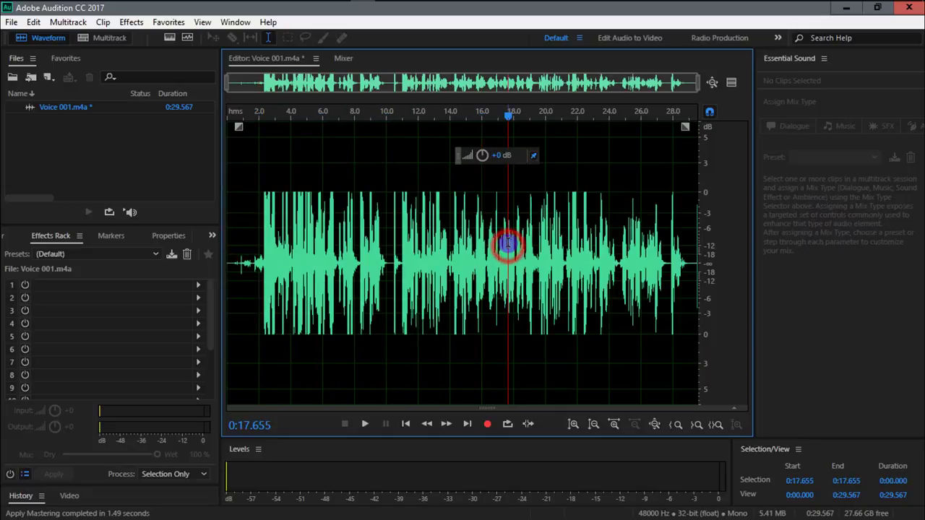
pyautogui.click(245, 231)
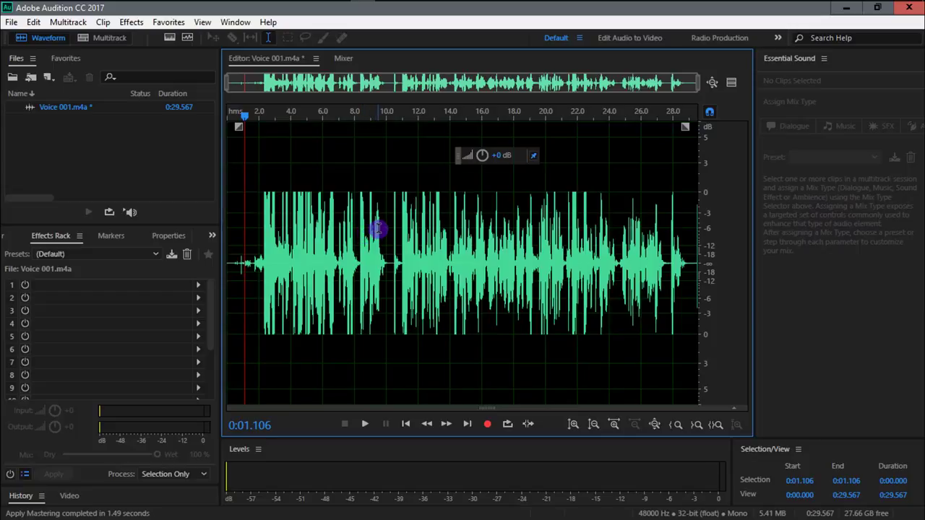
pyautogui.click(366, 424)
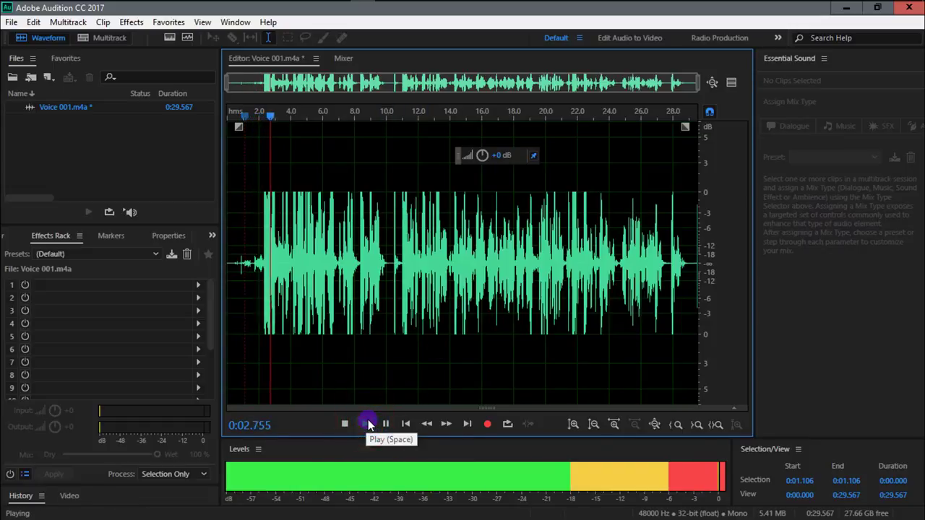
pyautogui.click(345, 424)
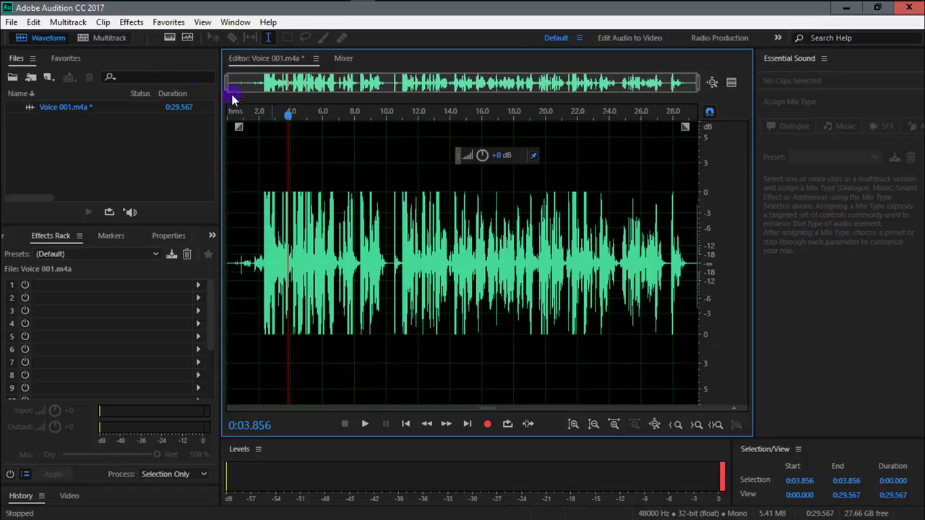
# Step: Open the Studio Reverb effect and set Decay to 3500.2 ms and Early Reflections to 56.3% during a preview
pyautogui.click(136, 21)
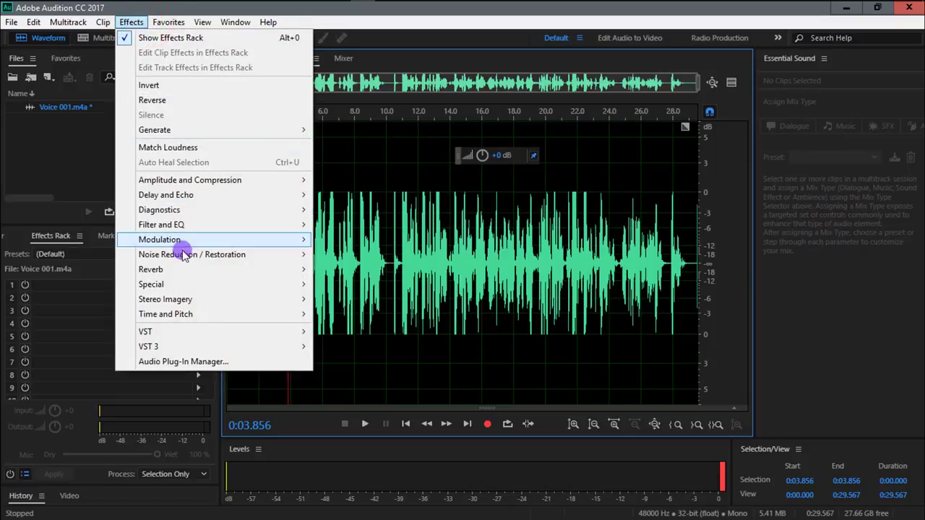
pyautogui.moveTo(169, 271)
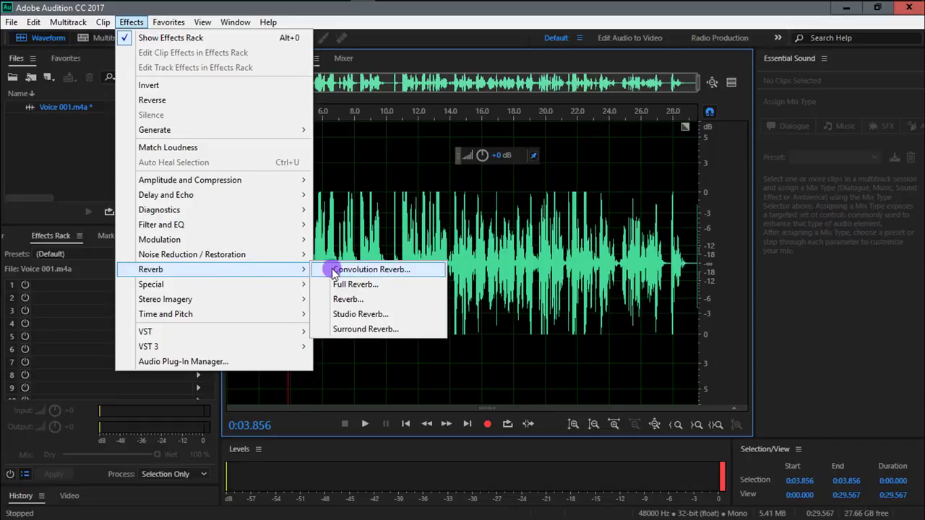
pyautogui.click(361, 313)
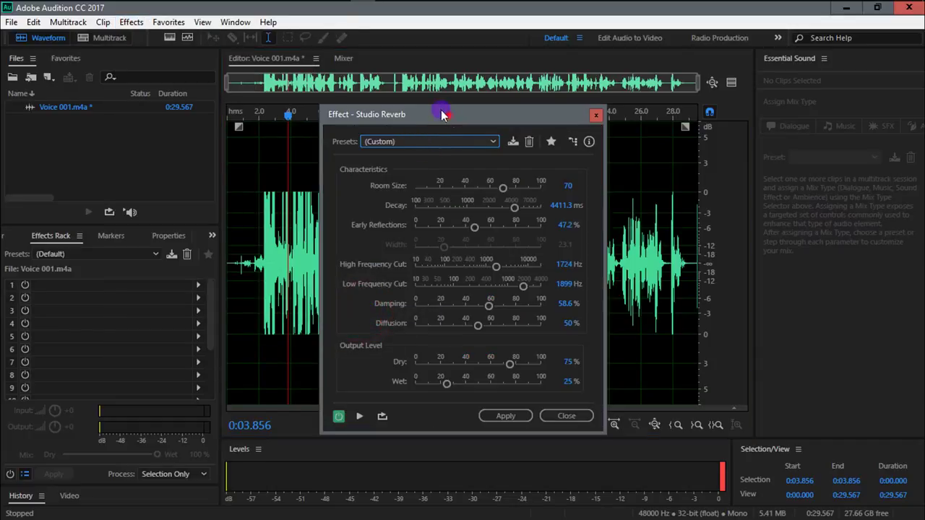
pyautogui.moveTo(443, 116); pyautogui.dragTo(423, 67)
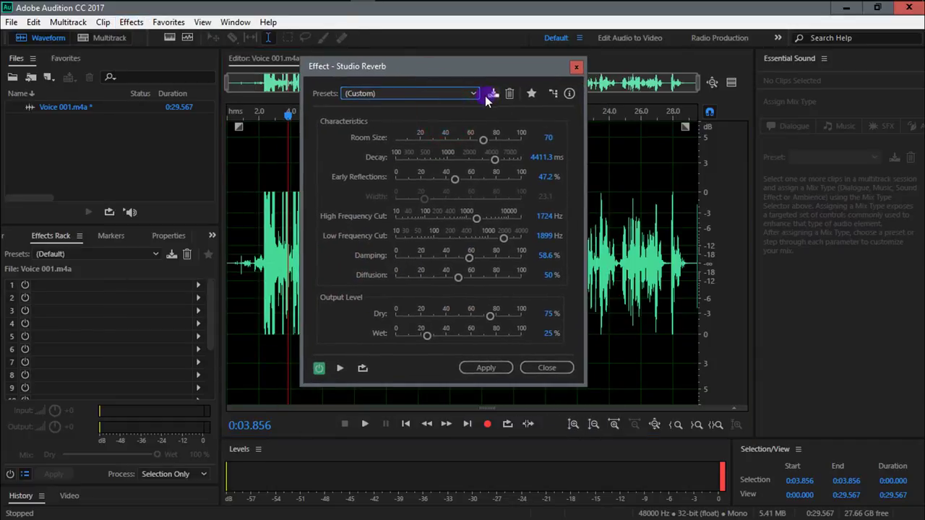
pyautogui.click(340, 367)
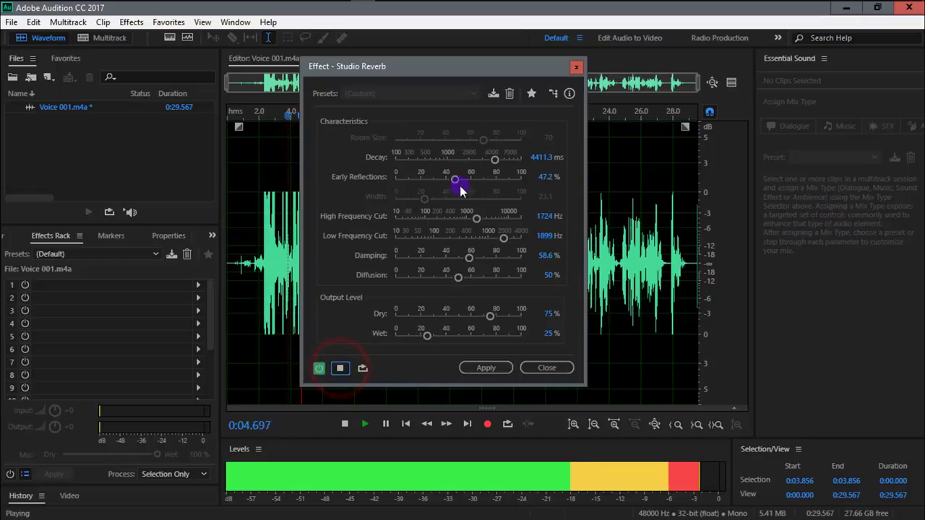
pyautogui.moveTo(491, 165)
pyautogui.mouseDown()
pyautogui.moveTo(496, 159)
pyautogui.moveTo(450, 154)
pyautogui.moveTo(482, 165)
pyautogui.moveTo(489, 156)
pyautogui.mouseUp()
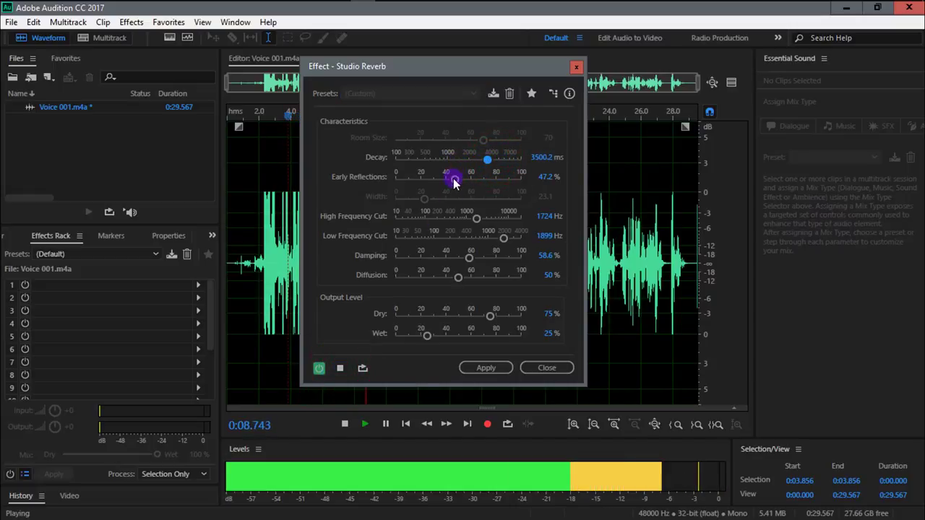
pyautogui.moveTo(460, 184); pyautogui.dragTo(466, 184)
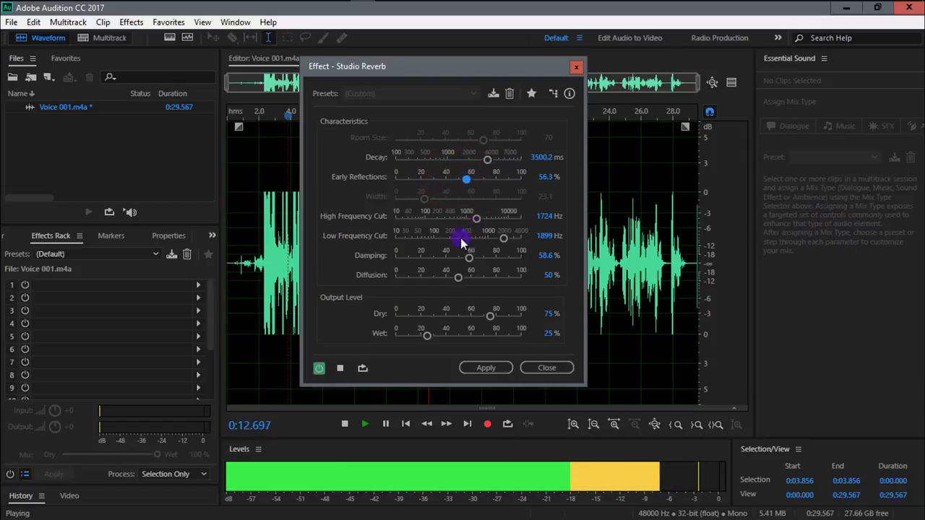
pyautogui.click(340, 368)
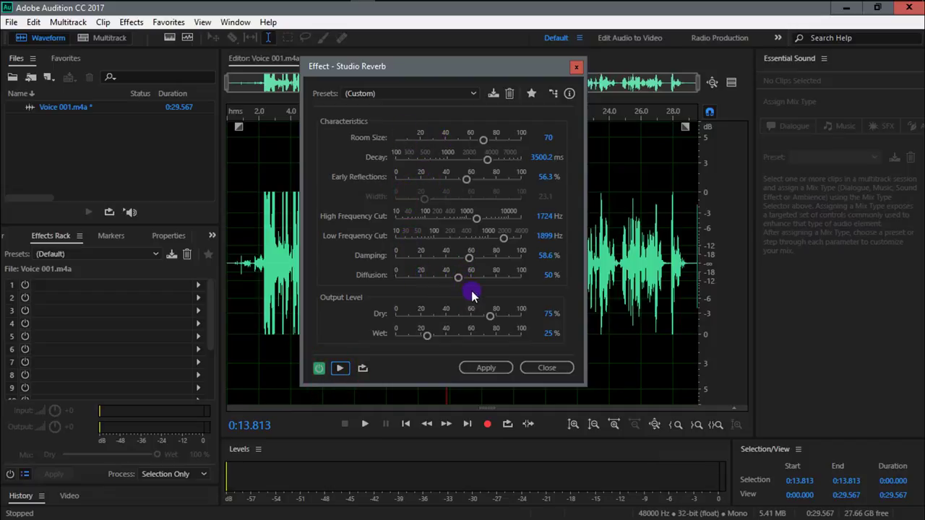
# Step: Set the Studio Reverb Diffusion to 56.5% while previewing, and stop the preview
pyautogui.moveTo(460, 282); pyautogui.dragTo(469, 279)
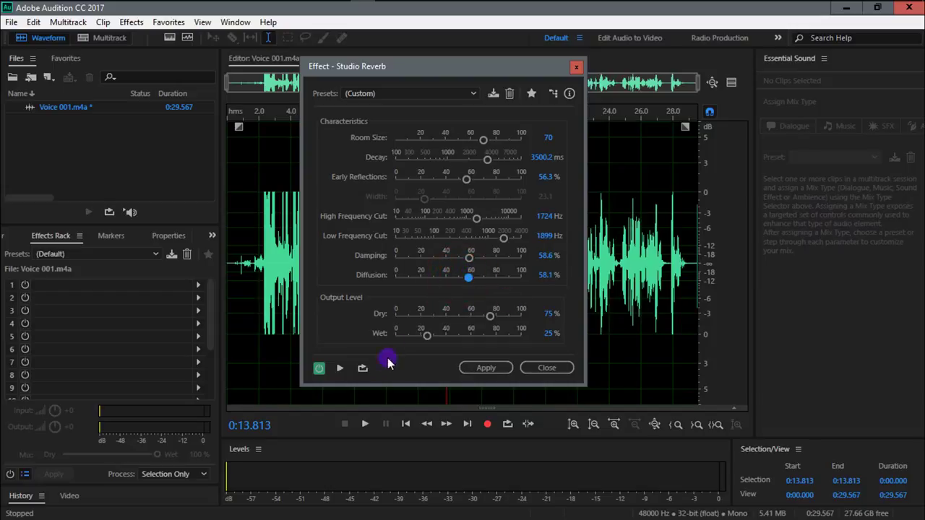
pyautogui.click(340, 368)
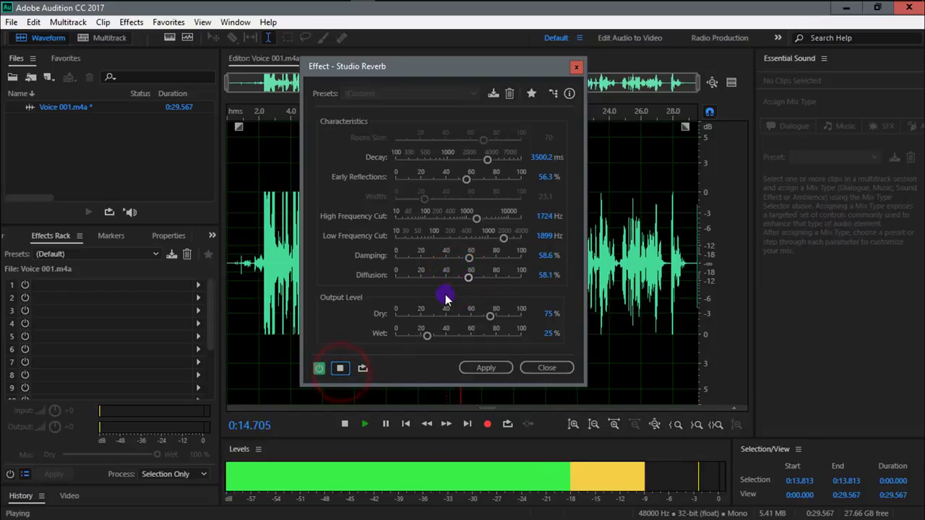
pyautogui.moveTo(469, 278)
pyautogui.mouseDown()
pyautogui.moveTo(446, 275)
pyautogui.moveTo(467, 276)
pyautogui.mouseUp()
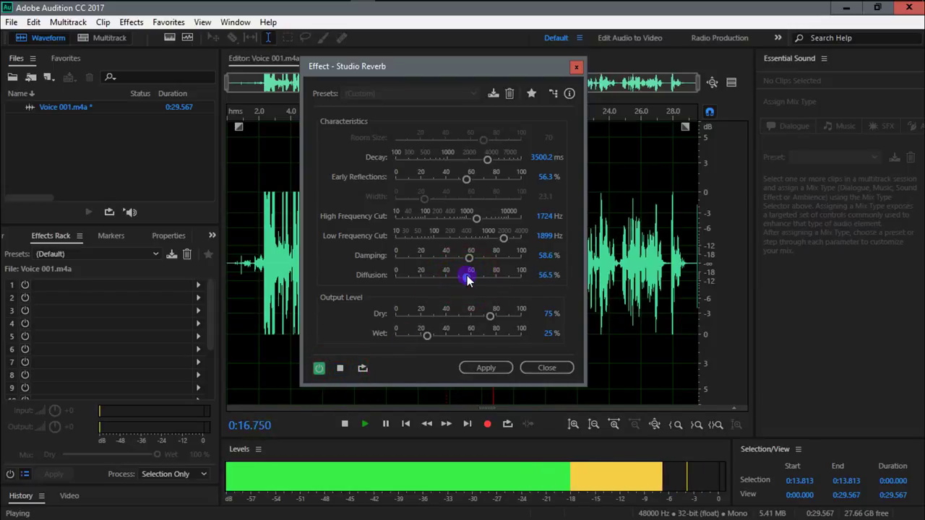
pyautogui.click(339, 368)
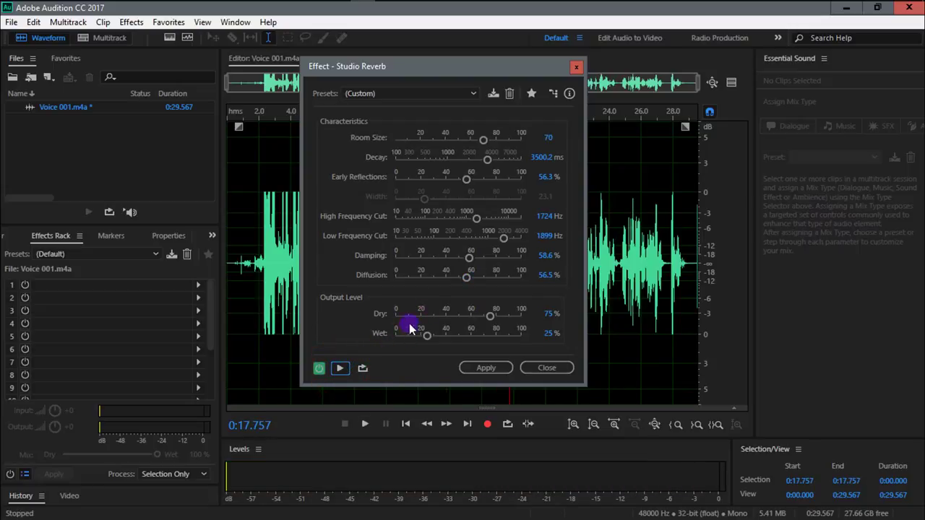
# Step: Set the Studio Reverb Damping to 40.9% and the High Frequency Cut to 2595 Hz, listening to the preview
pyautogui.moveTo(472, 263); pyautogui.dragTo(448, 258)
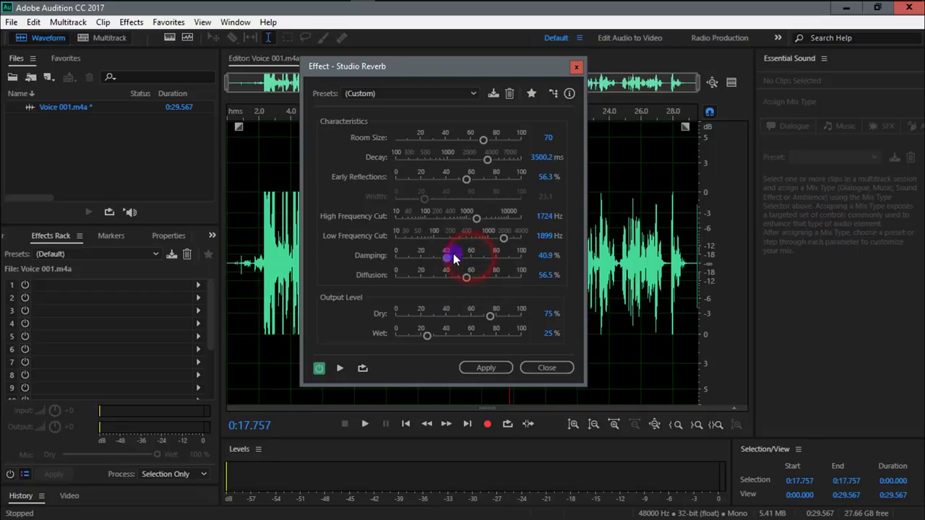
pyautogui.click(344, 370)
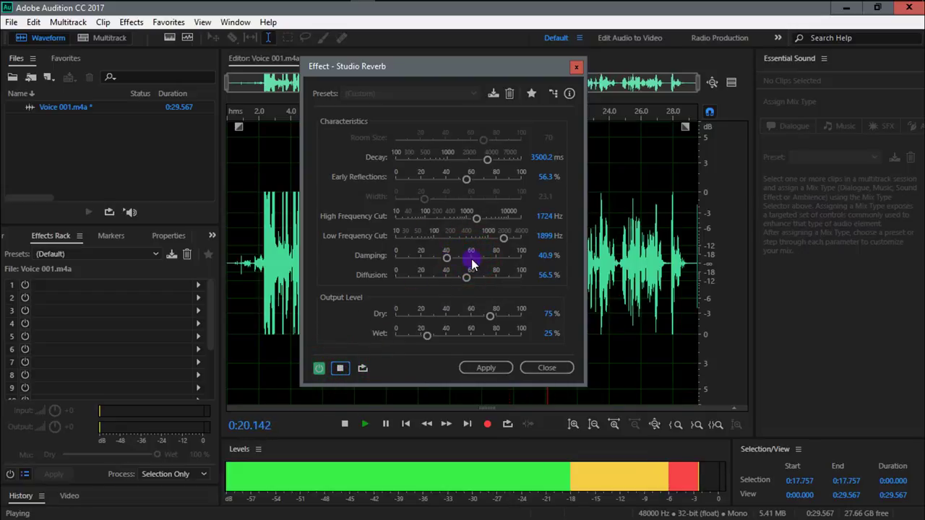
pyautogui.moveTo(476, 217); pyautogui.dragTo(485, 217)
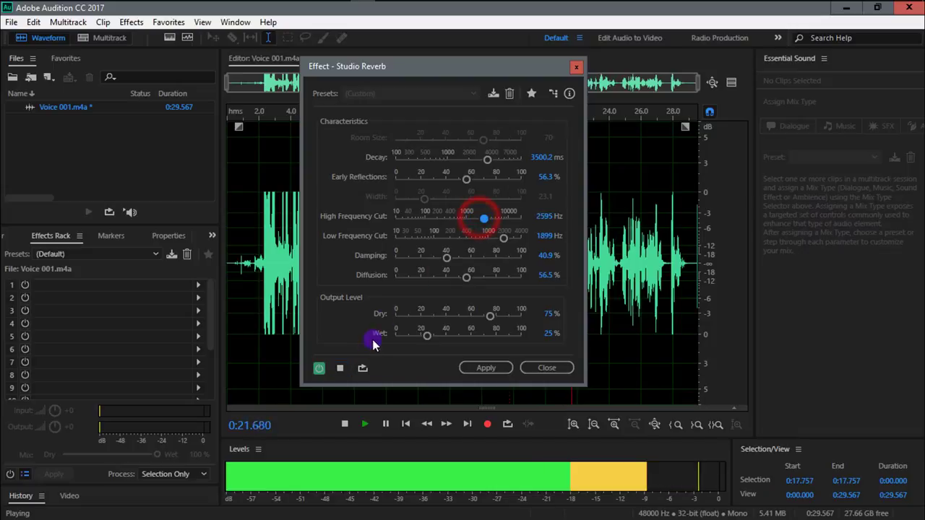
# Step: Stop the preview and apply Studio Reverb to the whole recording, comparing with one undo and redo
pyautogui.click(340, 369)
pyautogui.click(477, 369)
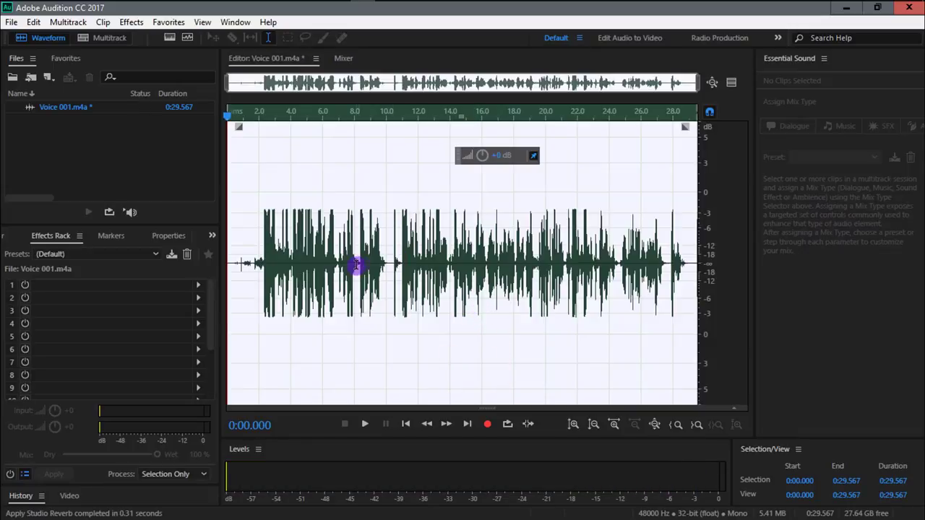
pyautogui.click(356, 265)
pyautogui.hotkey('ctrl', 'z')
pyautogui.hotkey('ctrl', 'shift', 'z')
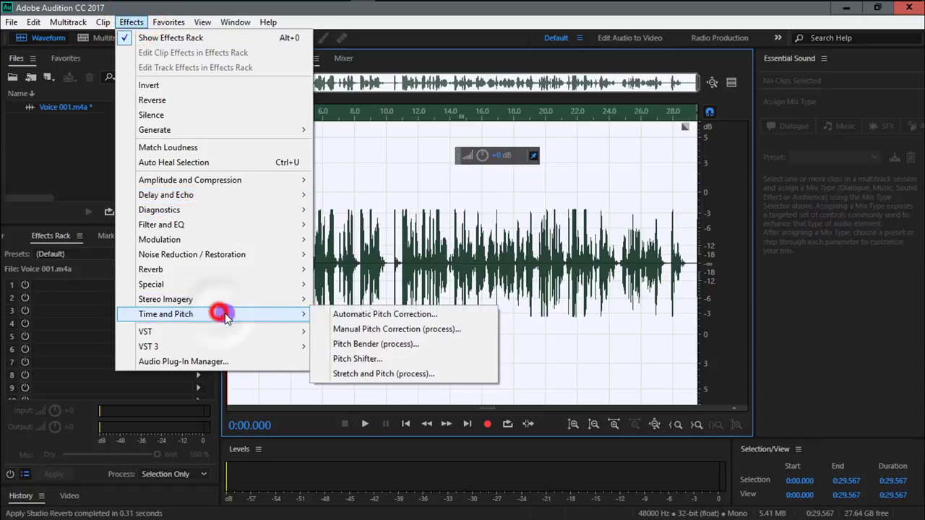
# Step: Browse the effect categories and view the Delay effect's settings without applying it
pyautogui.moveTo(251, 286)
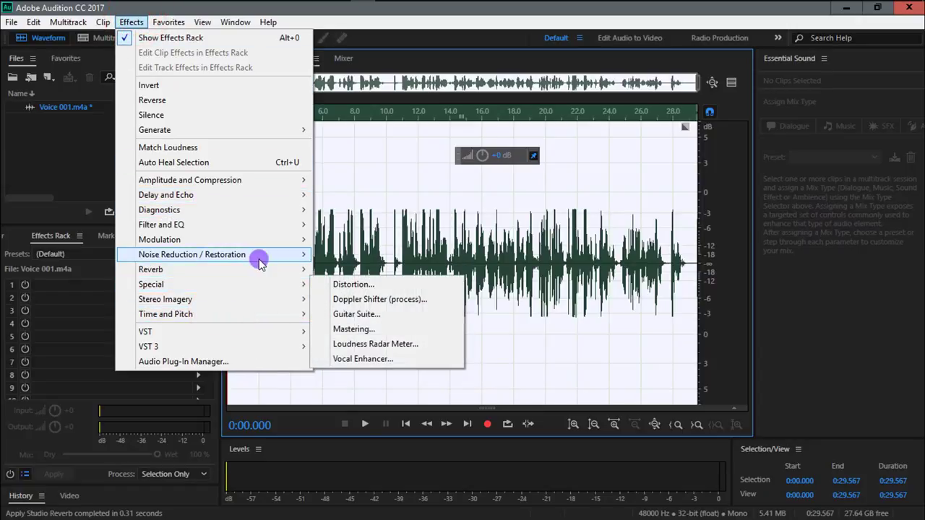
pyautogui.moveTo(273, 245)
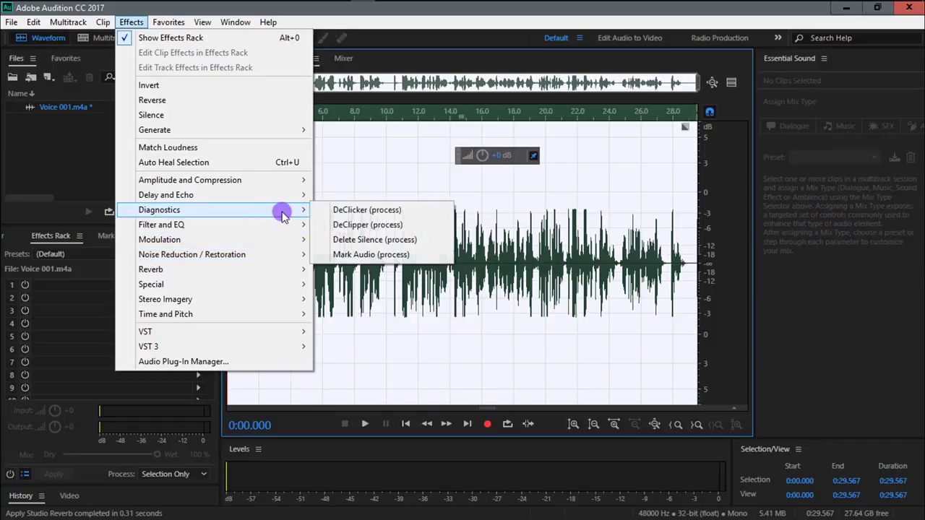
pyautogui.moveTo(281, 197)
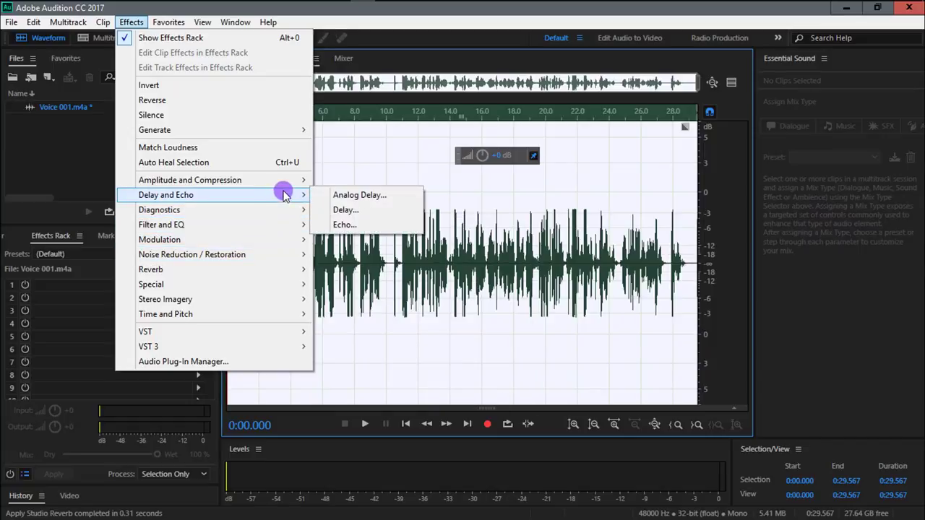
pyautogui.moveTo(293, 180)
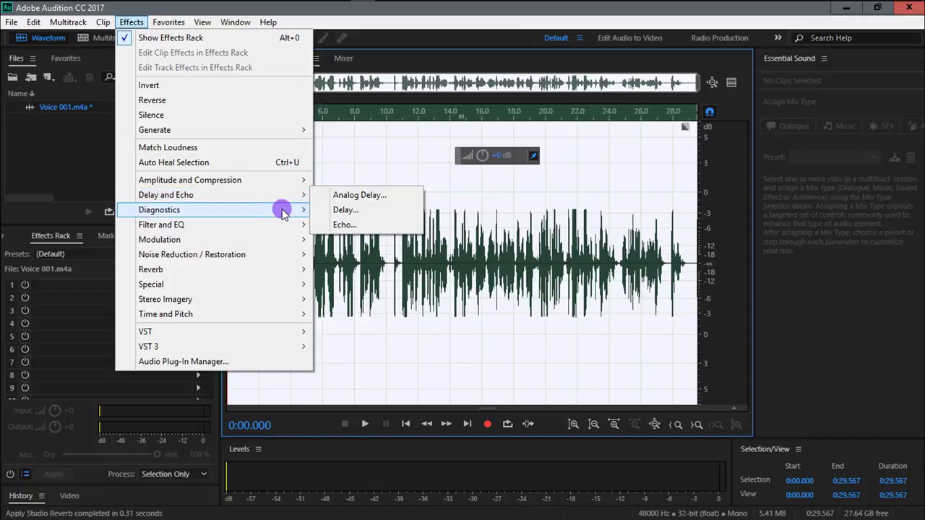
pyautogui.moveTo(284, 213)
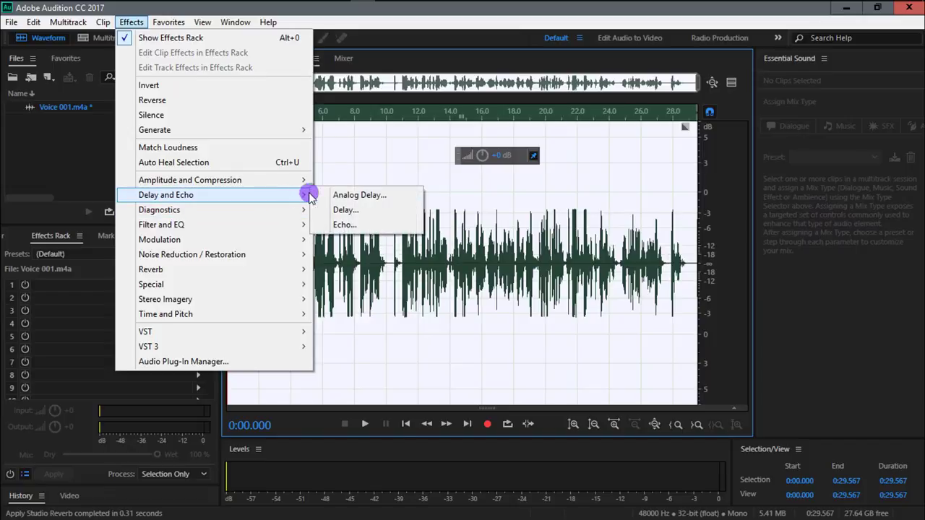
pyautogui.click(344, 209)
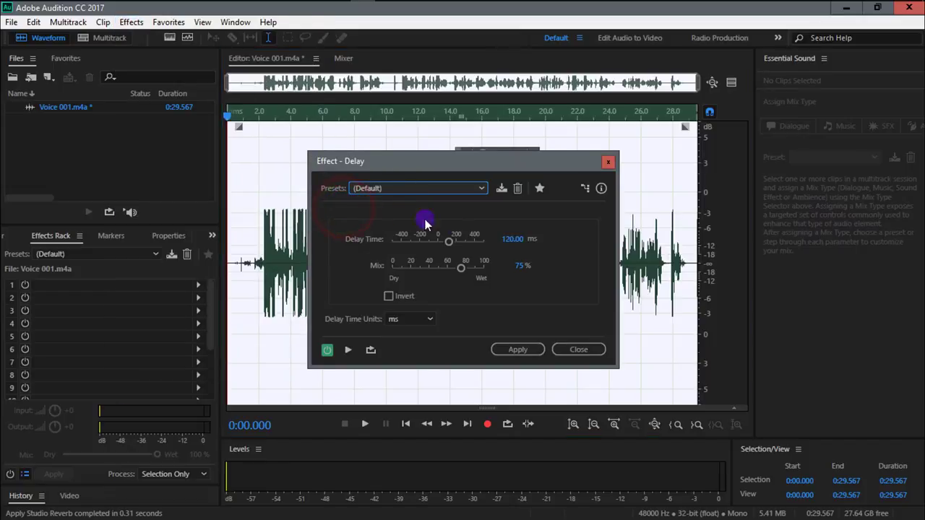
pyautogui.click(608, 163)
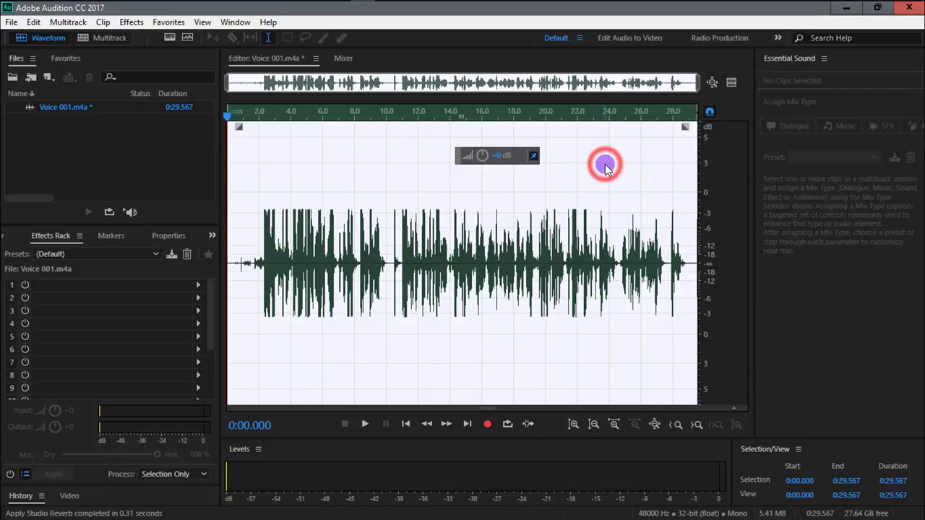
pyautogui.click(131, 22)
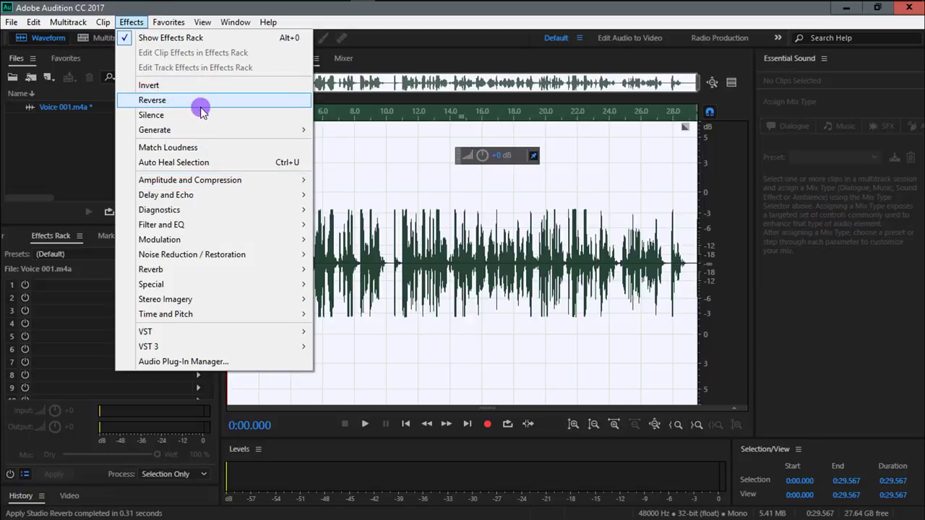
pyautogui.click(426, 265)
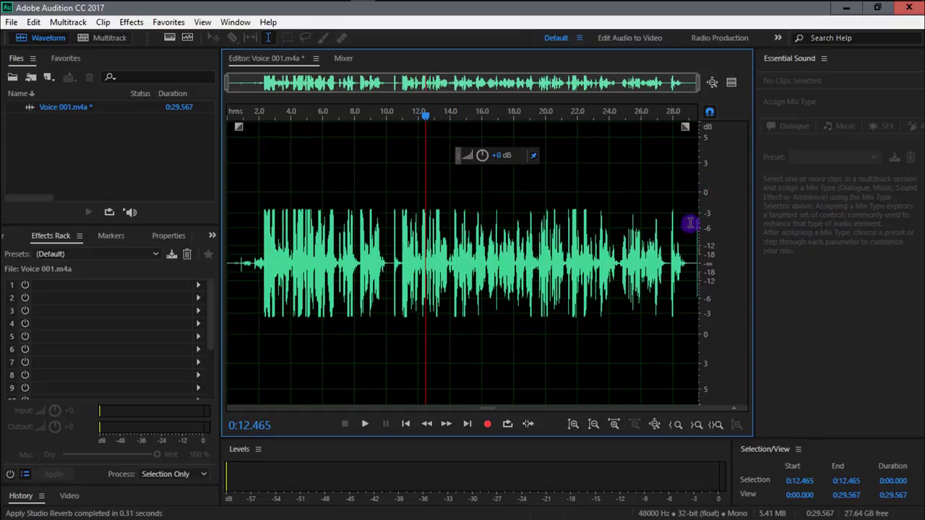
# Step: Play the reverberated recording from about 4.6 s to check the sound, and stop playback
pyautogui.click(477, 271)
pyautogui.click(299, 306)
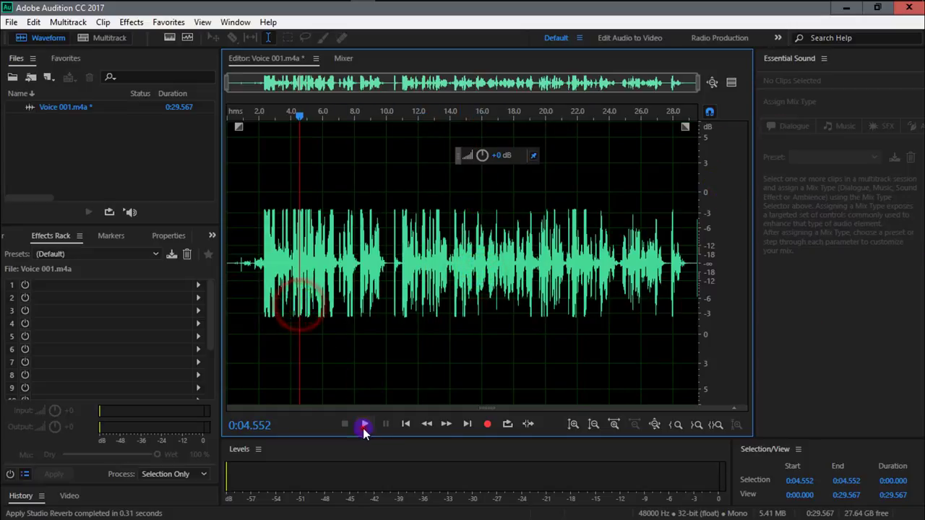
pyautogui.click(364, 424)
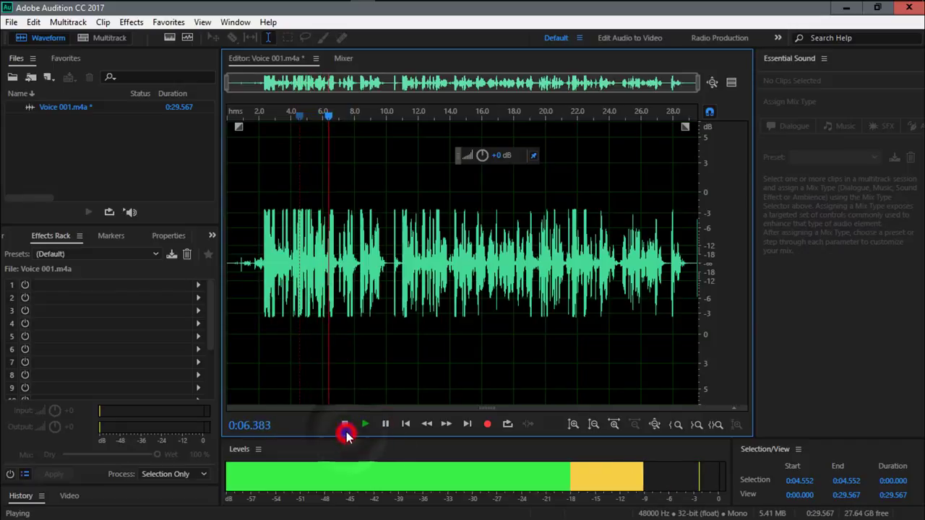
pyautogui.click(344, 425)
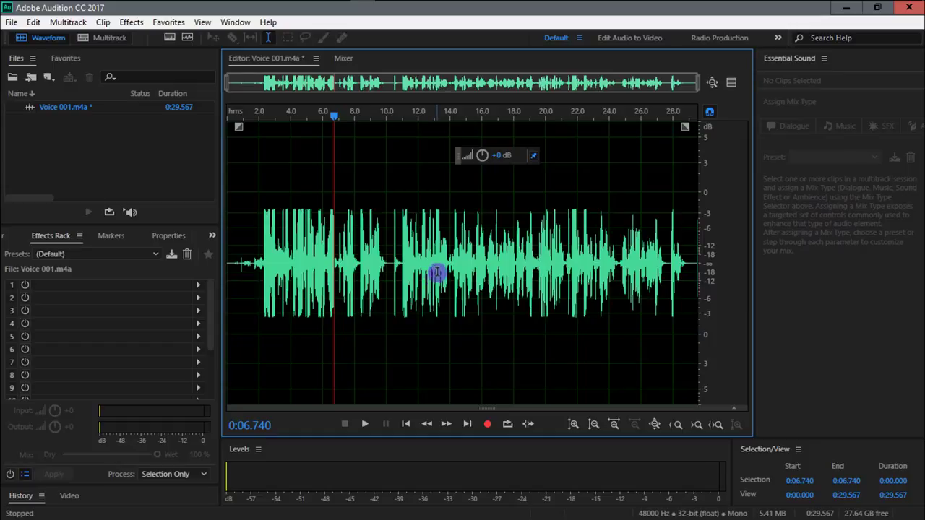
# Step: Select the recording from 2.0 s to its end and open the export settings for the file
pyautogui.click(257, 224)
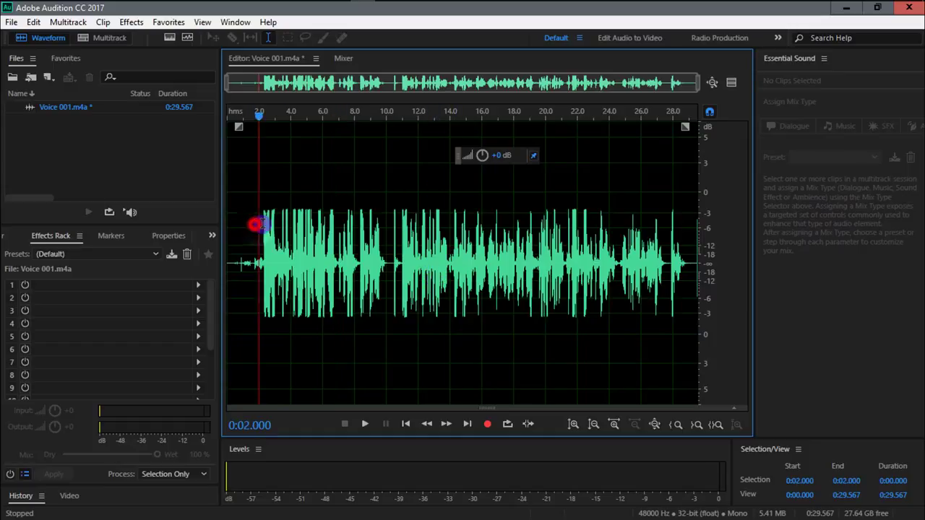
pyautogui.moveTo(258, 224); pyautogui.dragTo(677, 219)
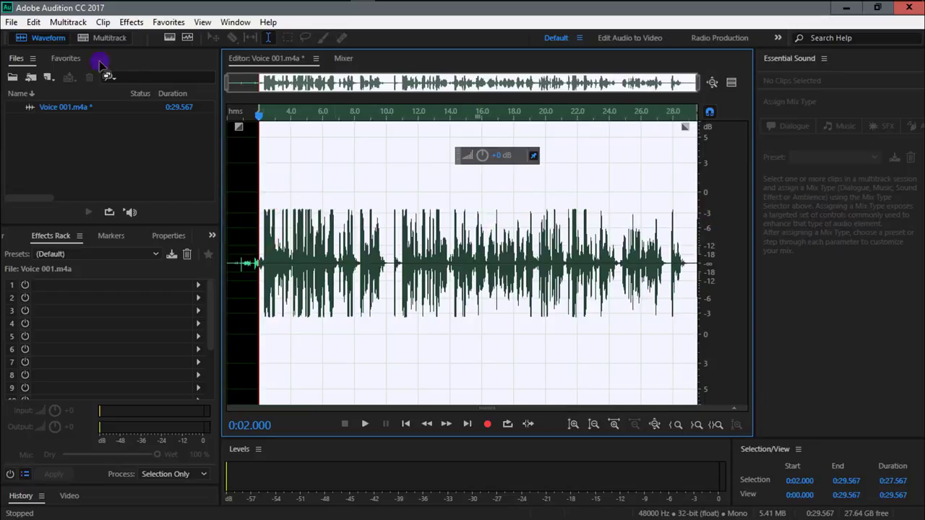
pyautogui.click(12, 22)
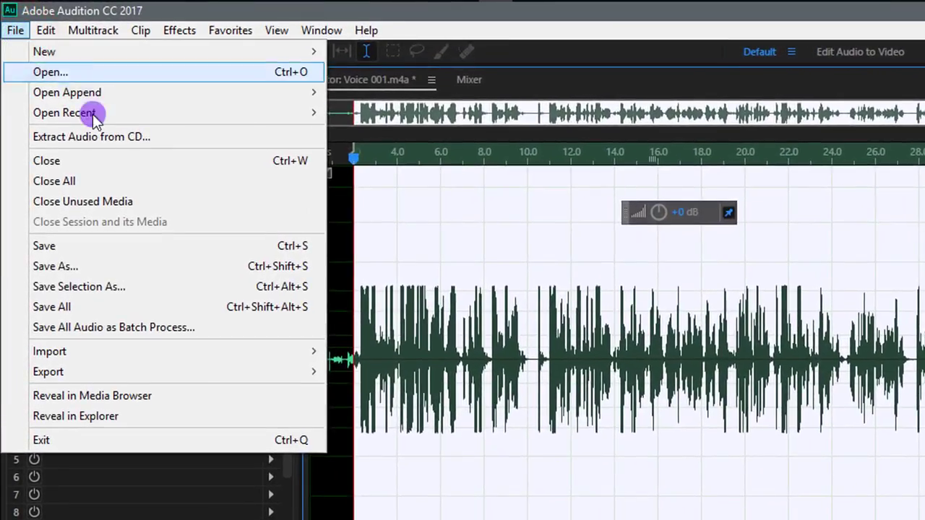
pyautogui.moveTo(41, 378)
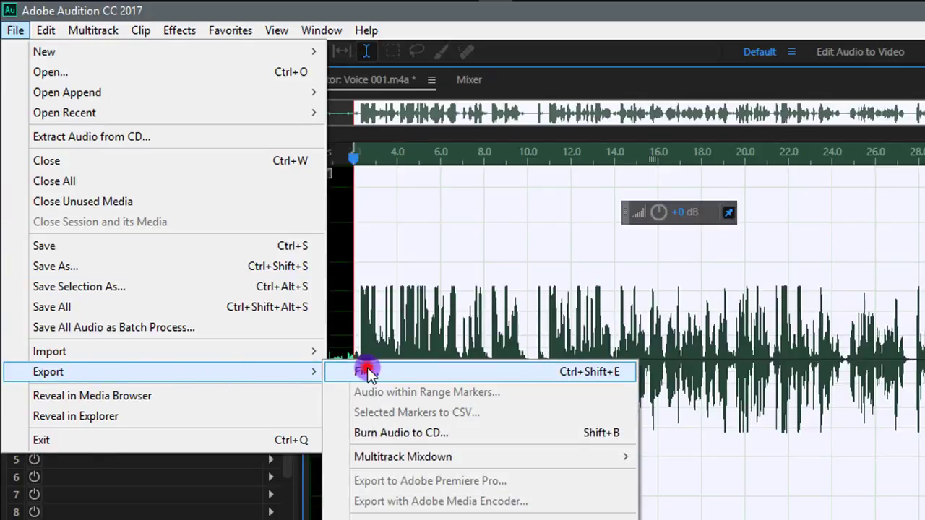
pyautogui.click(361, 372)
# Step: Name the export file VOICE and keep the Documents folder as its location
pyautogui.moveTo(541, 224); pyautogui.dragTo(501, 120)
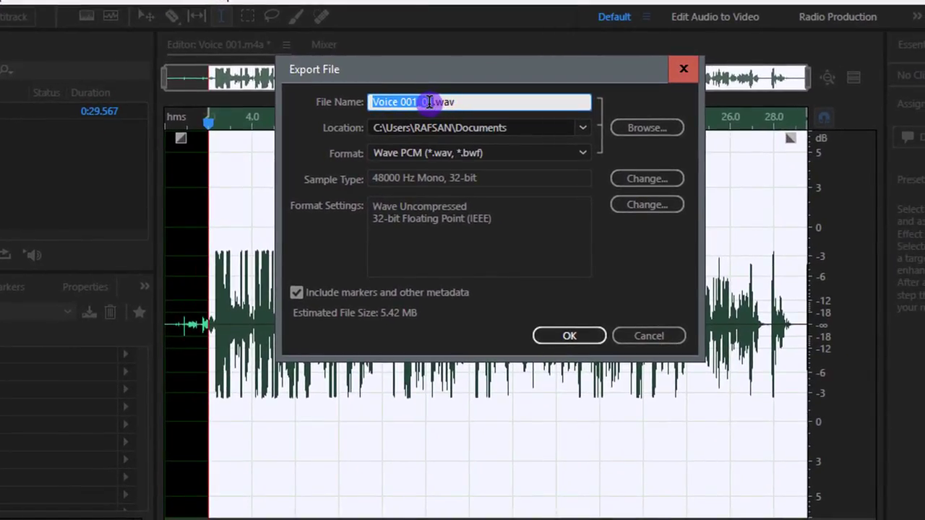
pyautogui.write('VOICE')
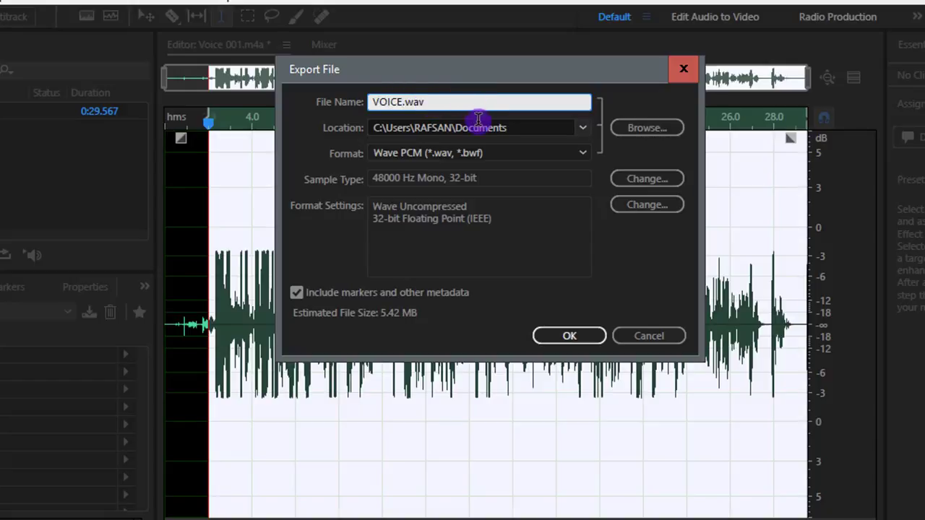
pyautogui.click(431, 129)
pyautogui.click(636, 130)
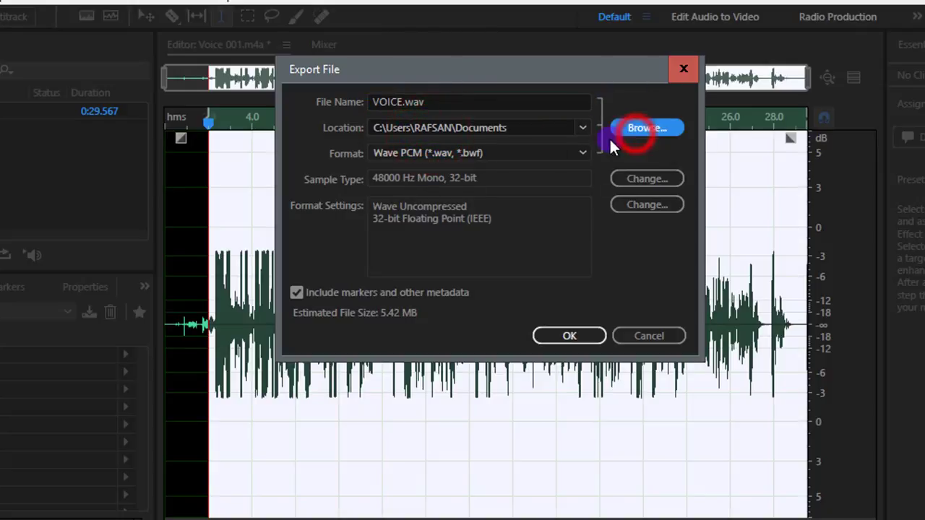
pyautogui.click(349, 422)
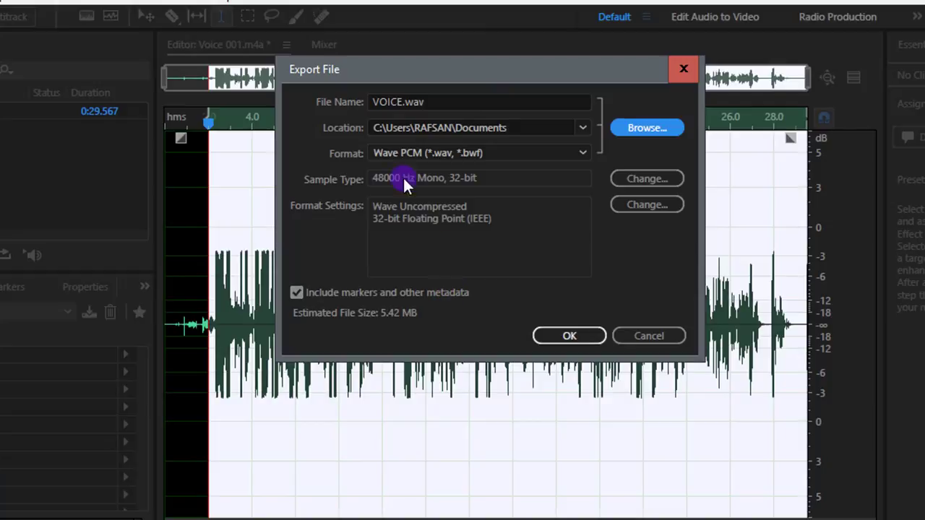
# Step: Set the export format to MP3 Audio and view the sample type conversion options without changing them
pyautogui.click(425, 148)
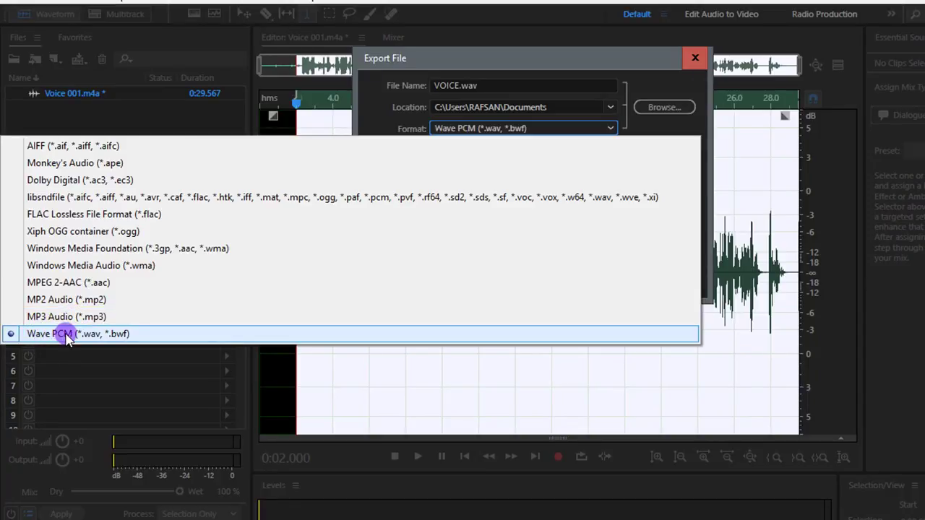
pyautogui.click(45, 318)
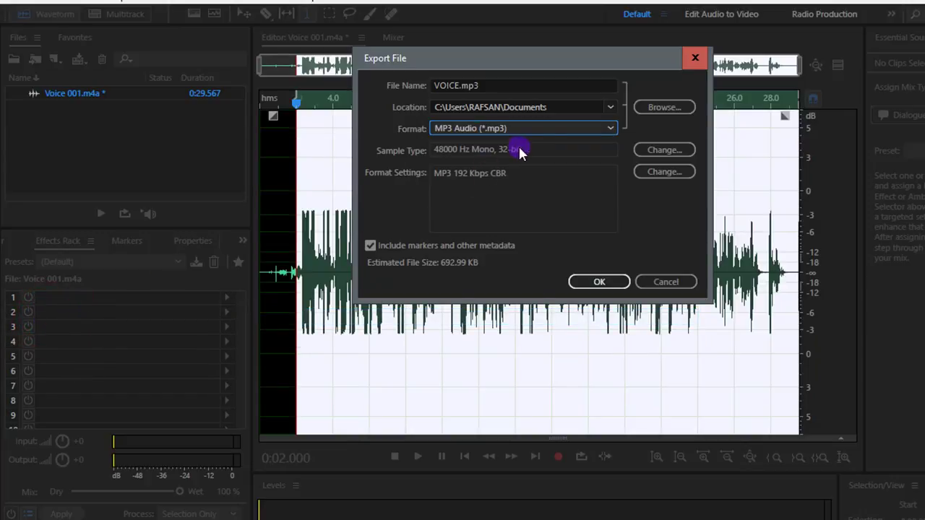
pyautogui.click(654, 150)
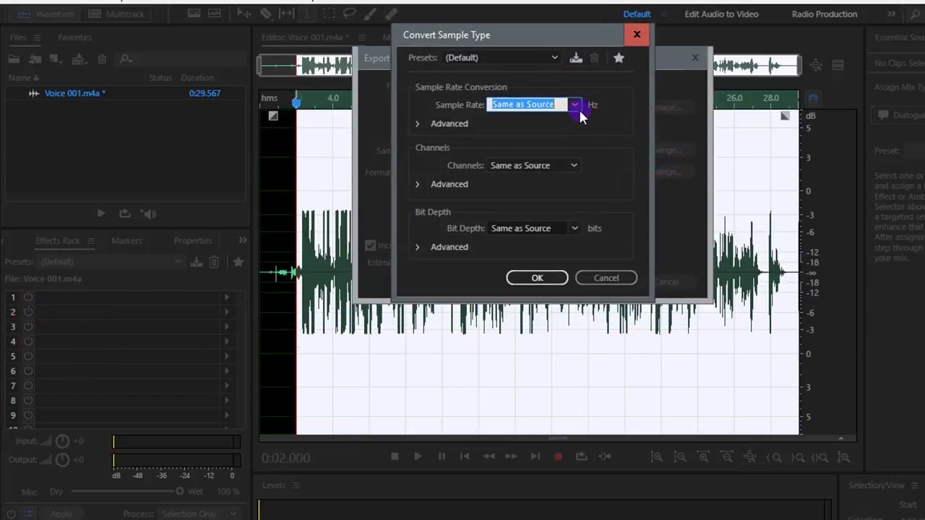
pyautogui.click(638, 34)
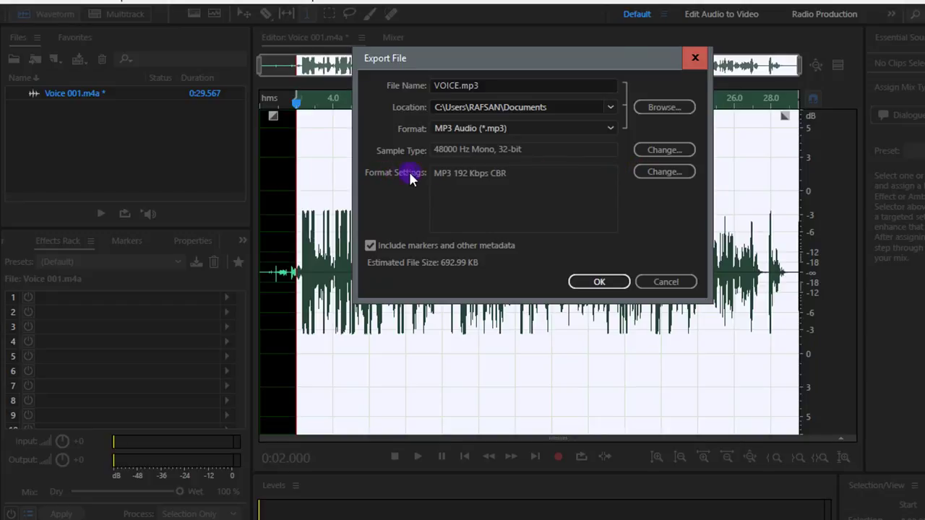
# Step: Configure the MP3 format settings with a constant bitrate of 256 Kbps (48000 Hz)
pyautogui.click(663, 173)
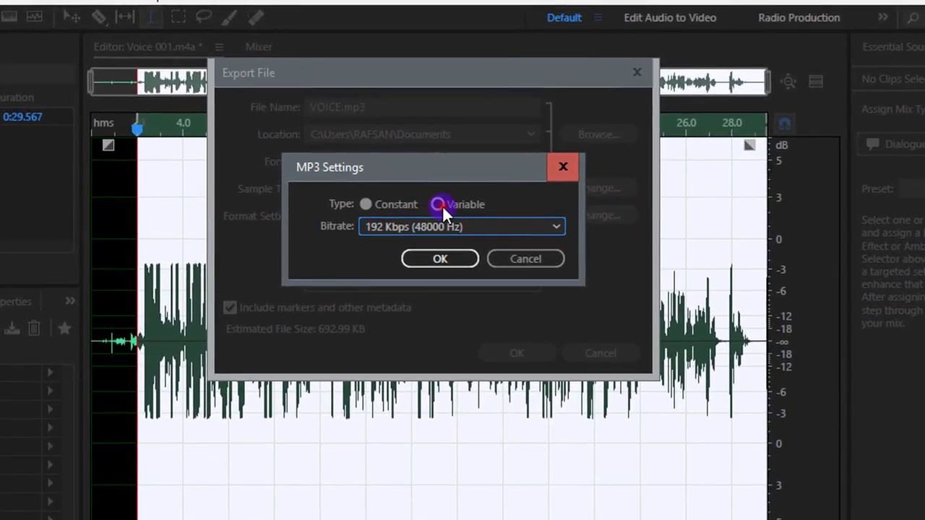
pyautogui.click(442, 206)
pyautogui.click(365, 204)
pyautogui.click(401, 224)
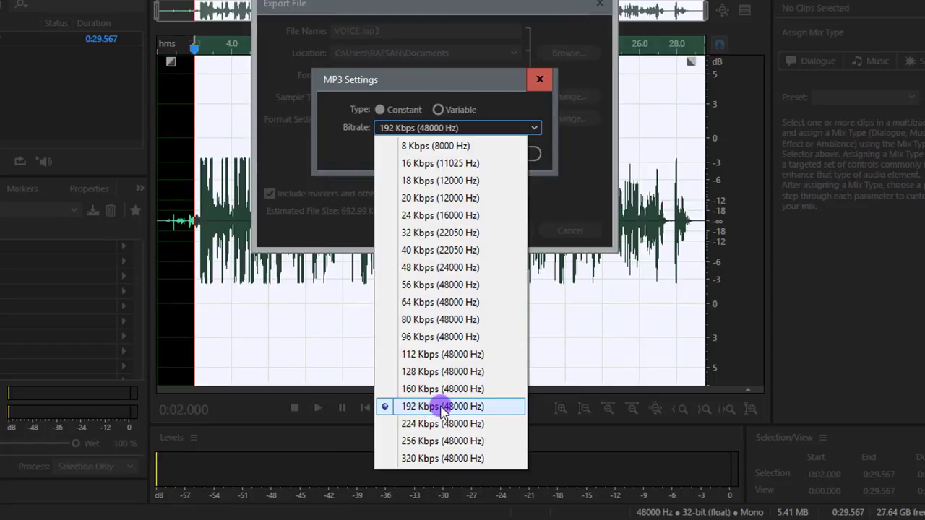
pyautogui.click(413, 443)
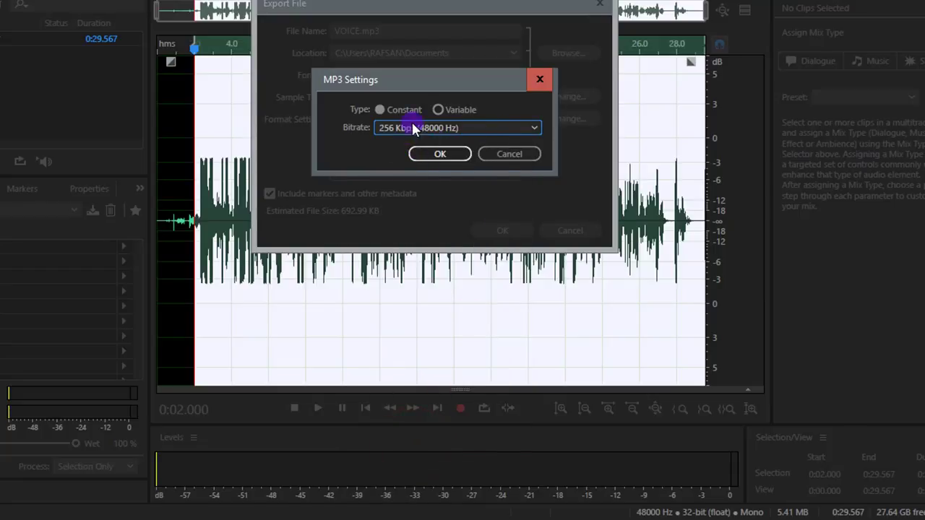
pyautogui.click(436, 155)
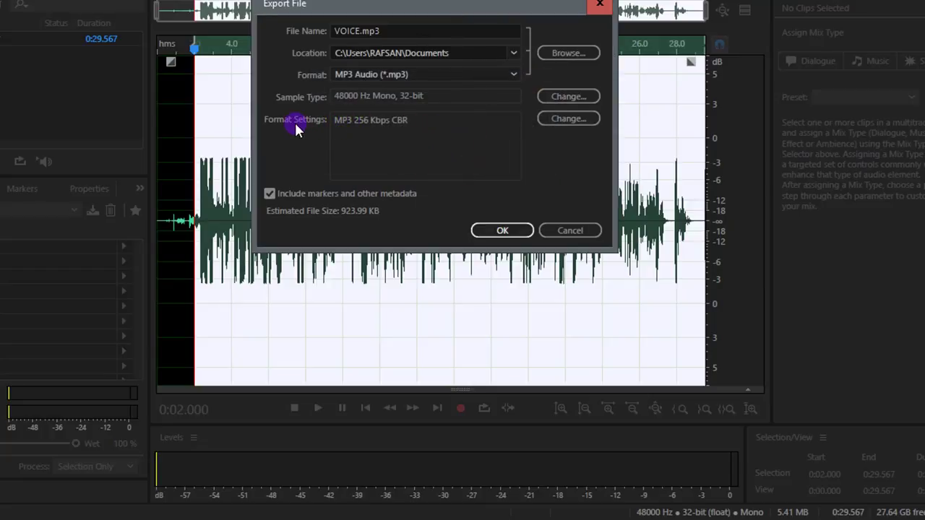
# Step: Export the audio as VOICE.mp3, accepting the save to a compressed format
pyautogui.click(338, 122)
pyautogui.click(504, 231)
pyautogui.click(503, 231)
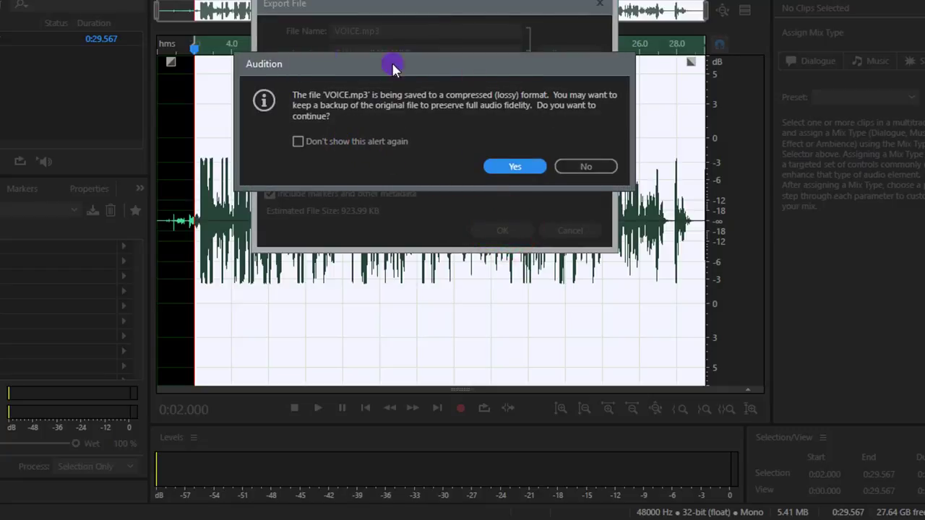
pyautogui.moveTo(420, 74); pyautogui.dragTo(447, 69)
pyautogui.click(541, 149)
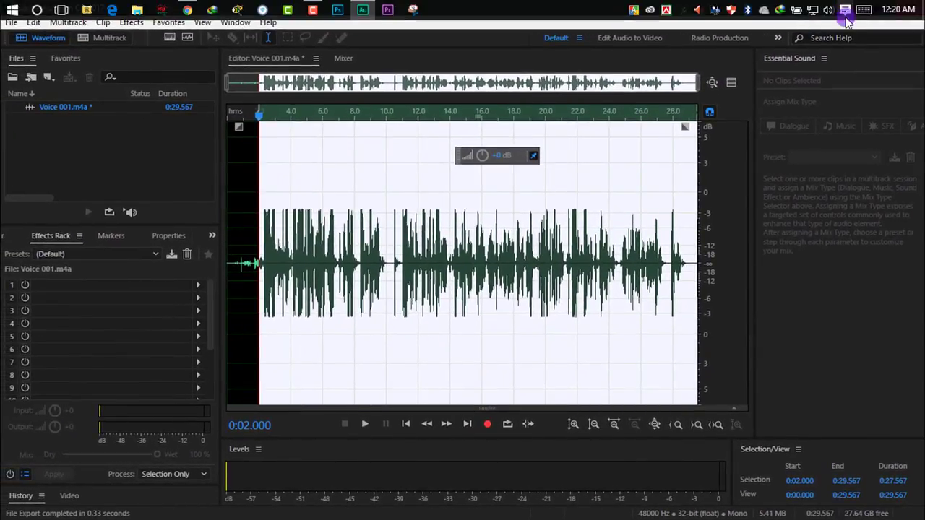
# Step: Switch to File Explorer and open the Documents folder in a maximized window to locate the exported VOICE file
pyautogui.click(844, 16)
pyautogui.doubleClick(891, 26)
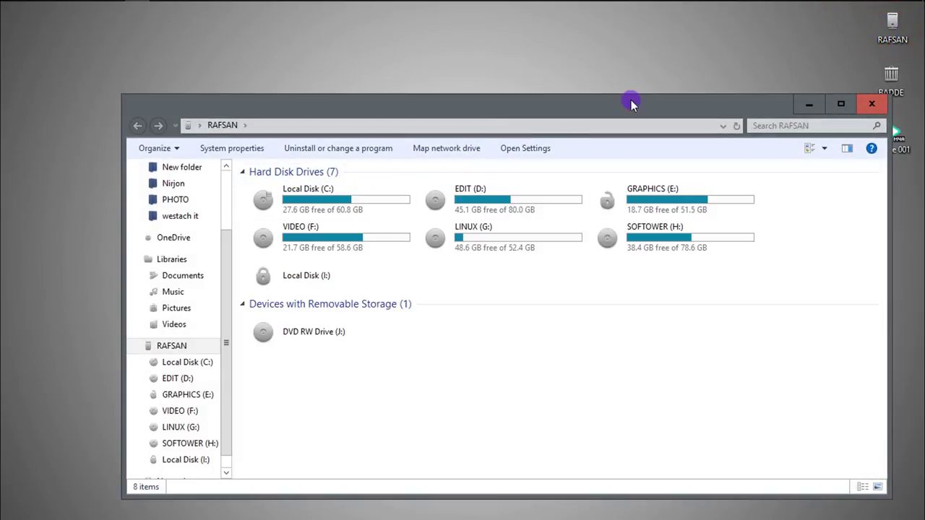
pyautogui.doubleClick(623, 107)
pyautogui.click(57, 123)
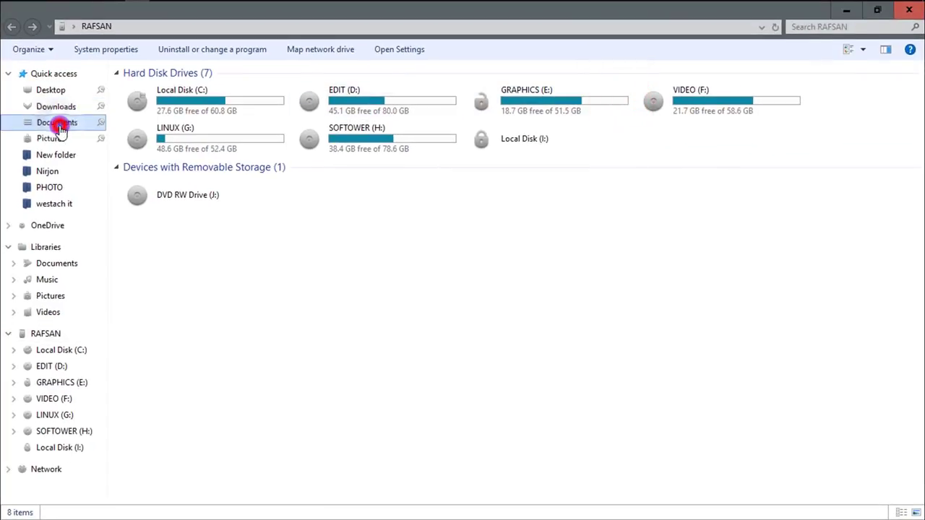
pyautogui.click(455, 175)
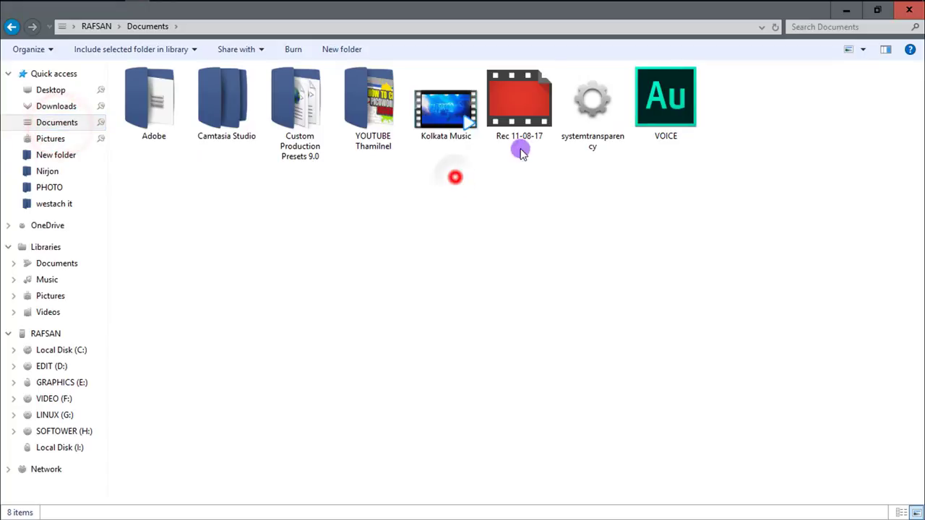
# Step: Play the exported VOICE file from the Documents folder in PotPlayer at a reduced volume and pause it after about six seconds
pyautogui.click(676, 118)
pyautogui.rightClick(680, 117)
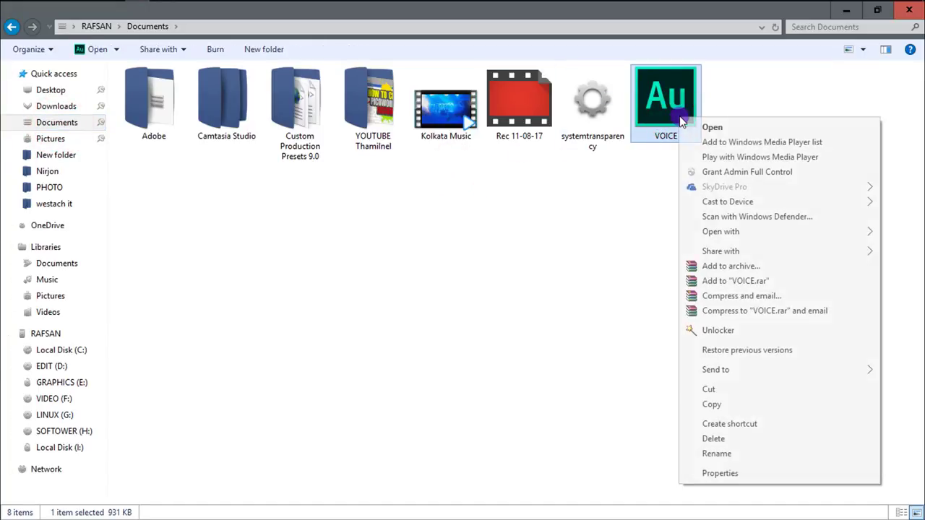
pyautogui.click(679, 230)
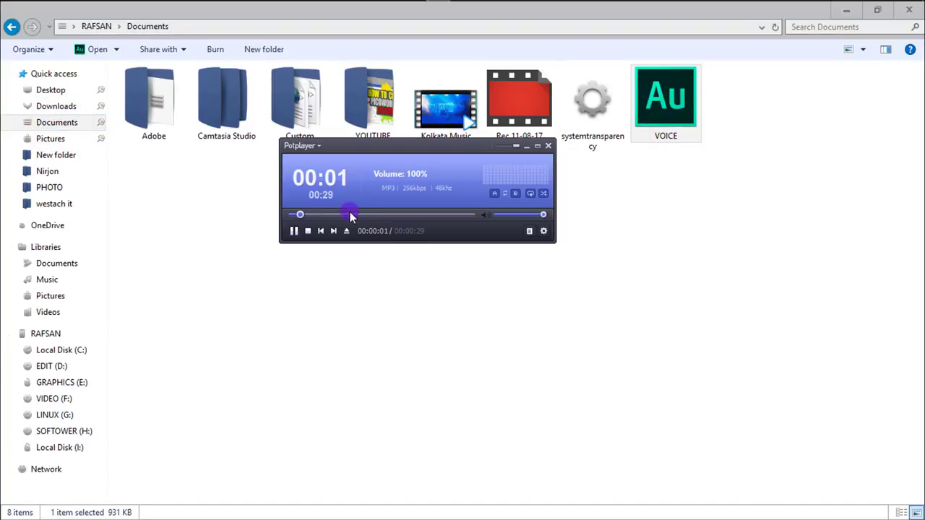
pyautogui.scroll(-2, 346, 214)
pyautogui.scroll(-8, 357, 216)
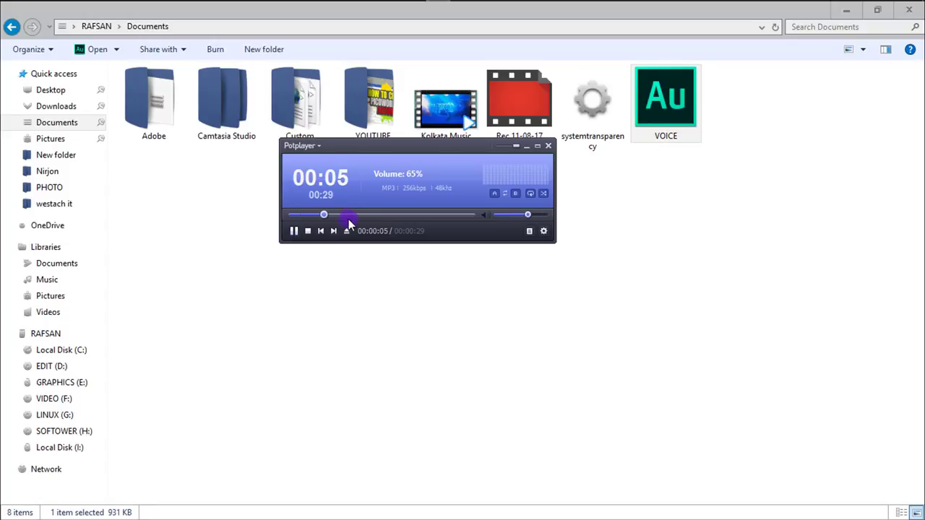
pyautogui.click(294, 231)
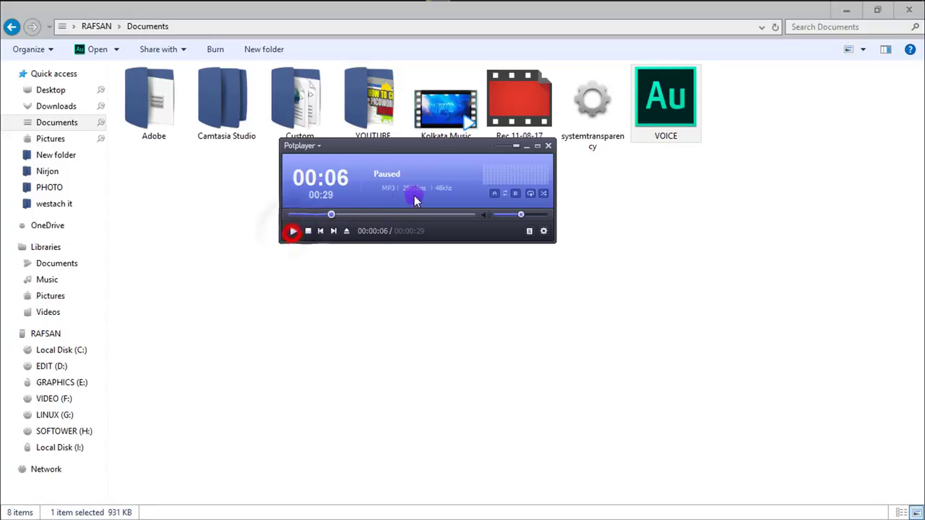
# Step: Close the PotPlayer and Documents folder windows and switch back to the Voice 001.m4a session in Adobe Audition
pyautogui.click(548, 145)
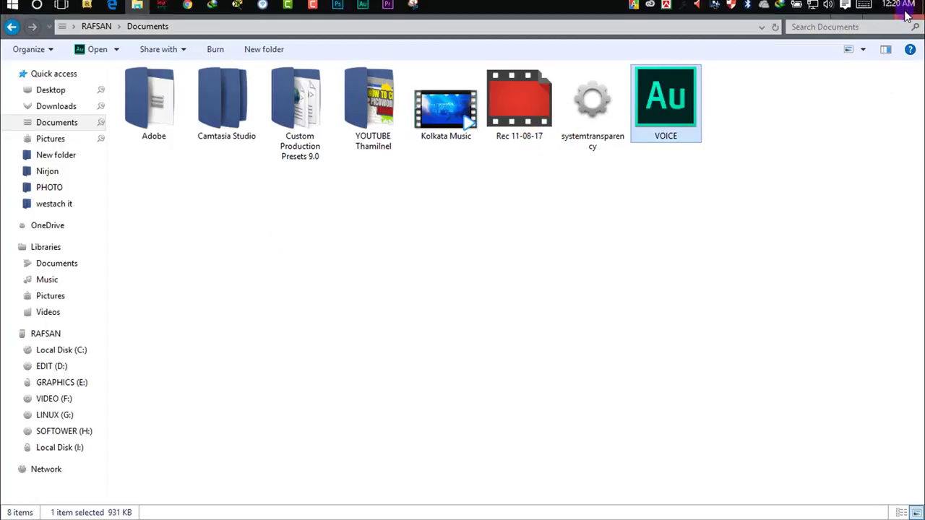
pyautogui.click(909, 10)
pyautogui.click(357, 7)
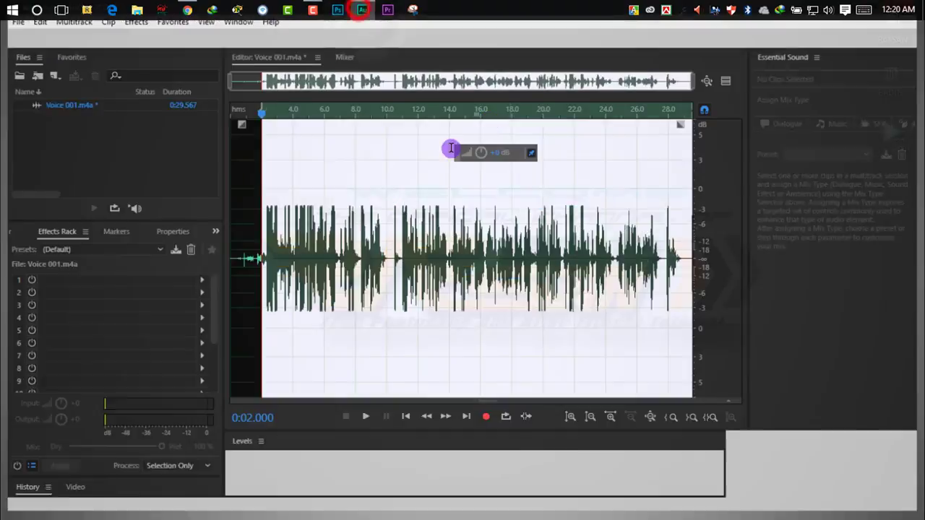